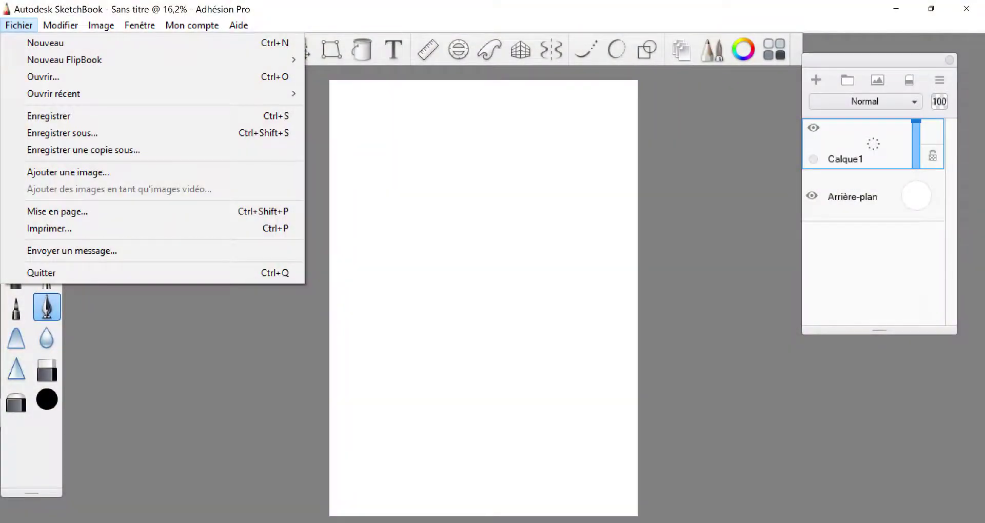
Import pose01.png and enlarge the figure to fill the page height
left_click(68, 172)
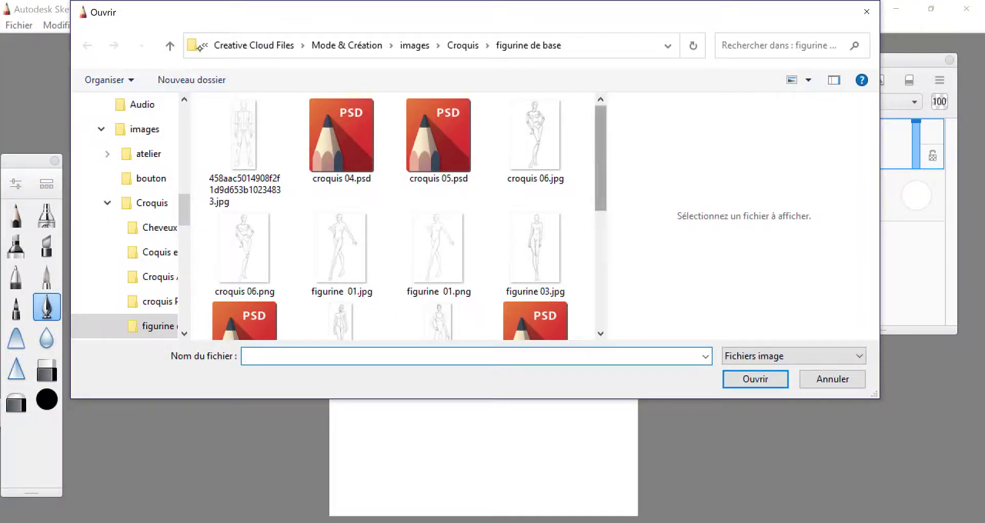
scroll(441, 139, "down", 2)
scroll(441, 138, "down", 2)
scroll(441, 138, "down", 2)
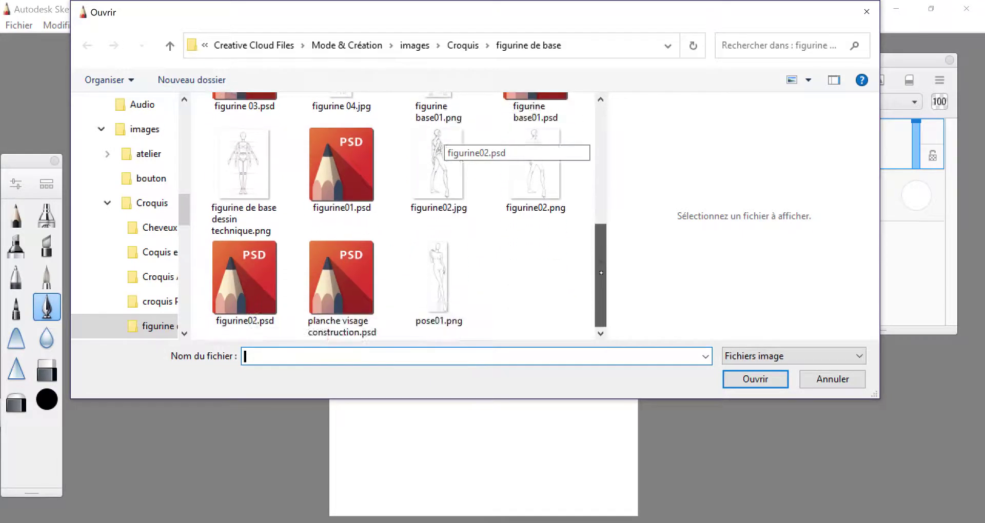
left_click(437, 277)
left_click(755, 379)
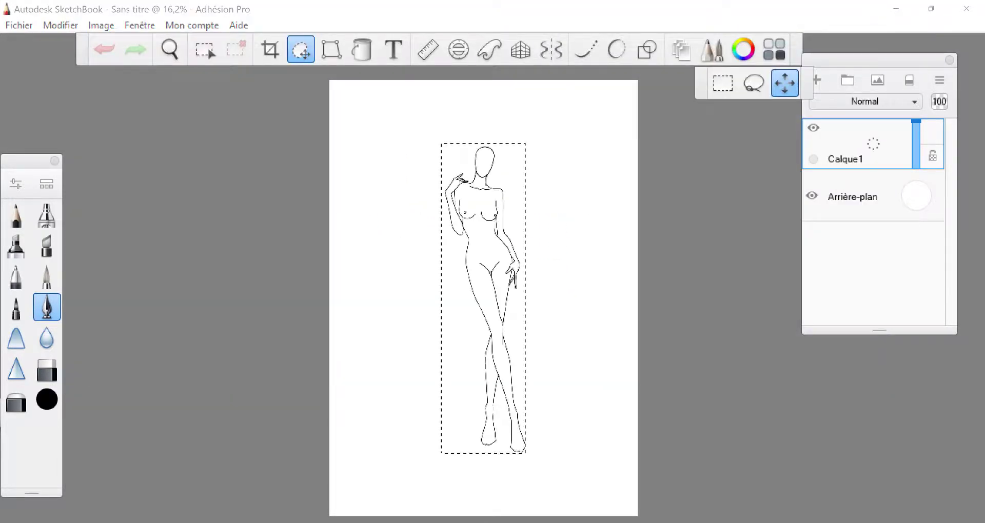
left_click_drag(468, 313, 480, 299)
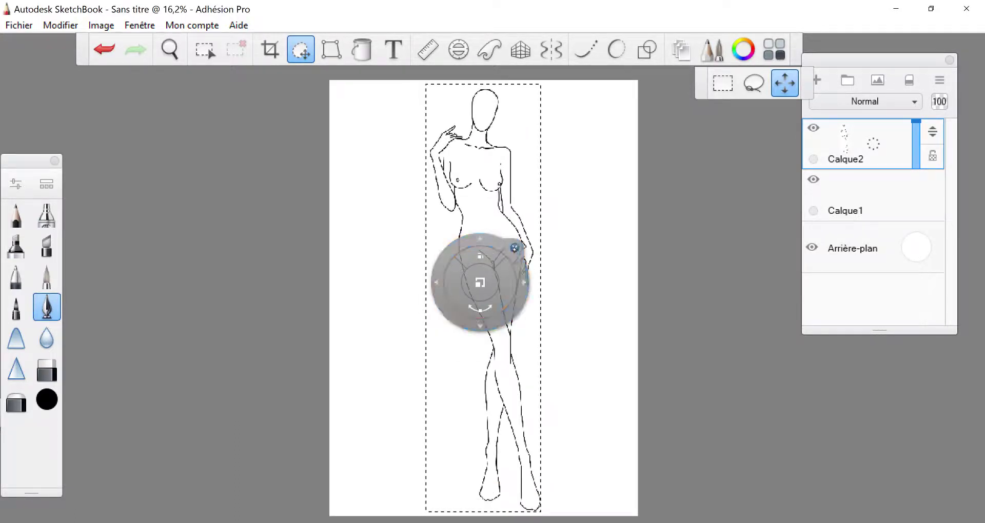
key("Return")
Fade the figure layer to 23%, lock it, and move the empty drawing layer above it
left_click_drag(916, 121, 918, 167)
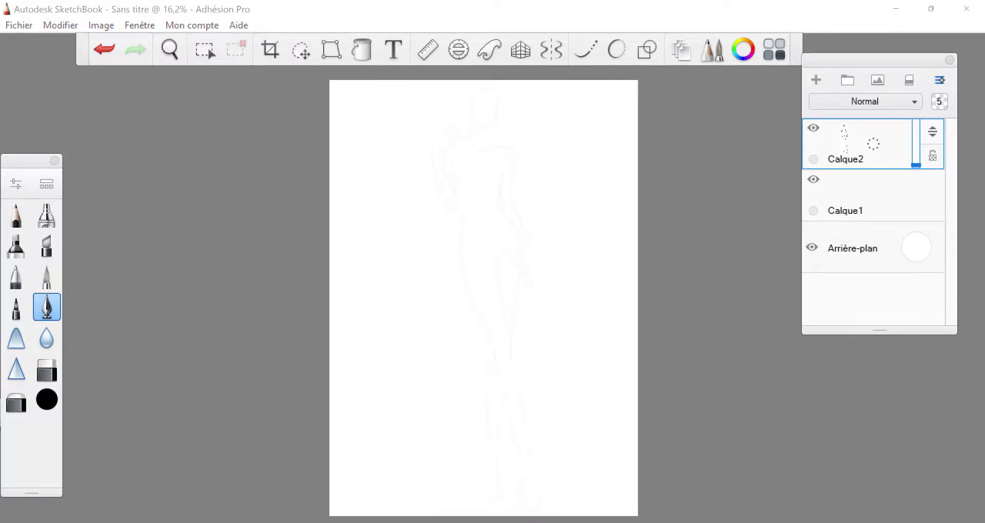
left_click(939, 80)
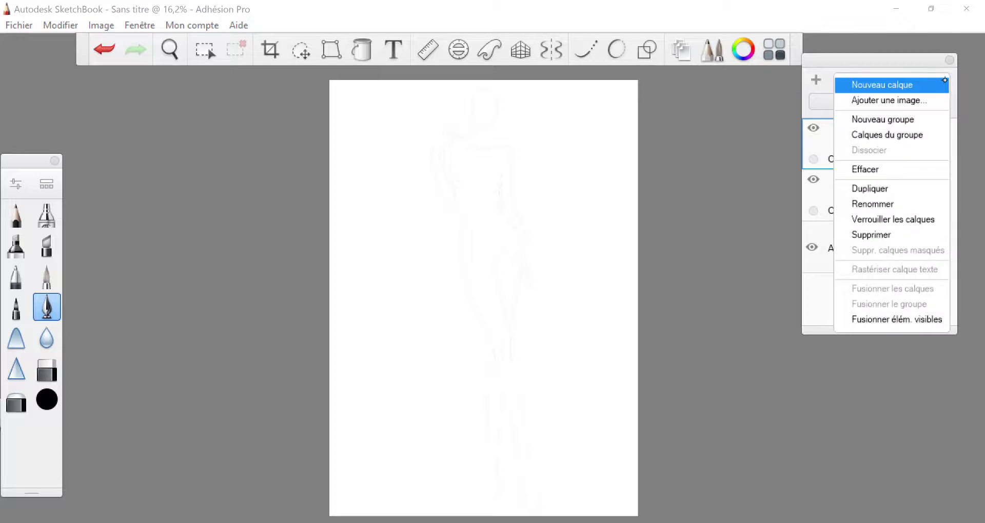
left_click(904, 218)
left_click_drag(937, 189, 935, 135)
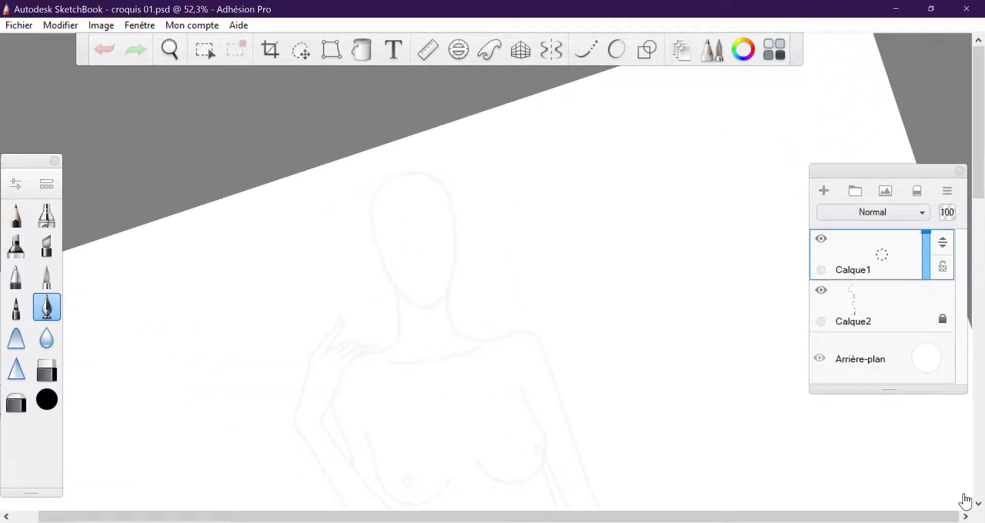
Delete the empty layer, then import forme 12.png, shrunk to 61% and rotated onto the head
left_click(947, 191)
left_click(913, 345)
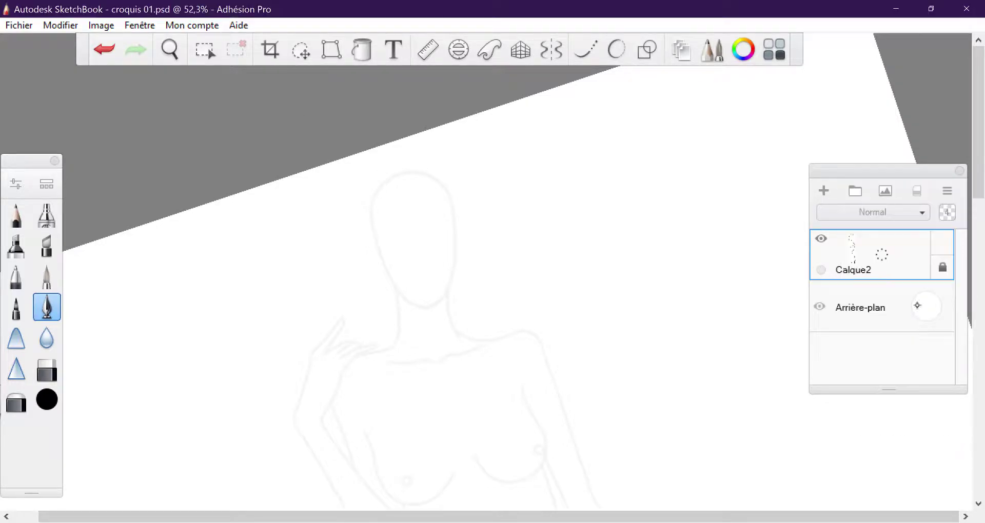
left_click(947, 191)
left_click(929, 211)
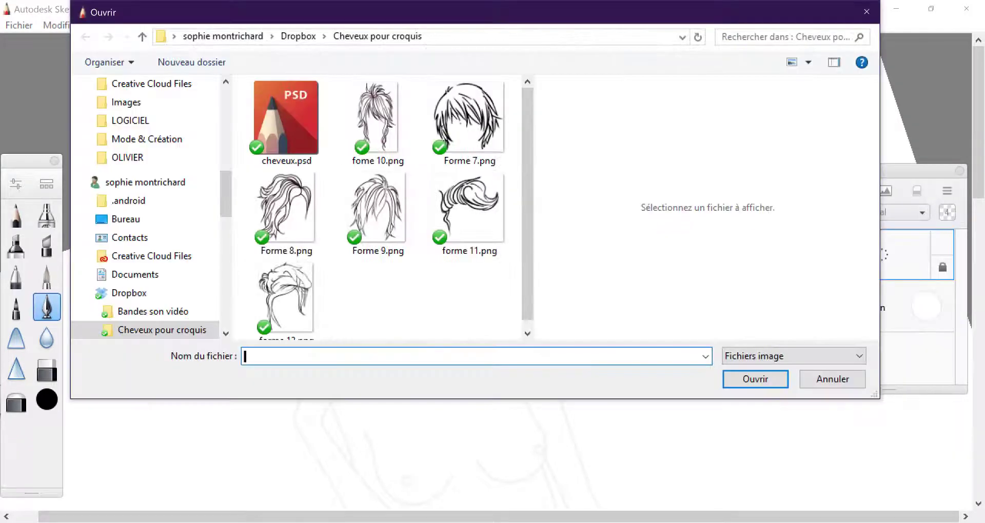
left_click(285, 297)
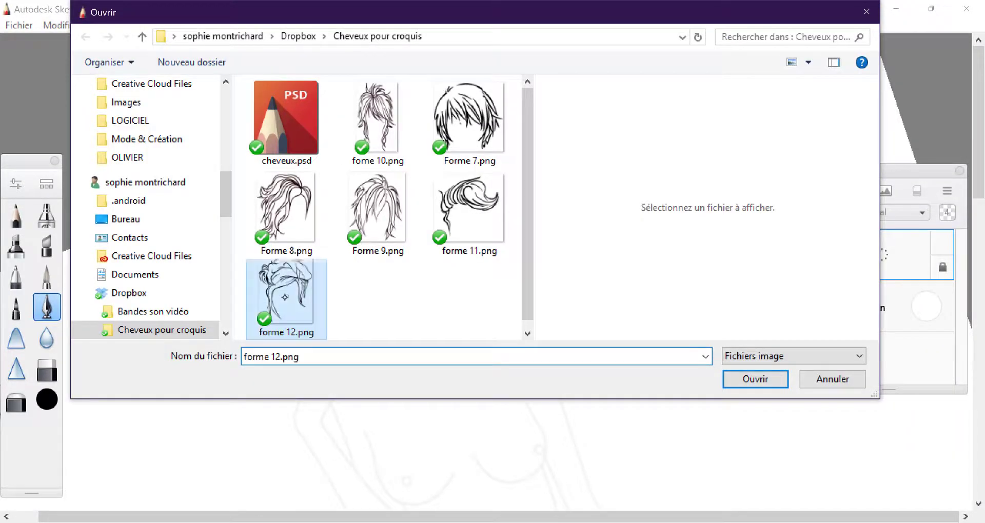
left_click(755, 379)
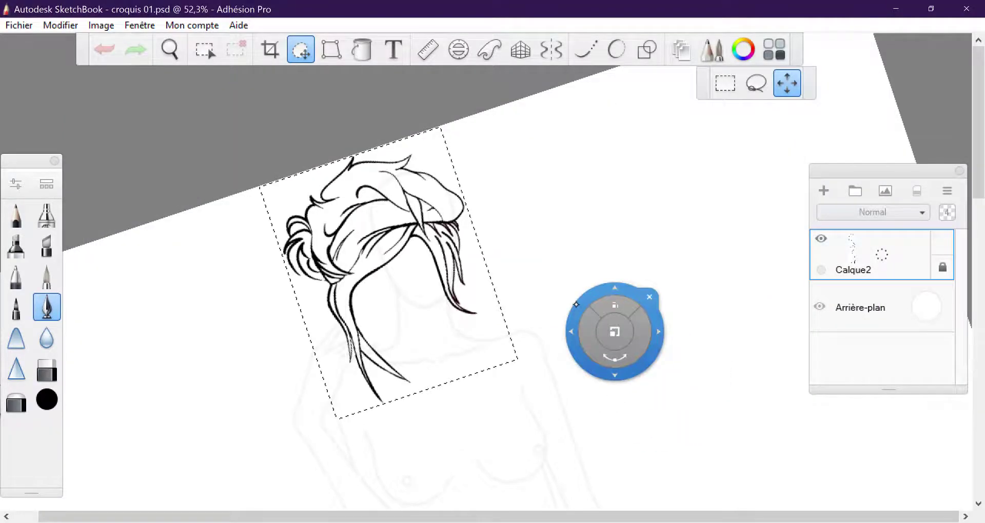
mouse_move(576, 304)
left_mouse_down()
mouse_move(619, 328)
mouse_move(442, 152)
mouse_move(501, 188)
mouse_move(470, 205)
mouse_move(476, 222)
left_mouse_up()
left_click(496, 170)
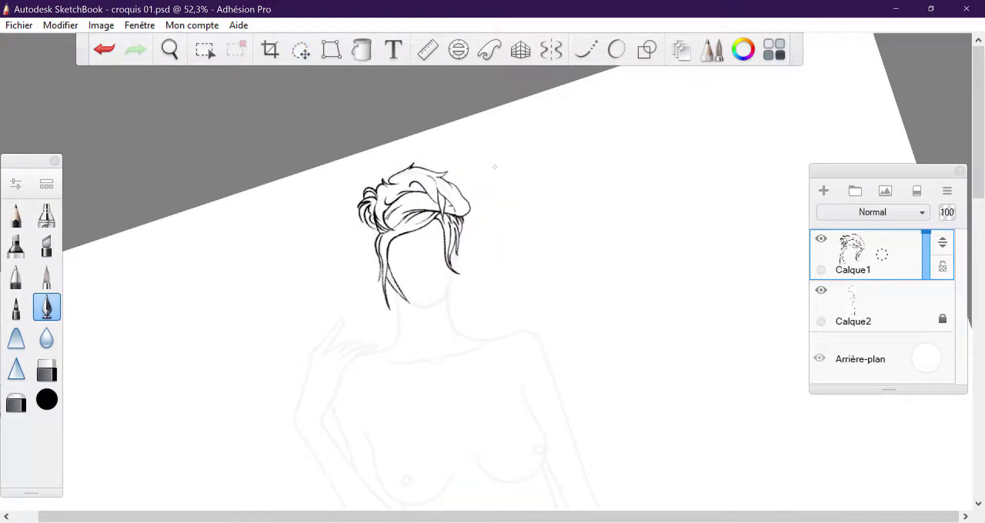
Toggle mirror symmetry on and then off again
scroll(495, 166, "up", 3)
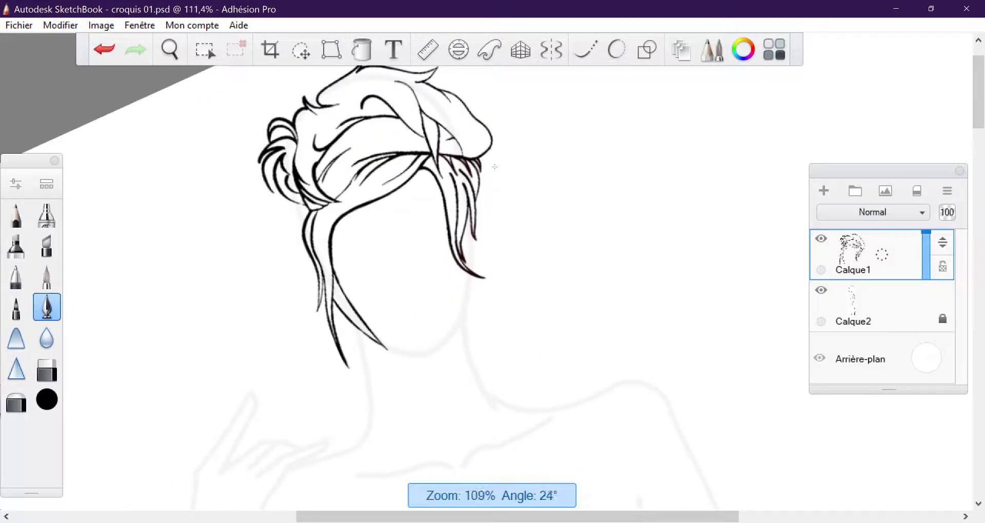
scroll(495, 167, "up", 2)
scroll(495, 167, "up", 1)
scroll(494, 167, "down", 1)
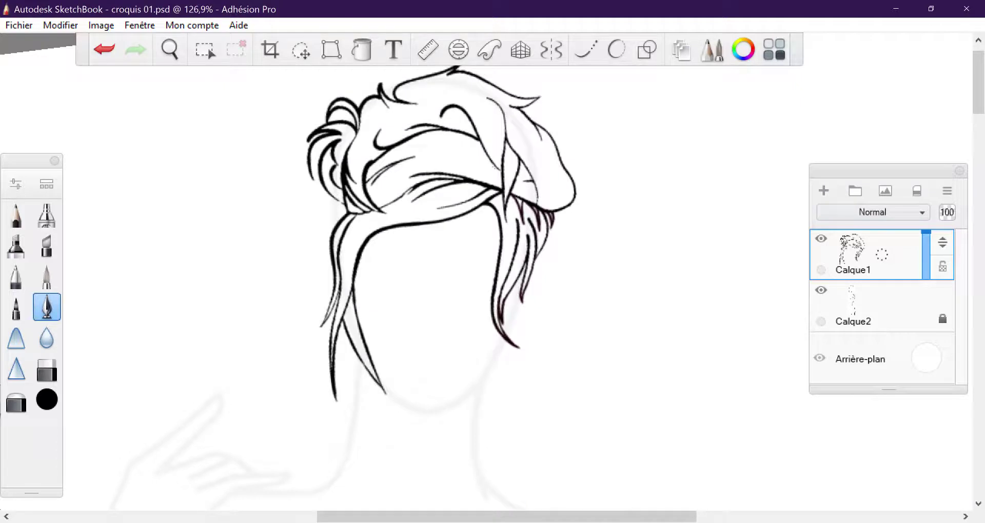
left_click(551, 50)
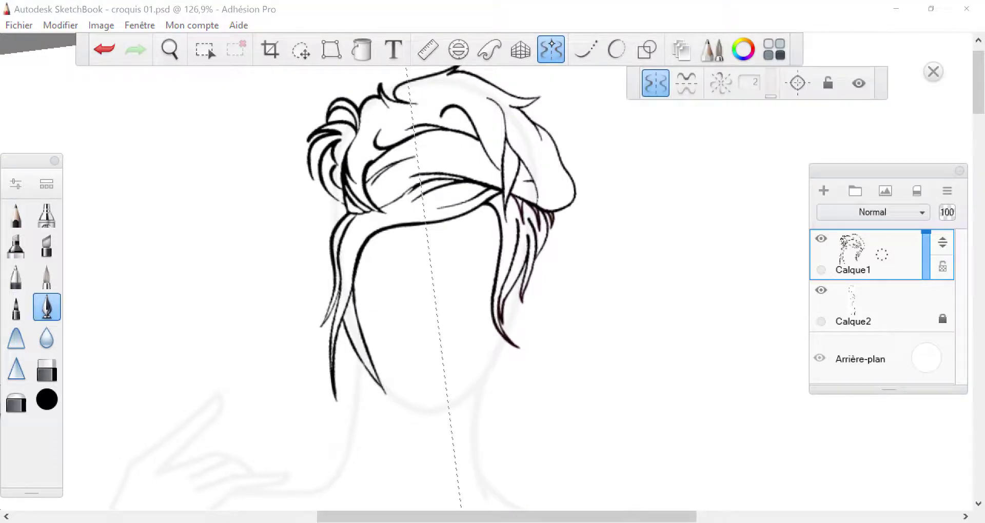
scroll(461, 257, "down", 4)
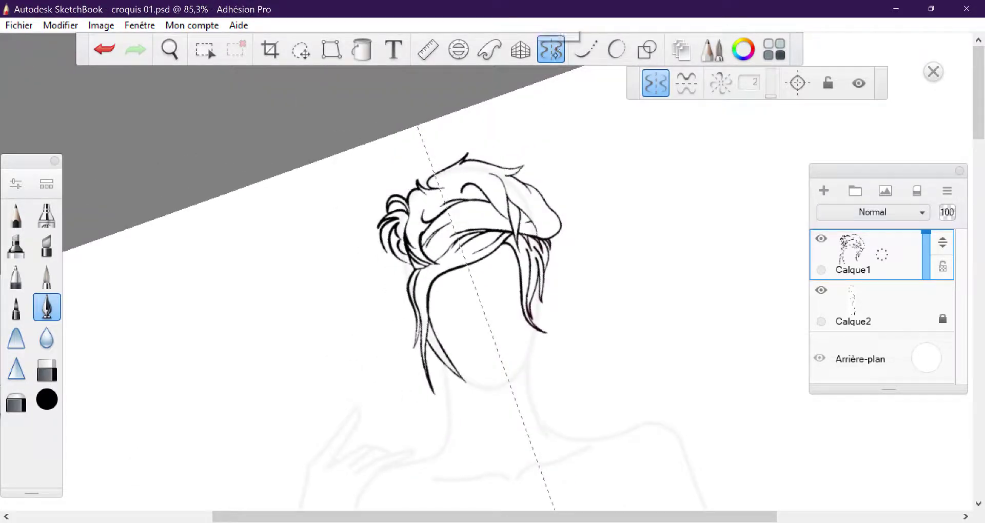
left_click(551, 49)
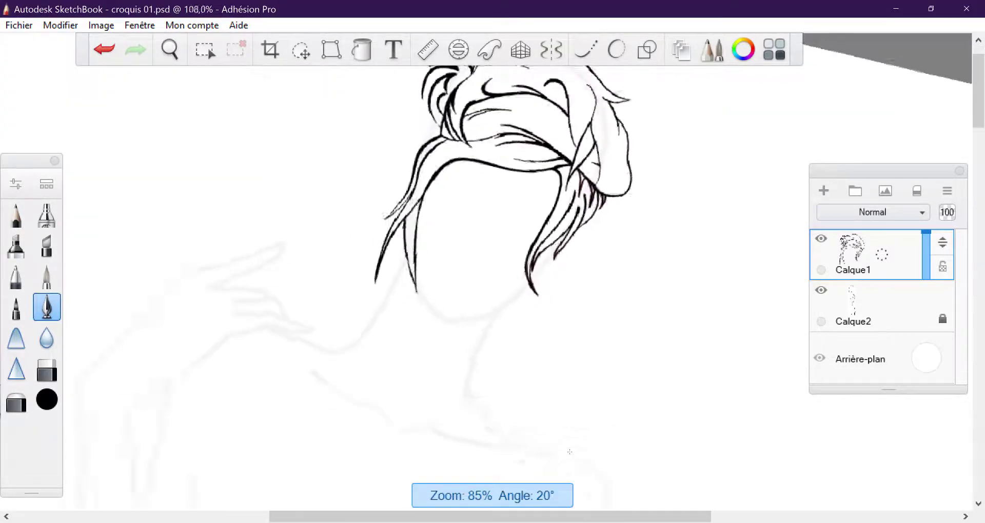
Ink a right-side hair strand and a face-side line, undoing the failed strokes
scroll(570, 452, "up", 3)
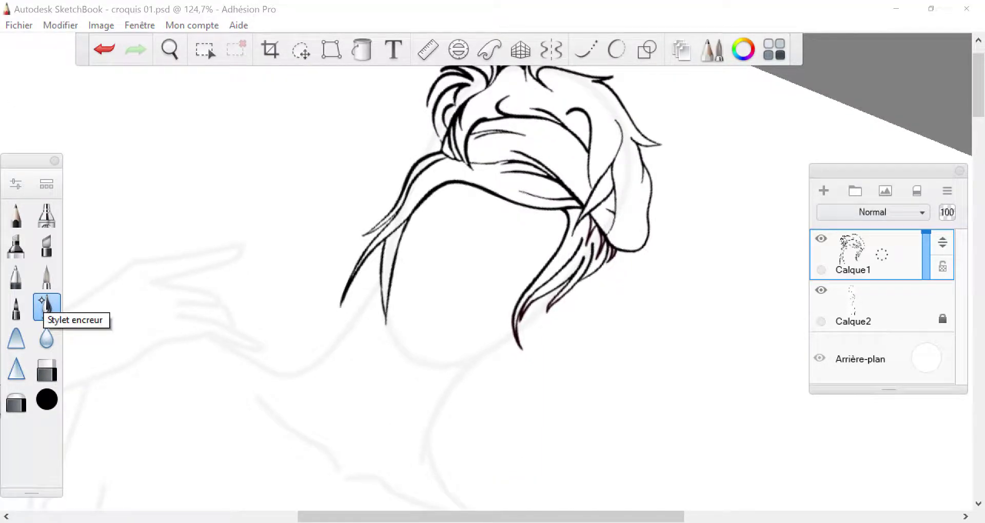
scroll(42, 301, "up", 3)
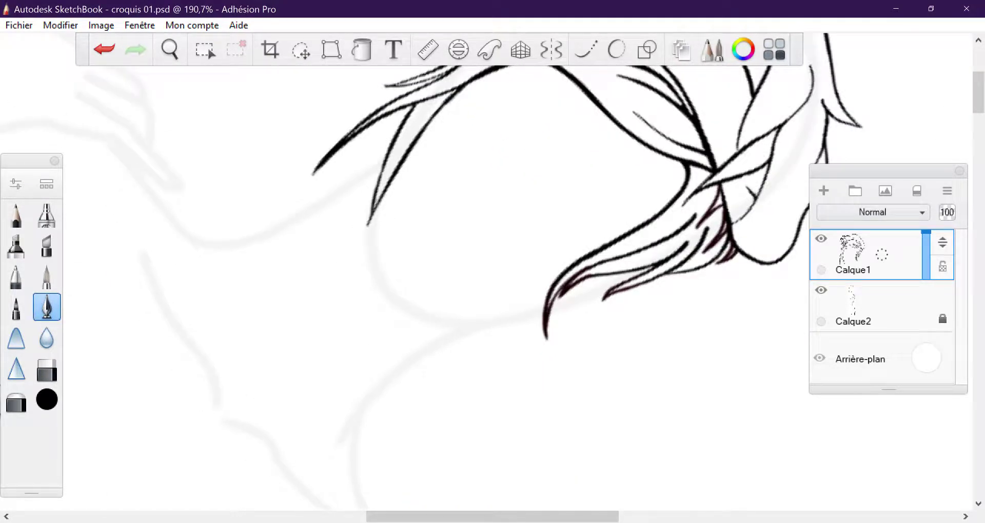
left_click_drag(378, 202, 382, 285)
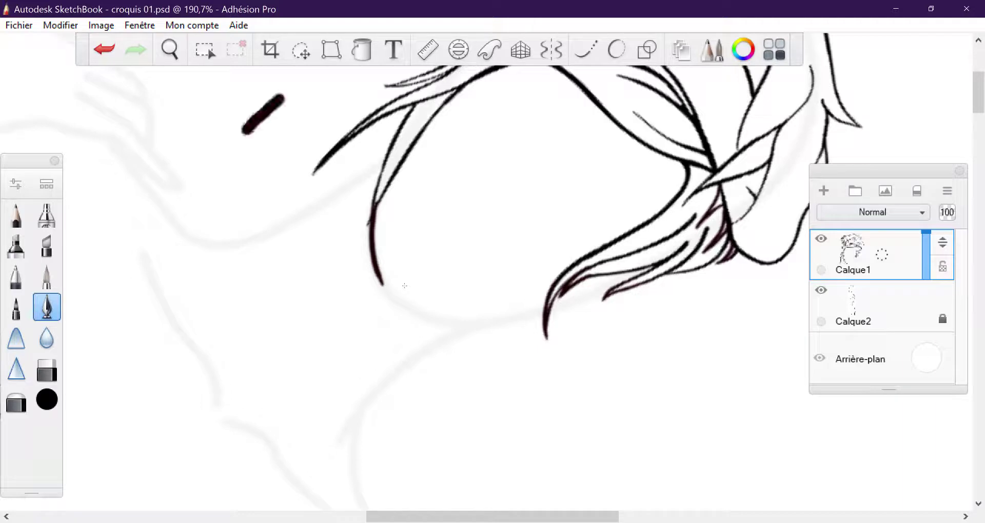
left_click_drag(255, 112, 229, 221)
key("ctrl+z")
scroll(405, 285, "down", 3)
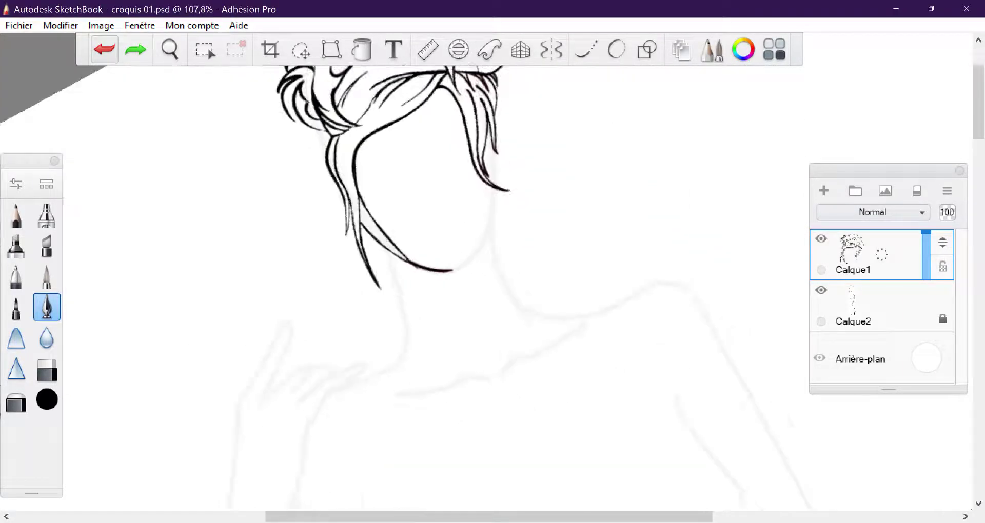
mouse_move(487, 123)
left_mouse_down()
mouse_move(489, 221)
mouse_move(458, 266)
left_mouse_up()
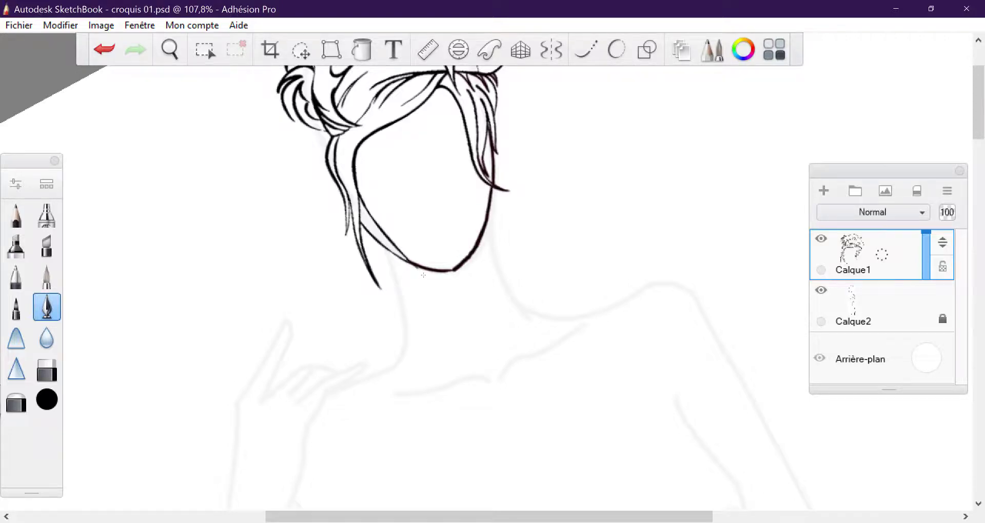
key("ctrl+z")
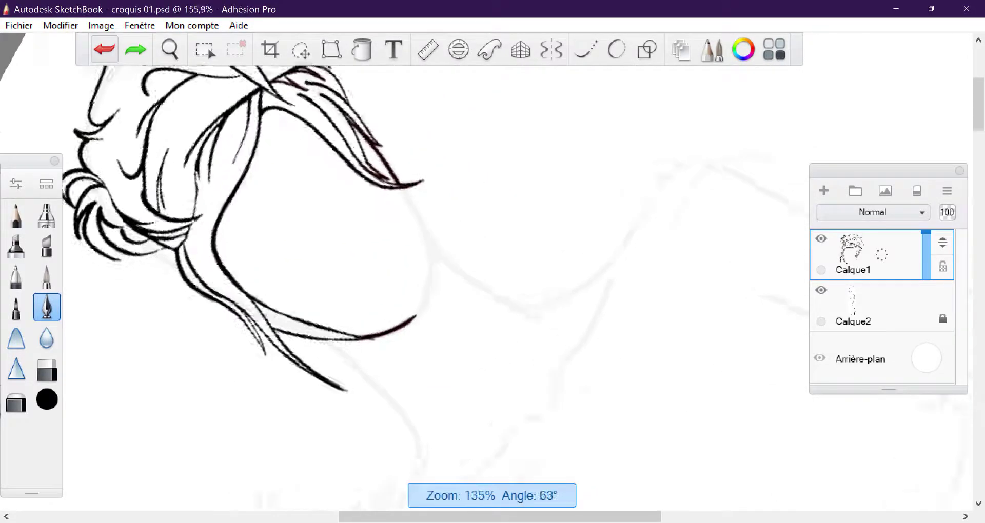
Enable Predictive Stroke and try the curved face outline, undoing the miss
left_click(585, 50)
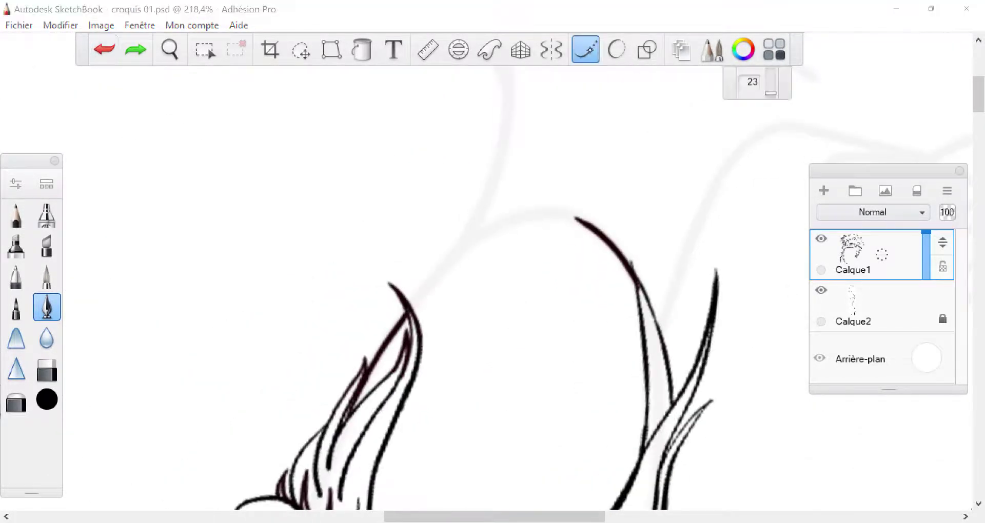
mouse_move(585, 222)
left_mouse_down()
mouse_move(560, 215)
mouse_move(420, 293)
left_mouse_up()
key("ctrl+z")
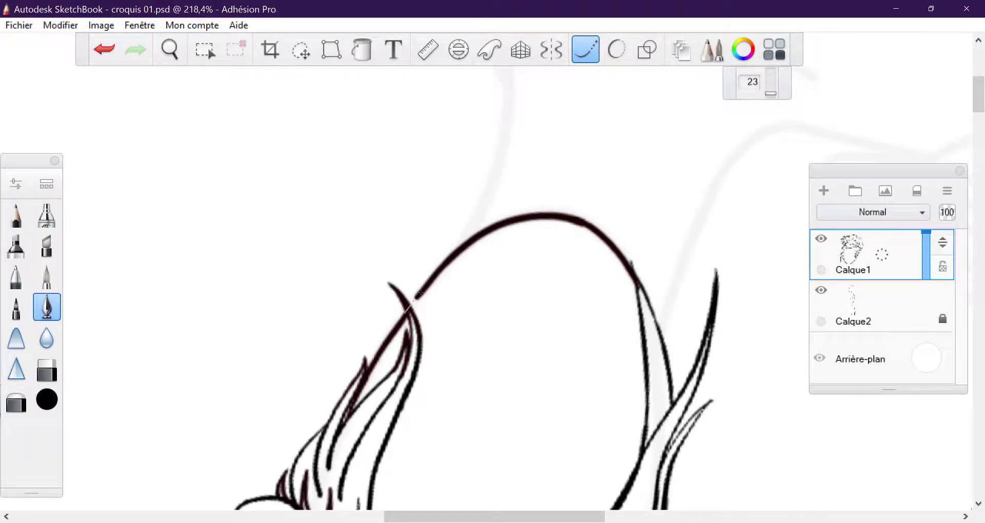
Ink both sides of the neck below the chin
scroll(442, 288, "down", 5)
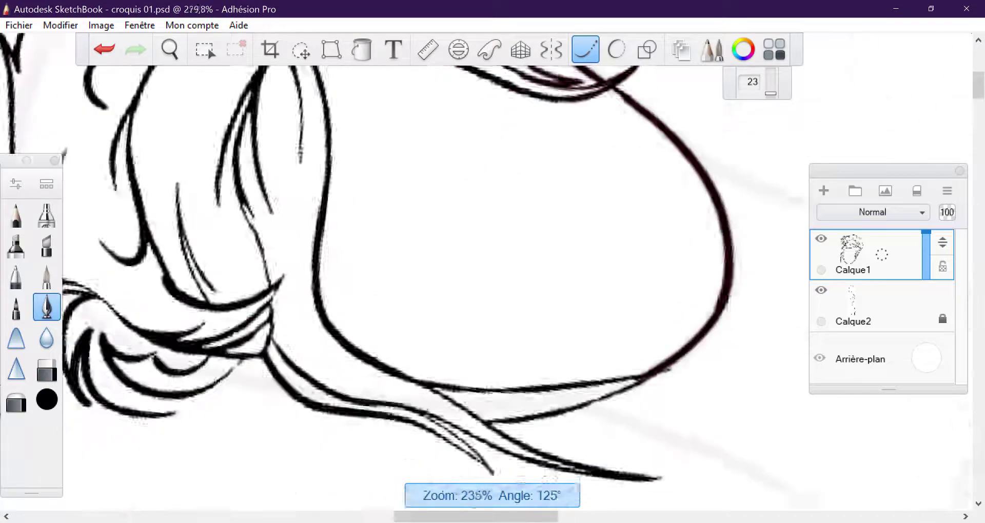
scroll(442, 205, "up", 1)
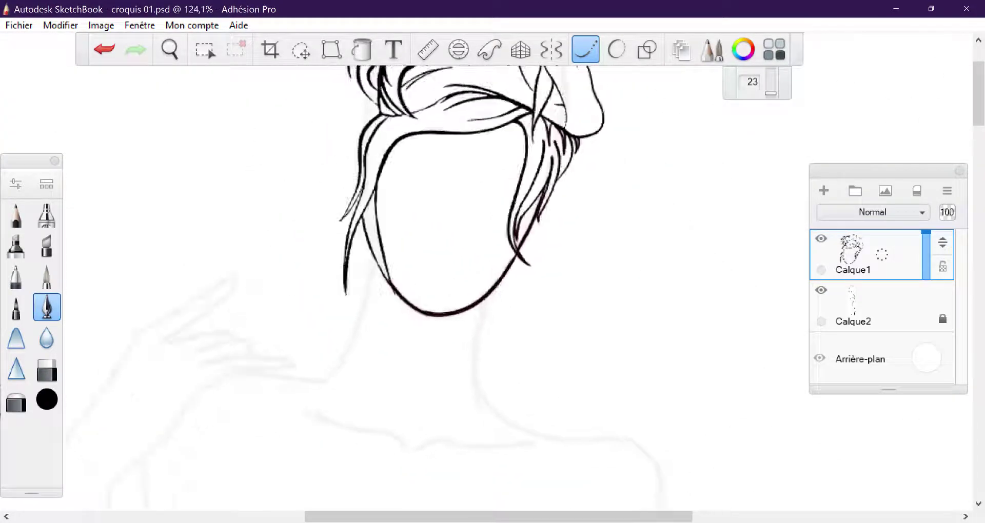
left_click_drag(494, 290, 477, 402)
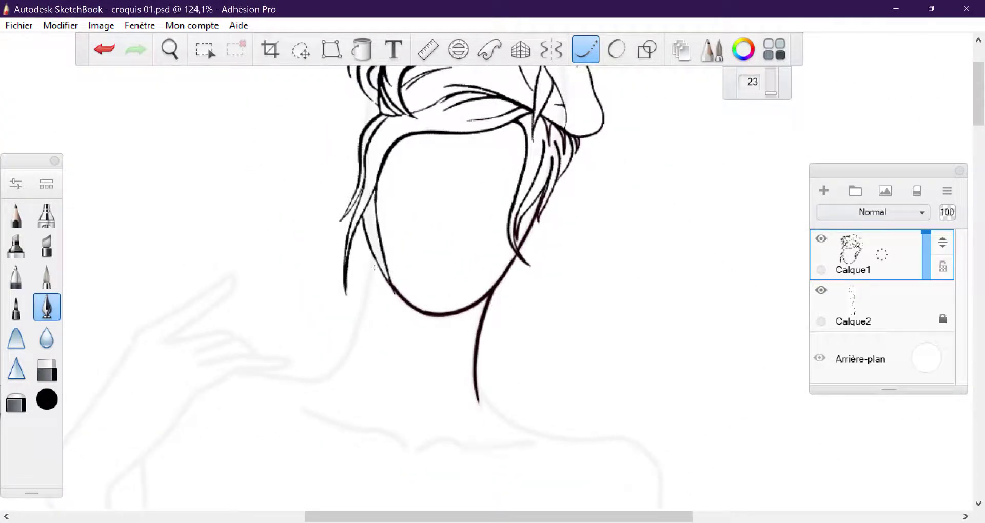
left_click_drag(373, 257, 338, 367)
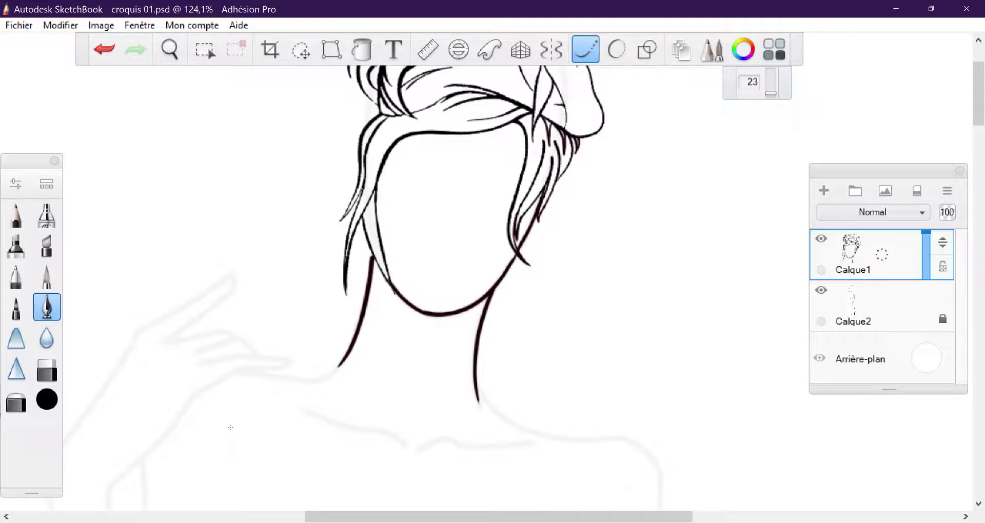
scroll(231, 427, "up", 1)
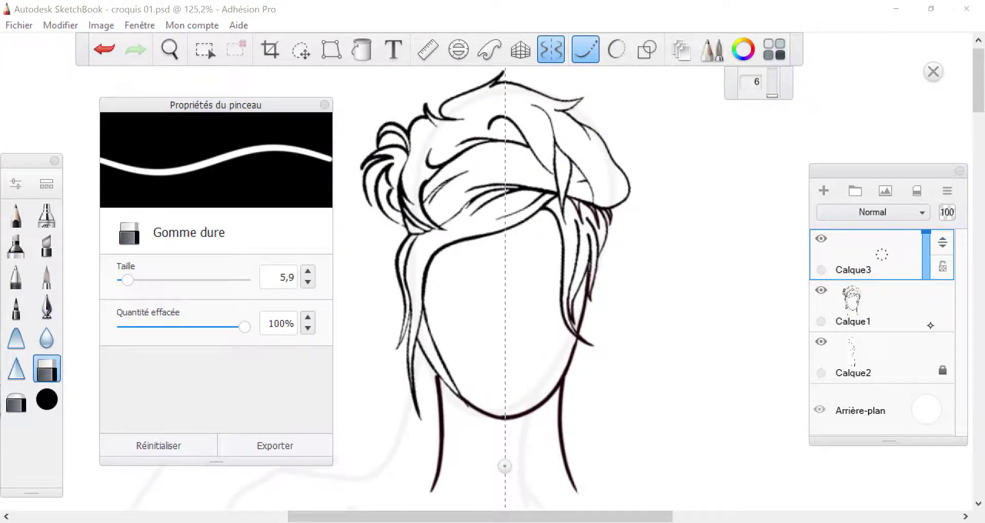
Move the new layer below Calque1, lock Calque1, and make Calque3 active
mouse_move(945, 320)
left_mouse_down()
mouse_move(938, 337)
mouse_move(942, 294)
left_mouse_up()
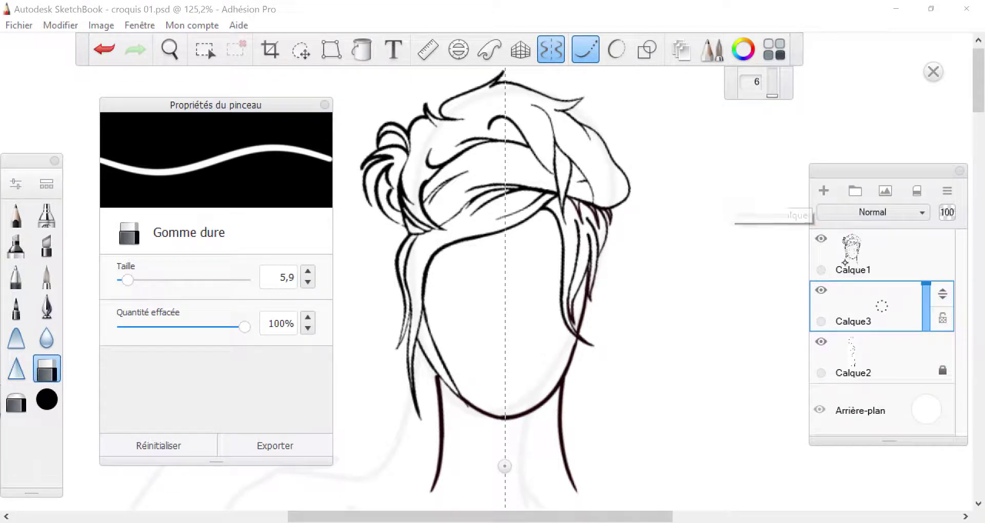
left_click(860, 248)
left_click(947, 191)
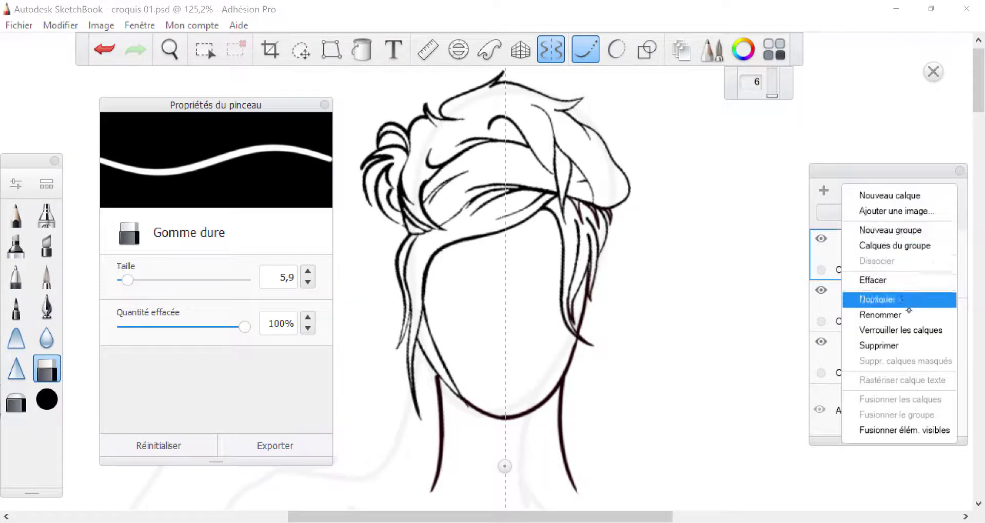
left_click(868, 323)
left_click(882, 307)
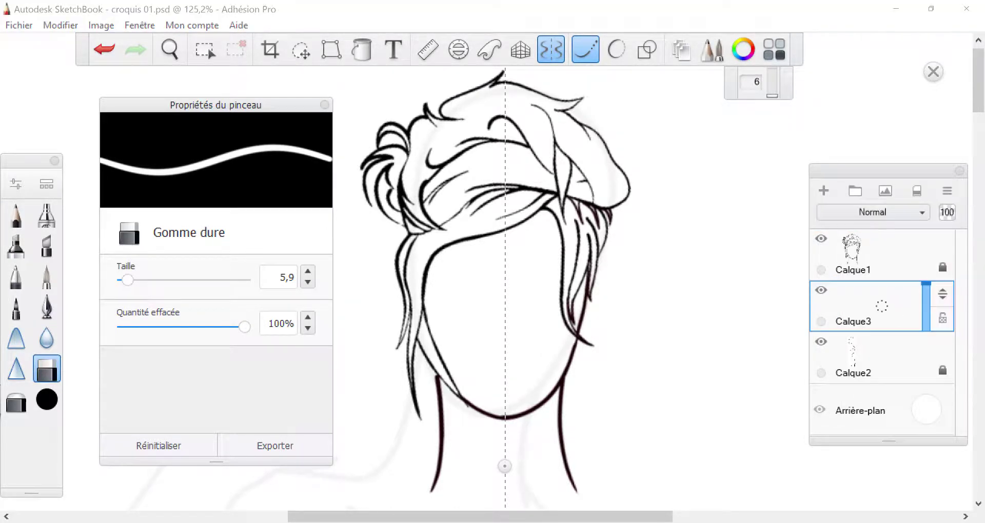
With the inking pen, ink mirrored eyebrows and eye outlines
left_click(47, 307)
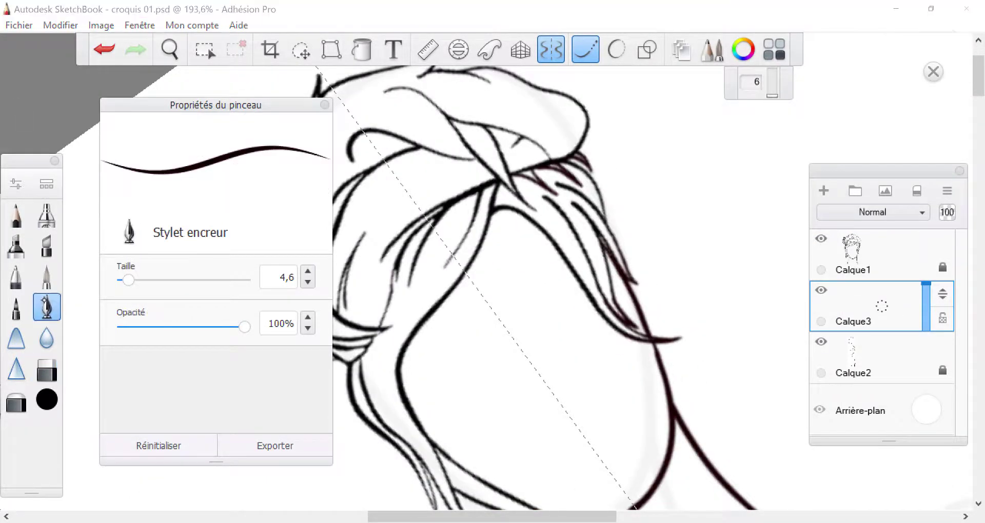
mouse_move(563, 254)
left_mouse_down()
mouse_move(537, 251)
mouse_move(513, 288)
mouse_move(575, 265)
left_mouse_up()
left_click_drag(128, 280, 122, 280)
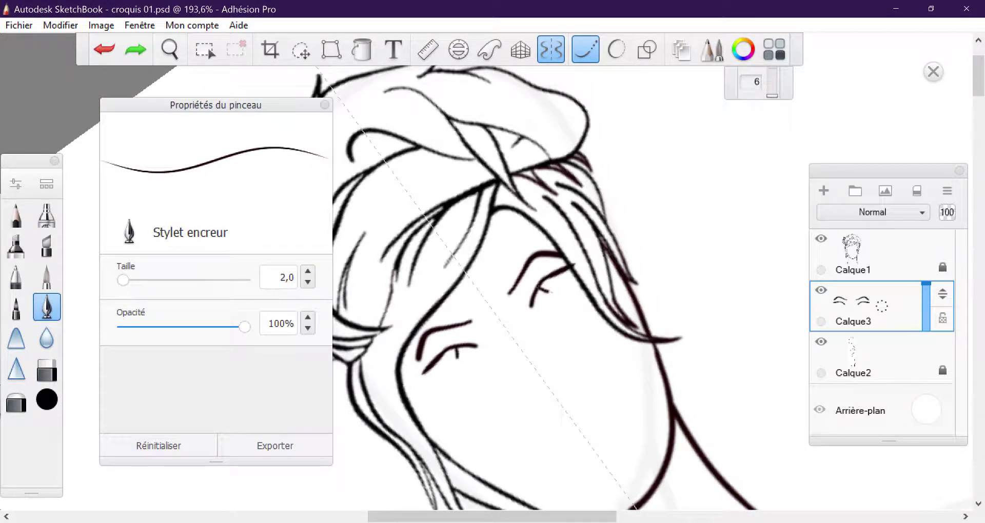
left_click_drag(551, 285, 562, 292)
mouse_move(564, 360)
left_mouse_down()
mouse_move(513, 385)
mouse_move(493, 359)
mouse_move(502, 383)
mouse_move(516, 310)
mouse_move(559, 291)
left_mouse_up()
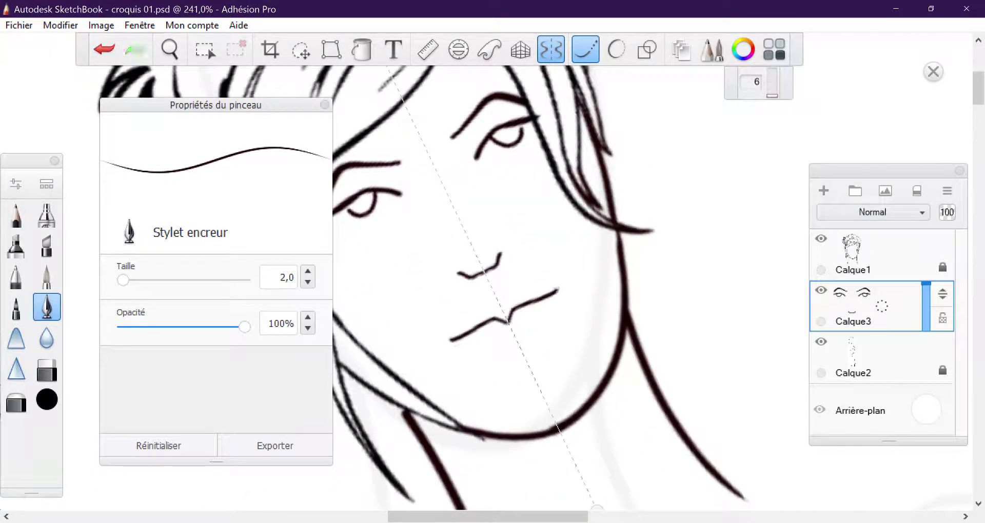
Ink mirrored full lips, redrawing the upper and lower lip curves
left_click_drag(523, 365, 557, 313)
mouse_move(513, 336)
left_mouse_down()
mouse_move(586, 256)
mouse_move(581, 265)
mouse_move(530, 262)
left_mouse_up()
key("e")
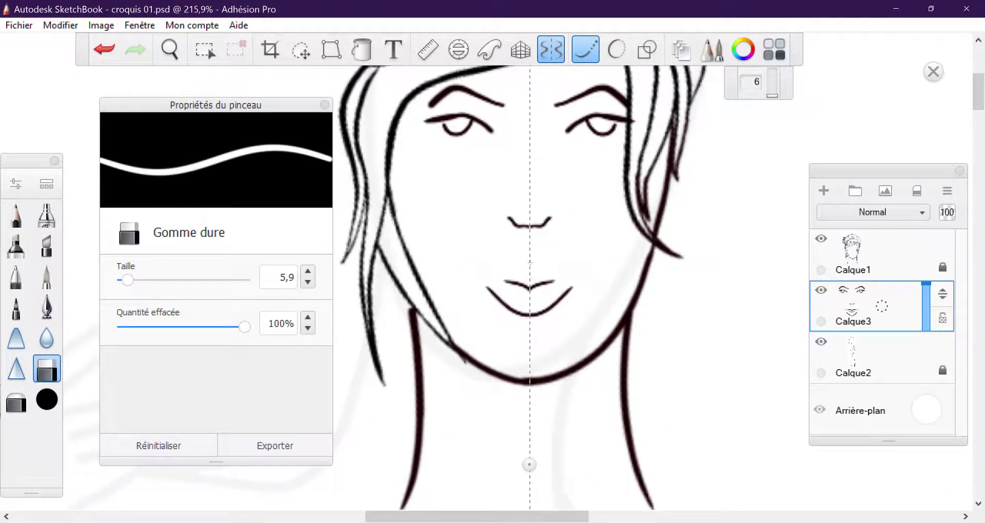
key("e")
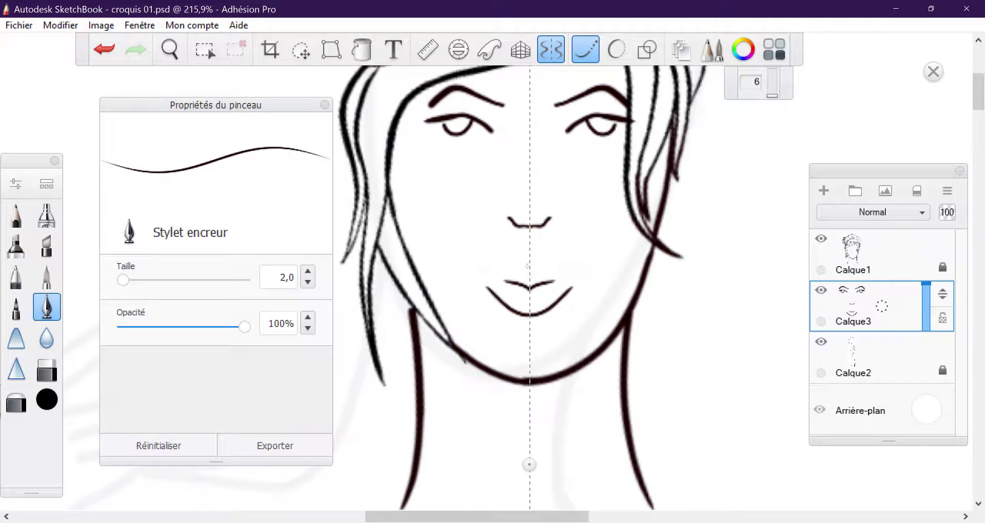
key("ctrl+z")
left_click_drag(530, 262, 590, 280)
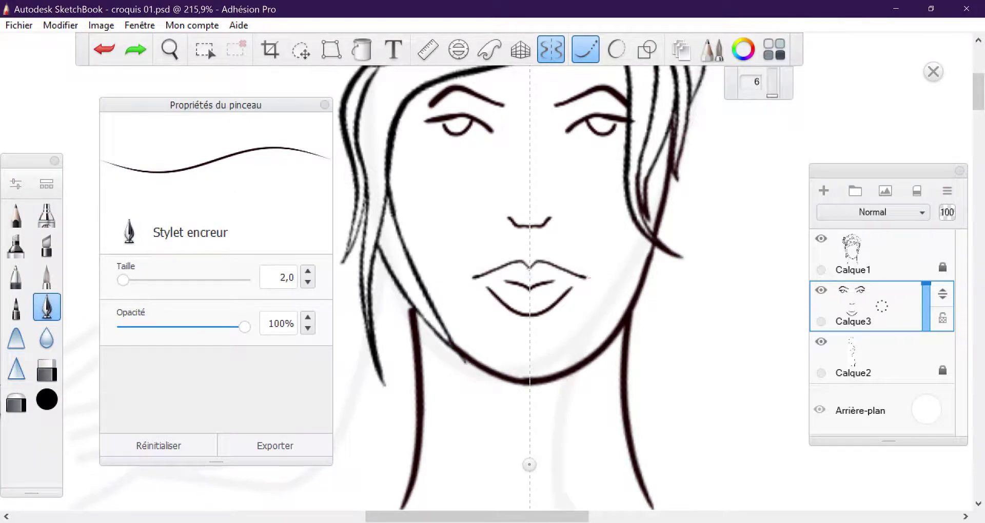
key("ctrl+z")
left_click_drag(529, 319, 574, 295)
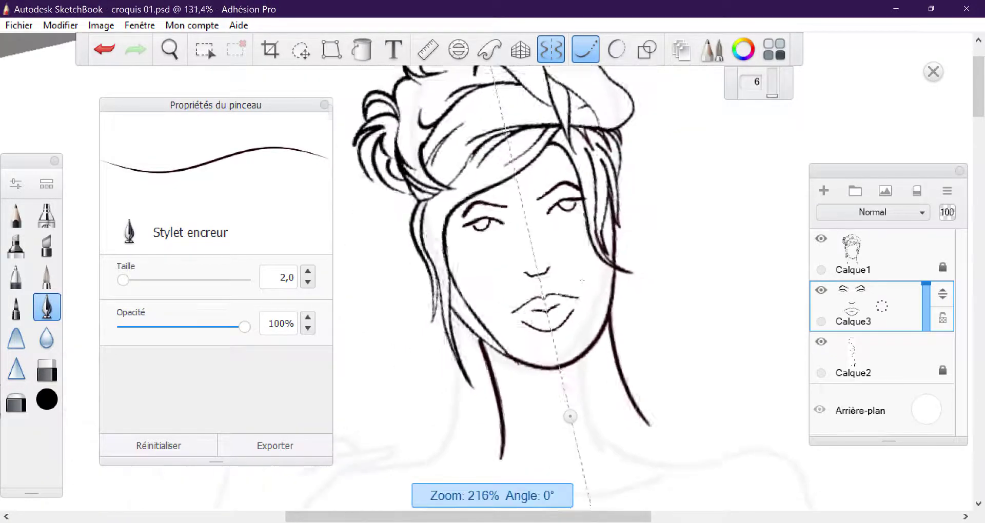
Add thin lower eyelids and eyelashes to the eyes
scroll(583, 279, "down", 2)
left_click_drag(542, 255, 560, 240)
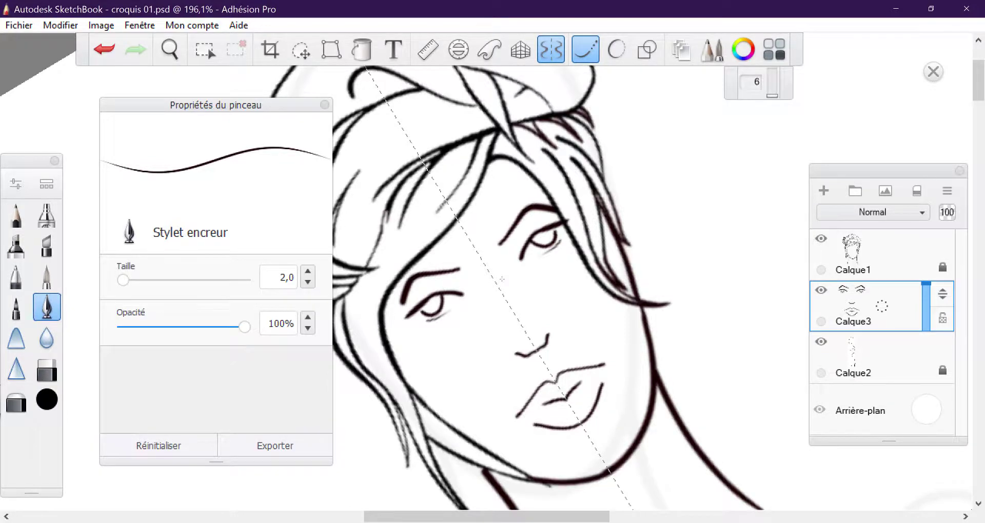
scroll(502, 279, "up", 2)
scroll(502, 279, "up", 1)
scroll(502, 279, "up", 2)
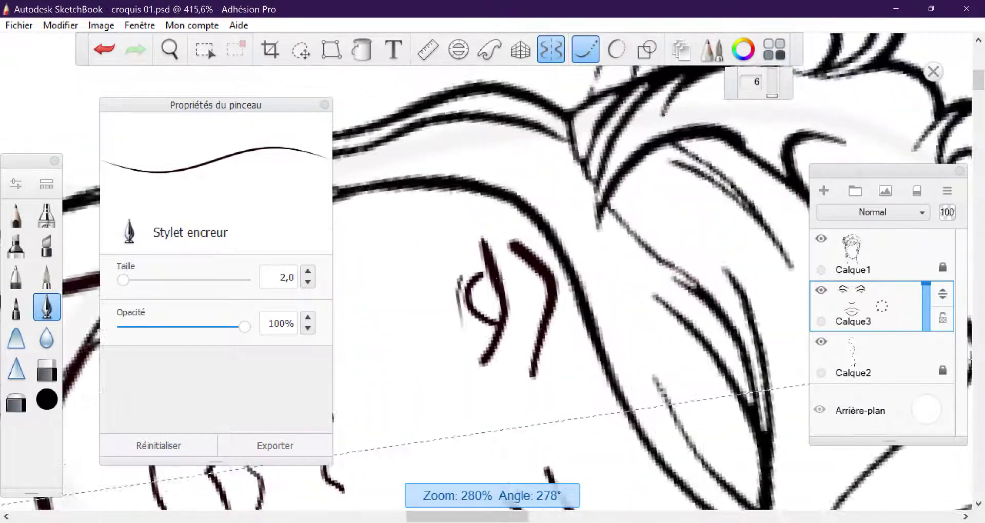
scroll(501, 279, "up", 1)
left_click_drag(467, 219, 473, 175)
left_click_drag(477, 249, 481, 195)
left_click_drag(480, 272, 488, 234)
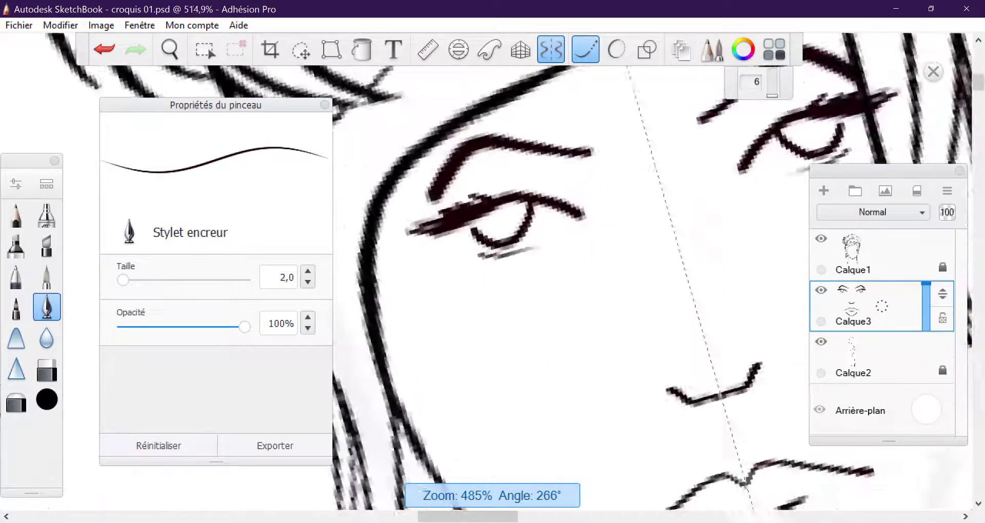
Erase the stray line above the eye with the hard eraser
scroll(506, 248, "up", 1)
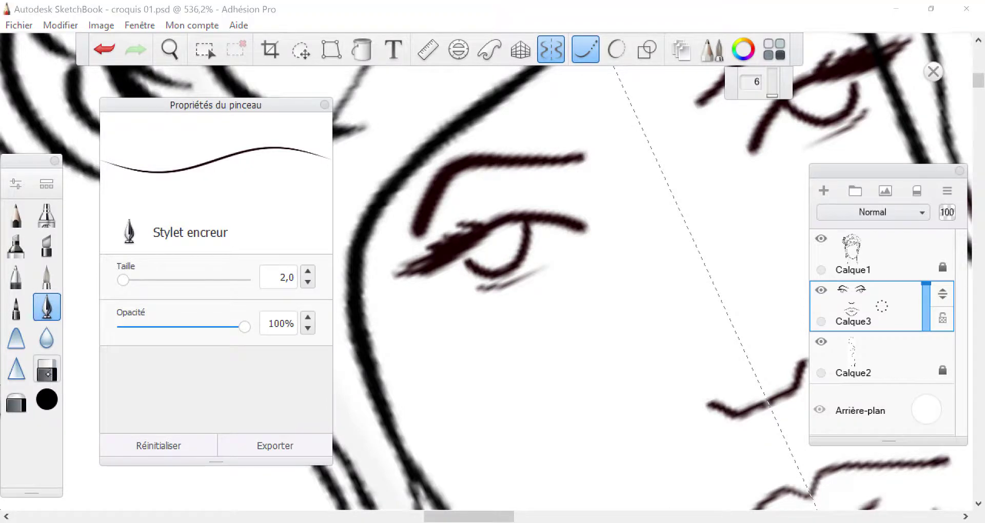
key("e")
mouse_move(472, 160)
left_mouse_down()
mouse_move(587, 153)
mouse_move(411, 237)
mouse_move(557, 161)
left_mouse_up()
key("e")
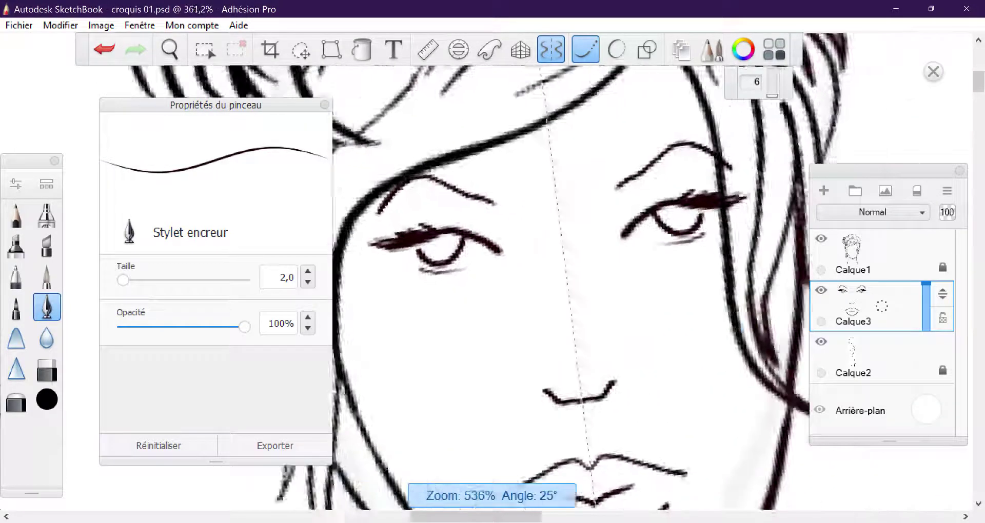
Extend the mirrored nose stroke and reset the view upright over the face
scroll(513, 287, "down", 4)
scroll(540, 288, "down", 3)
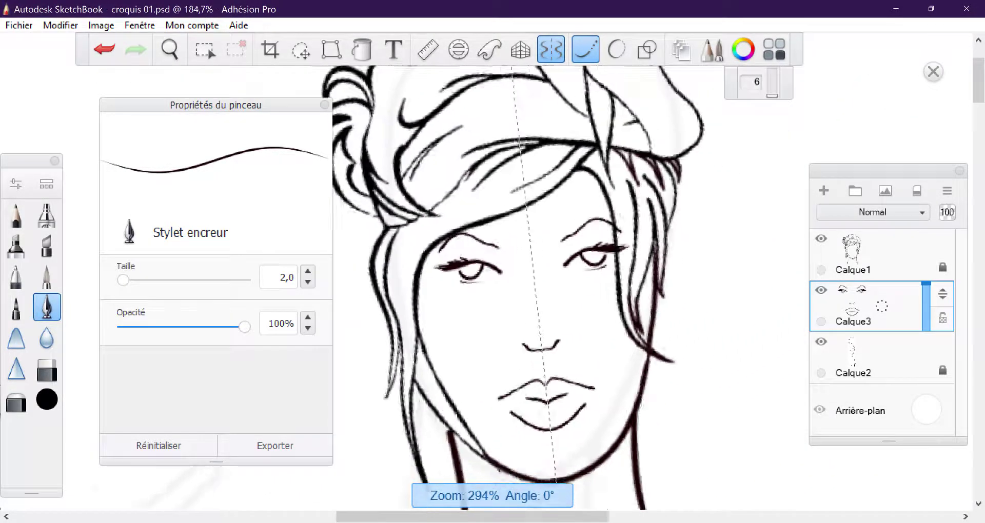
scroll(540, 288, "down", 2)
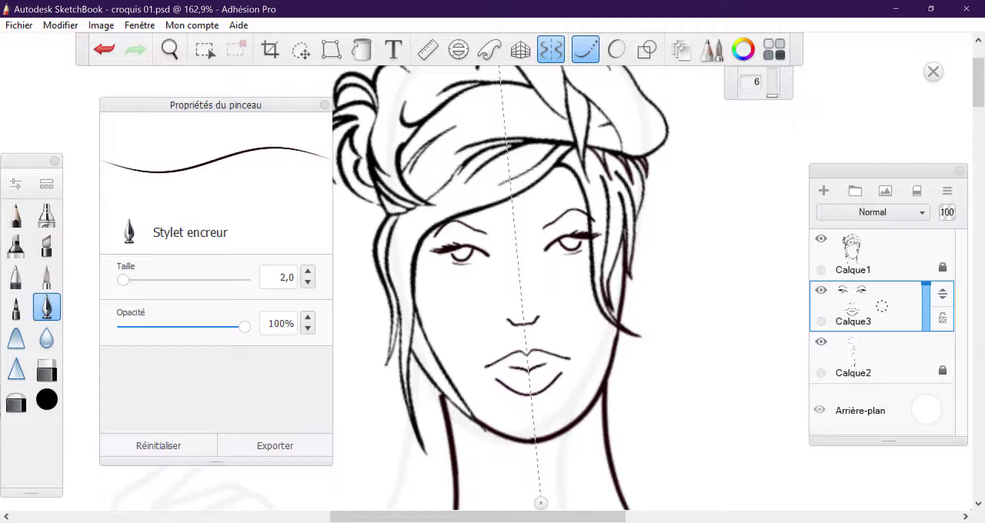
key("e")
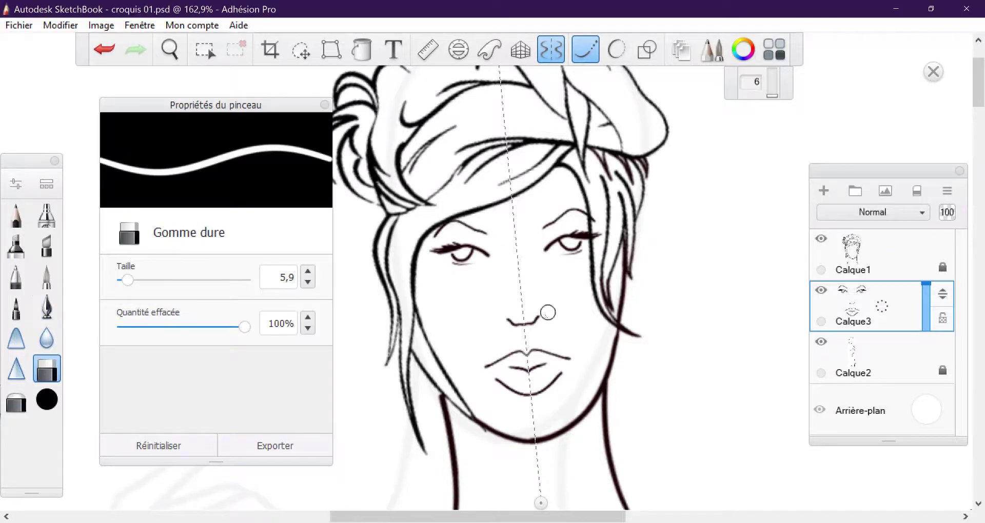
scroll(512, 317, "up", 1)
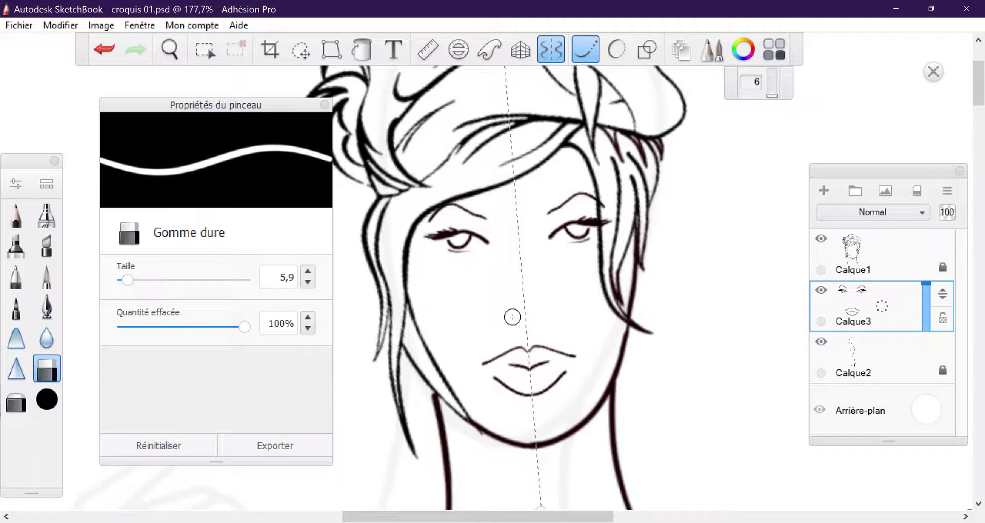
scroll(512, 317, "up", 1)
scroll(512, 317, "up", 4)
key("e")
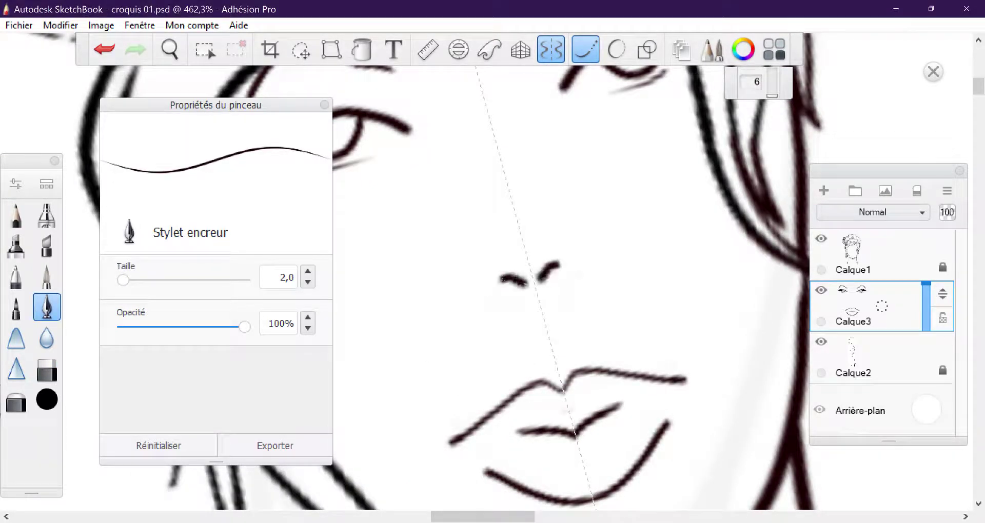
scroll(564, 282, "down", 3)
scroll(564, 288, "down", 1)
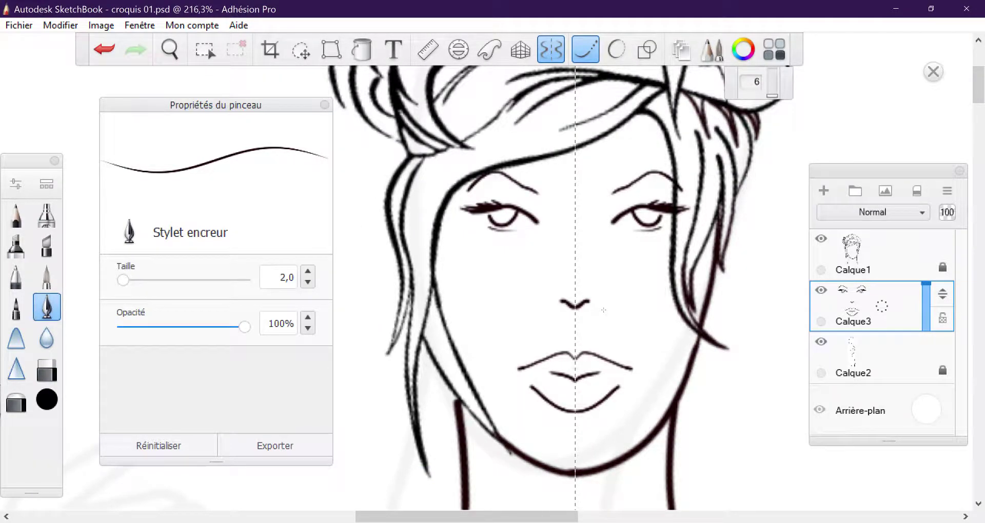
scroll(603, 310, "up", 3)
left_click_drag(508, 291, 520, 288)
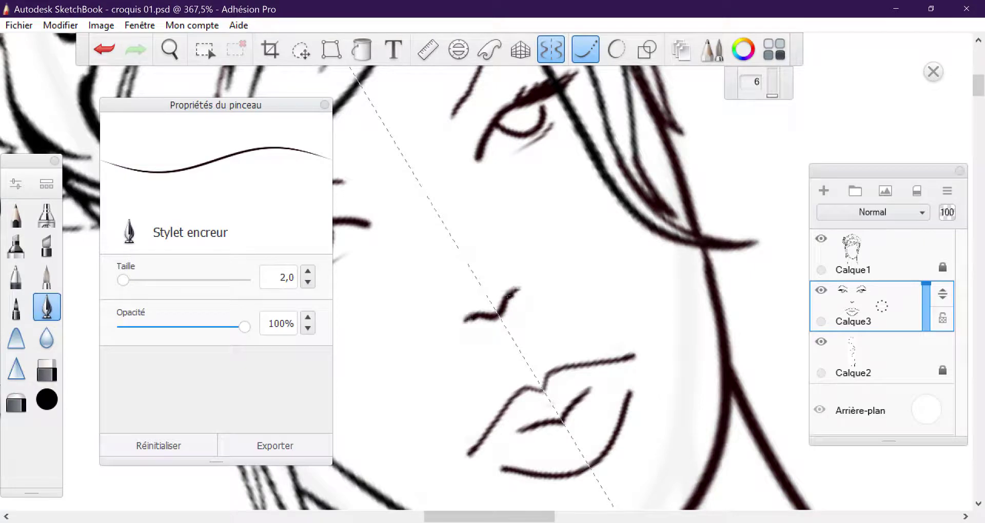
key("Home")
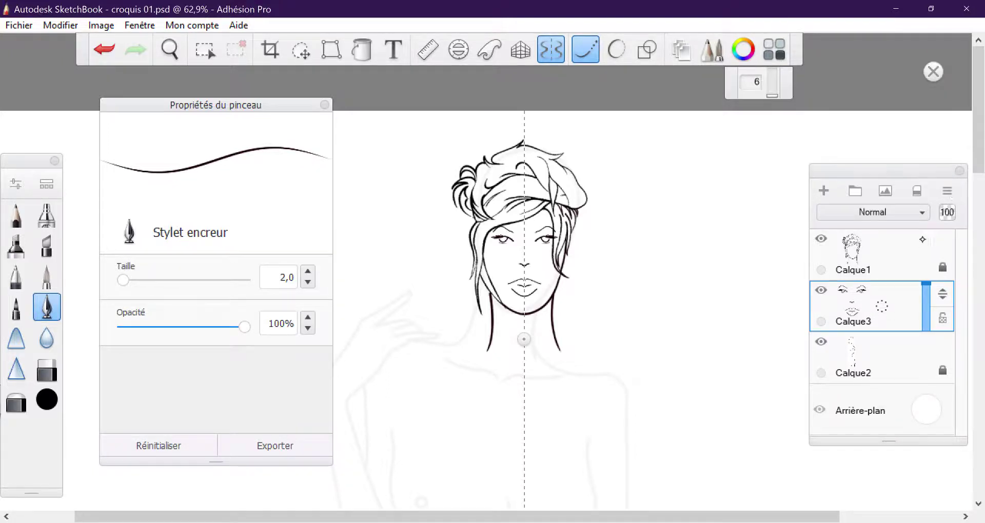
Unlock Calque1 and merge it down into the face layer Calque3
left_click(958, 170)
left_click(681, 49)
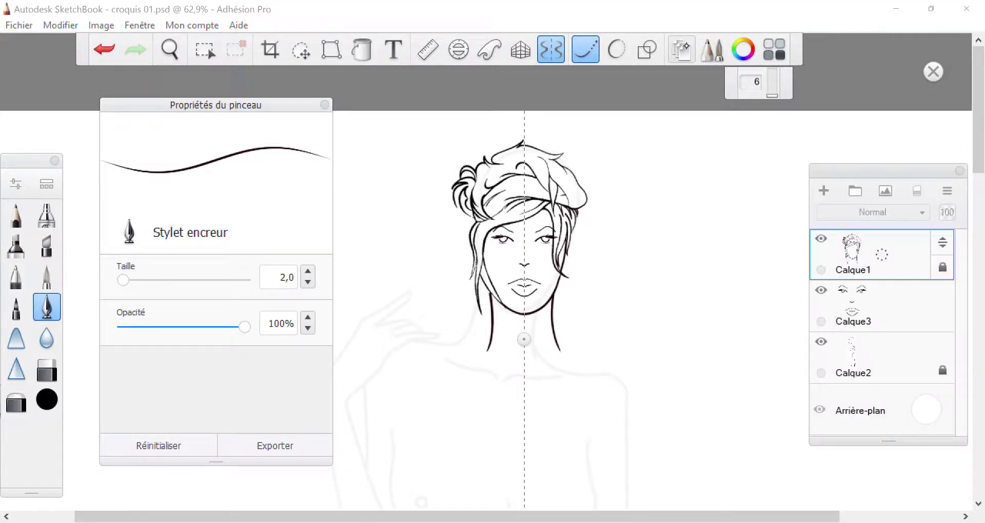
left_click(844, 187)
left_click(930, 329)
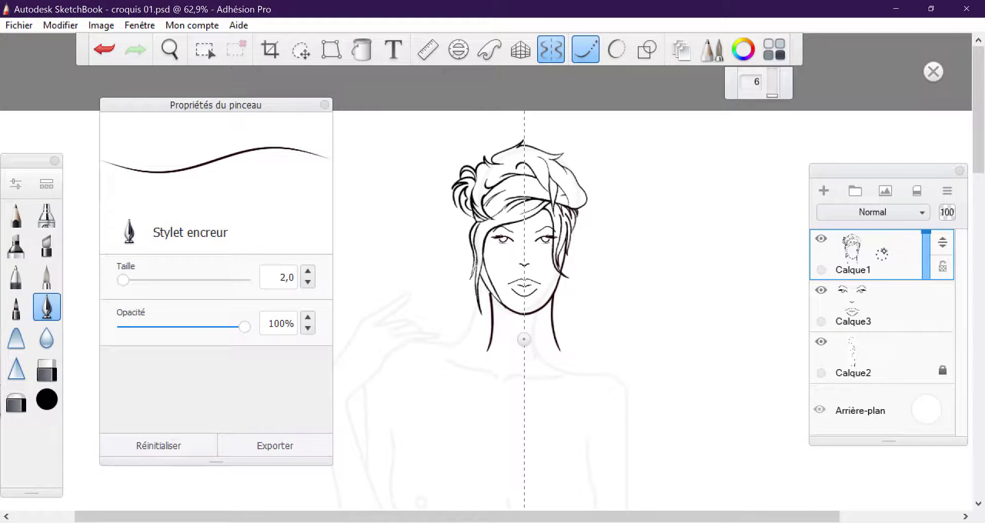
left_click_drag(881, 254, 886, 301)
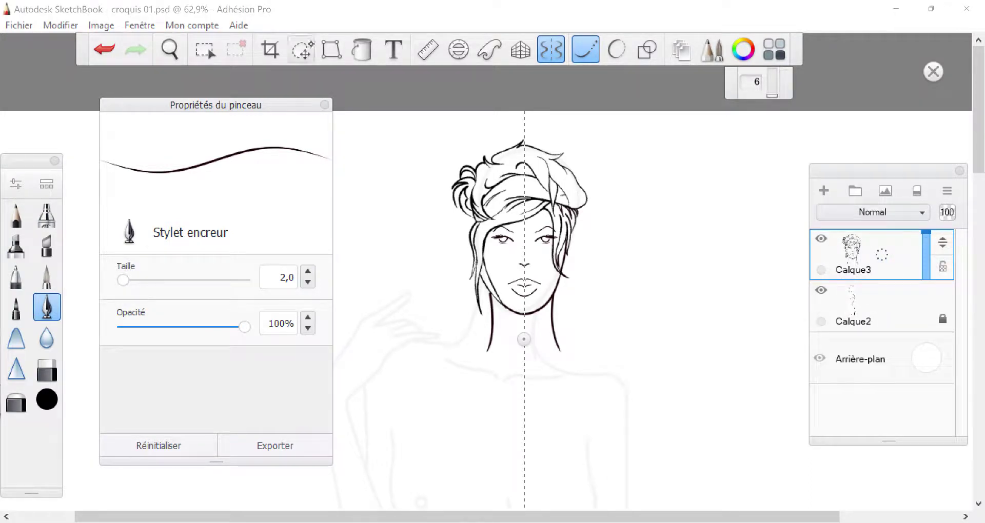
Rectangle-select the whole head and rotate it 14° on the figure
left_click(205, 50)
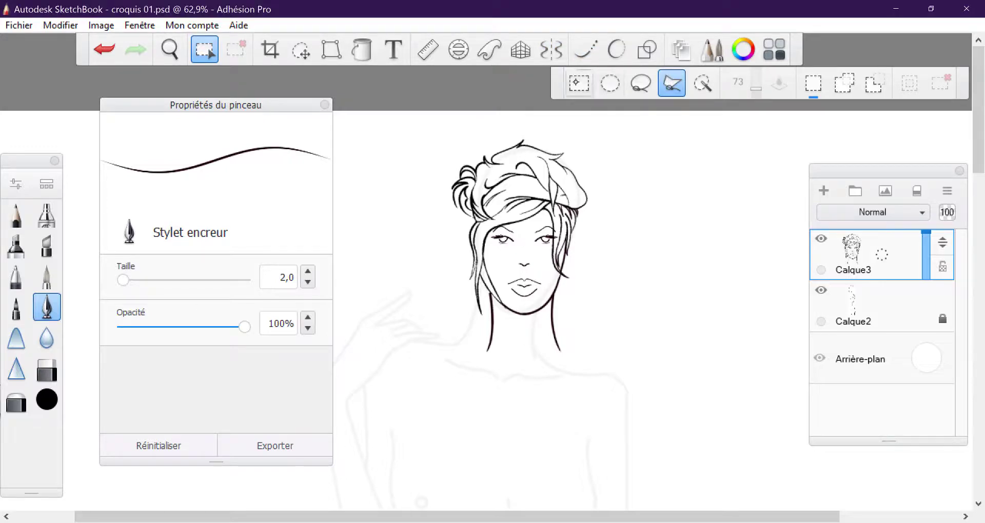
left_click(579, 83)
left_click_drag(432, 133, 623, 377)
left_click(301, 50)
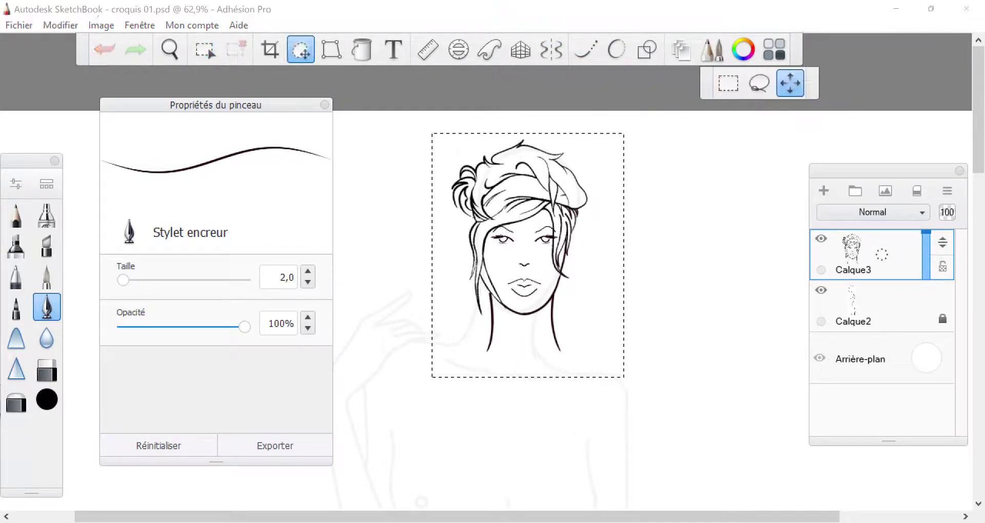
left_click_drag(516, 250, 524, 259)
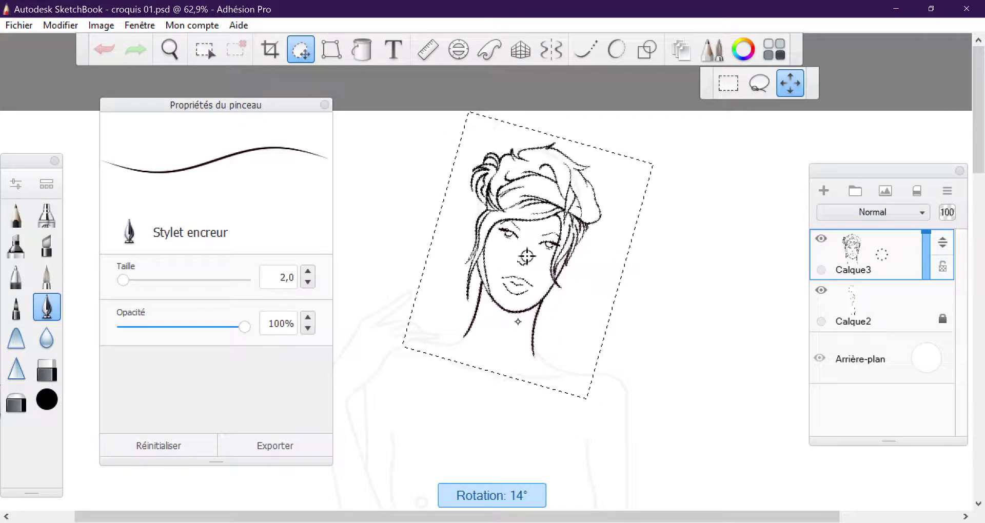
key("Escape")
scroll(493, 166, "down", 2)
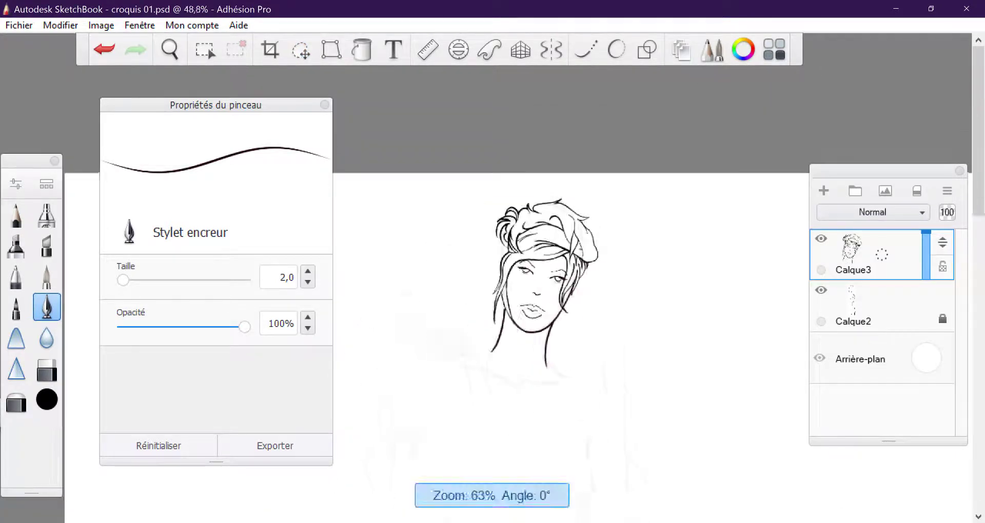
scroll(493, 166, "down", 3)
scroll(493, 166, "down", 1)
scroll(494, 166, "down", 2)
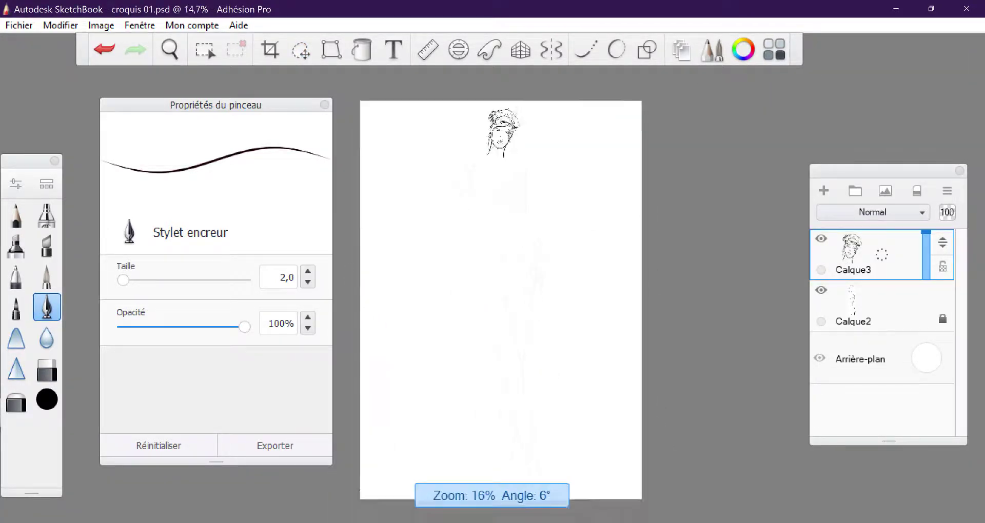
scroll(493, 166, "down", 1)
scroll(493, 165, "up", 3)
scroll(493, 165, "down", 1)
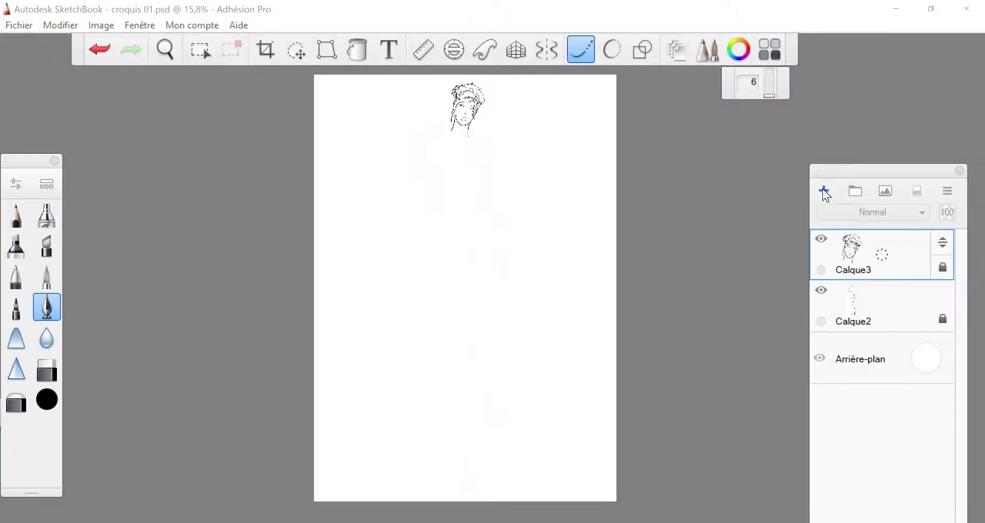
Add a new layer and ink the scooped neckline and shoulder strap
left_click(823, 188)
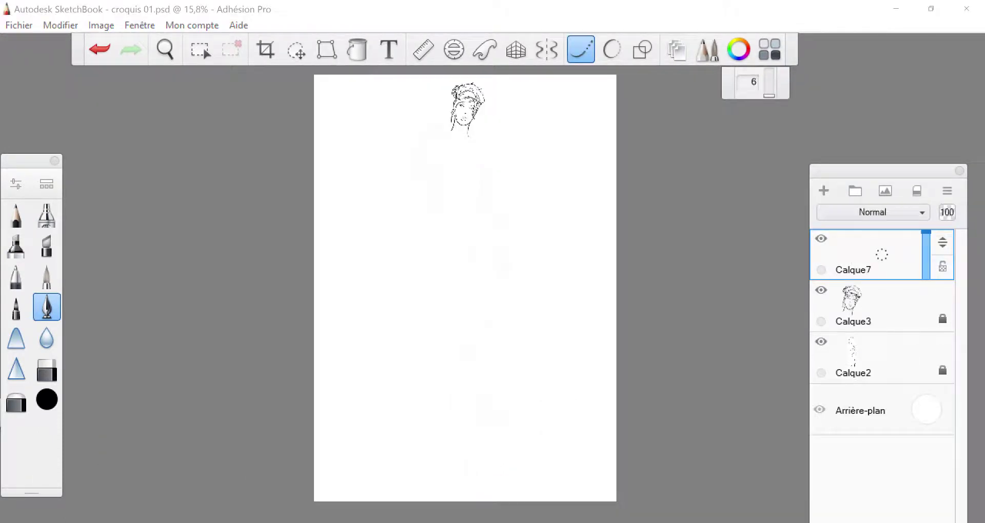
scroll(464, 287, "up", 3)
scroll(464, 287, "up", 1)
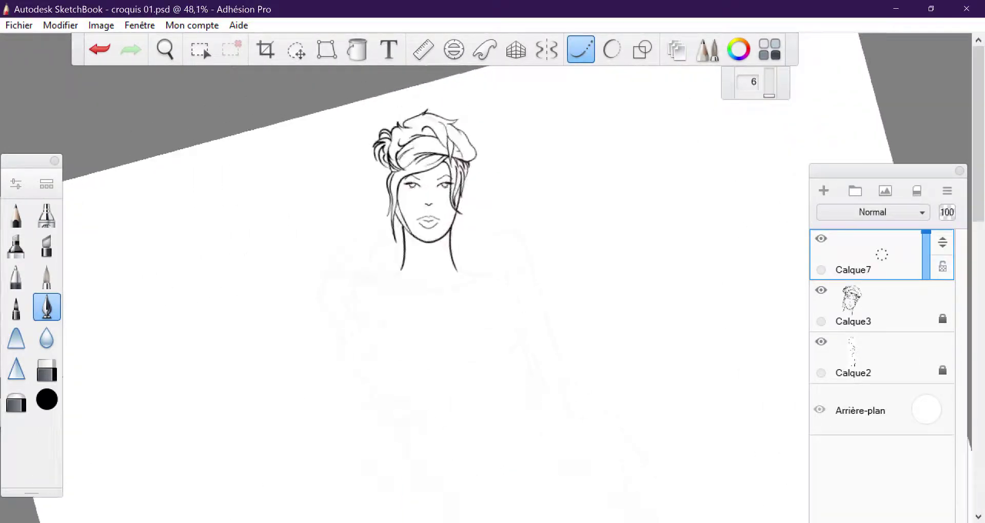
scroll(465, 287, "up", 2)
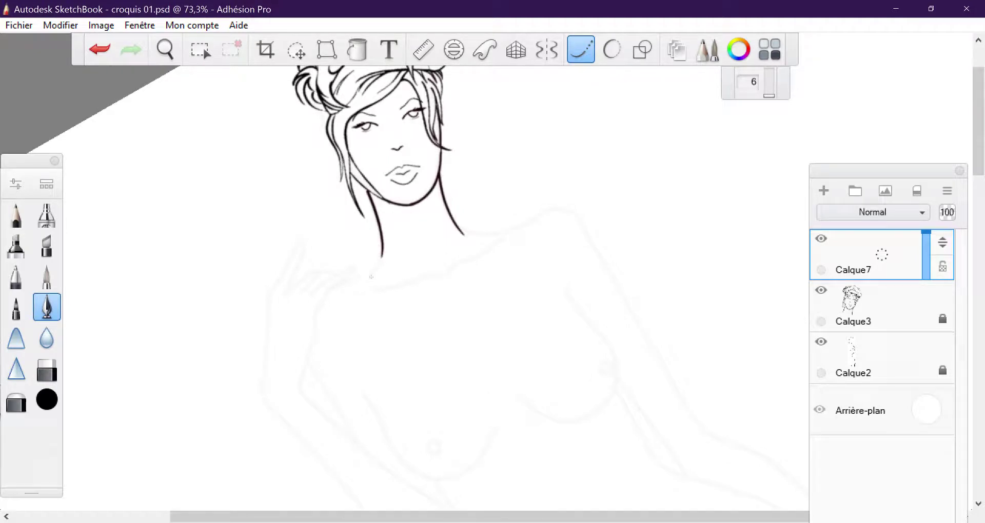
mouse_move(349, 281)
left_mouse_down()
mouse_move(436, 313)
mouse_move(506, 269)
mouse_move(515, 231)
left_mouse_up()
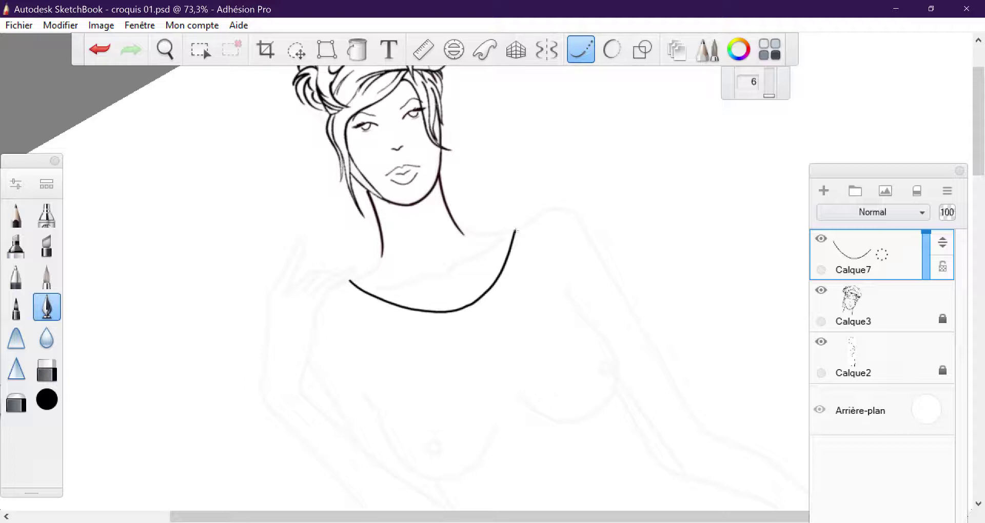
mouse_move(515, 230)
left_mouse_down()
mouse_move(551, 207)
mouse_move(437, 296)
left_mouse_up()
Ink the bodice side line and continue the dress's right contour down the body
scroll(555, 204, "up", 1)
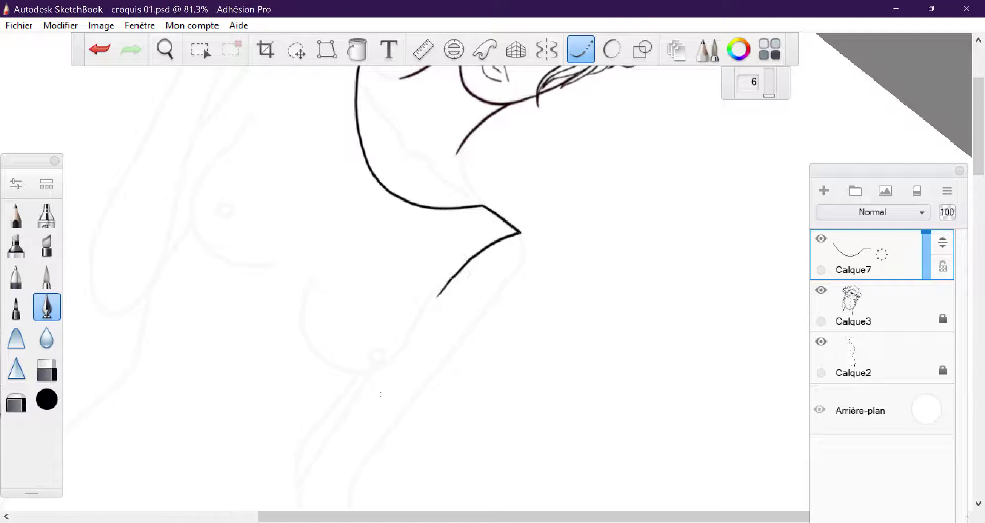
scroll(380, 394, "down", 1)
scroll(380, 395, "down", 2)
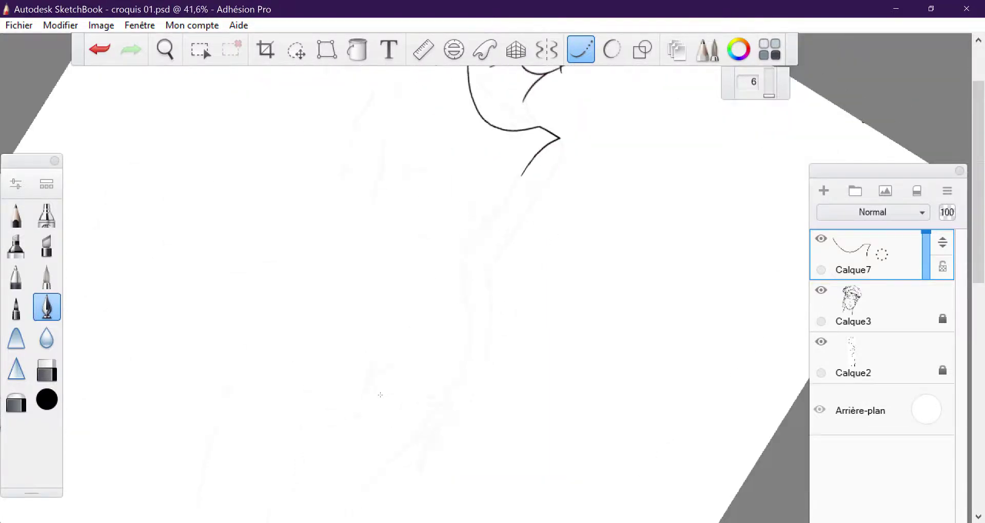
mouse_move(522, 174)
left_mouse_down()
mouse_move(510, 210)
mouse_move(459, 274)
left_mouse_up()
key("ctrl+z")
mouse_move(524, 153)
left_mouse_down()
mouse_move(509, 211)
mouse_move(440, 293)
left_mouse_up()
scroll(493, 287, "down", 1)
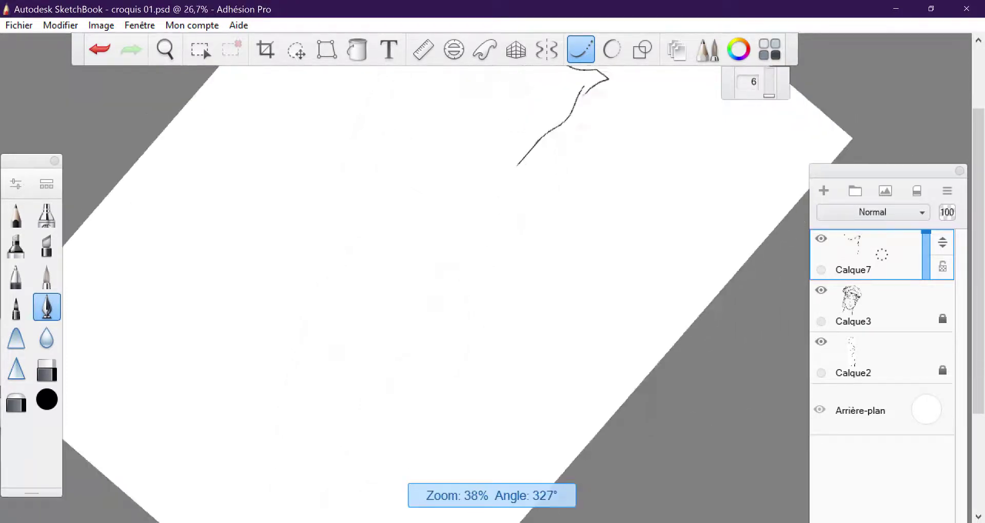
scroll(492, 287, "down", 2)
mouse_move(535, 148)
left_mouse_down()
mouse_move(534, 179)
mouse_move(493, 257)
mouse_move(311, 518)
left_mouse_up()
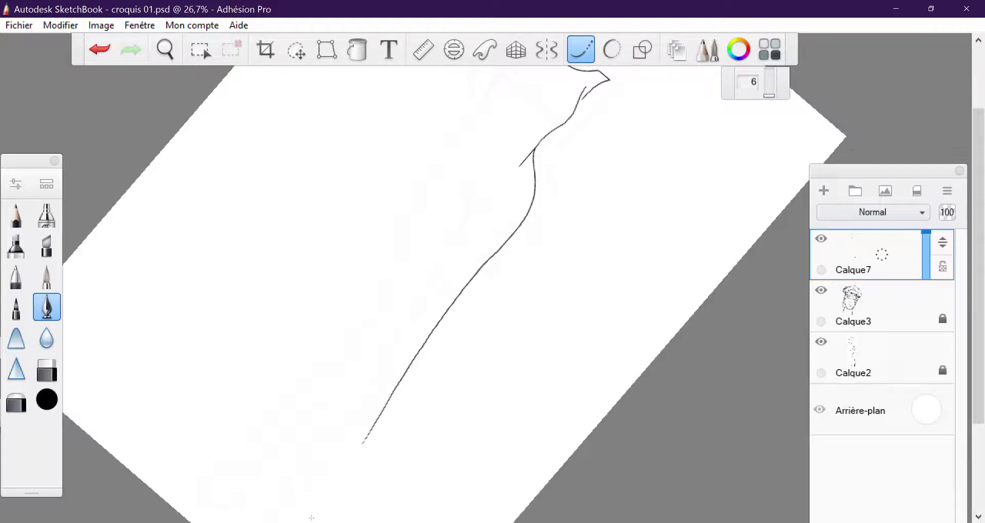
Extend the neckline's left end and ink the left side of the bodice
scroll(312, 519, "up", 1)
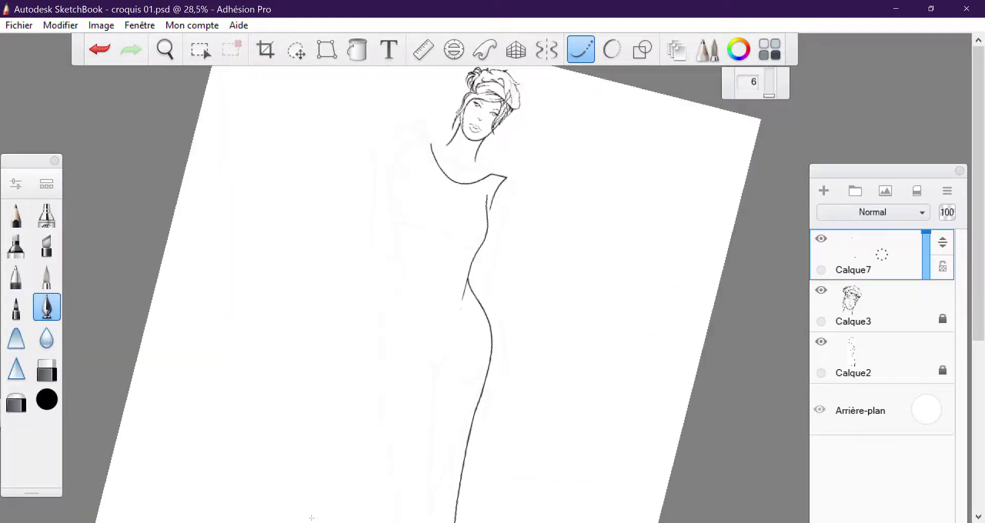
scroll(312, 518, "up", 3)
scroll(312, 518, "up", 2)
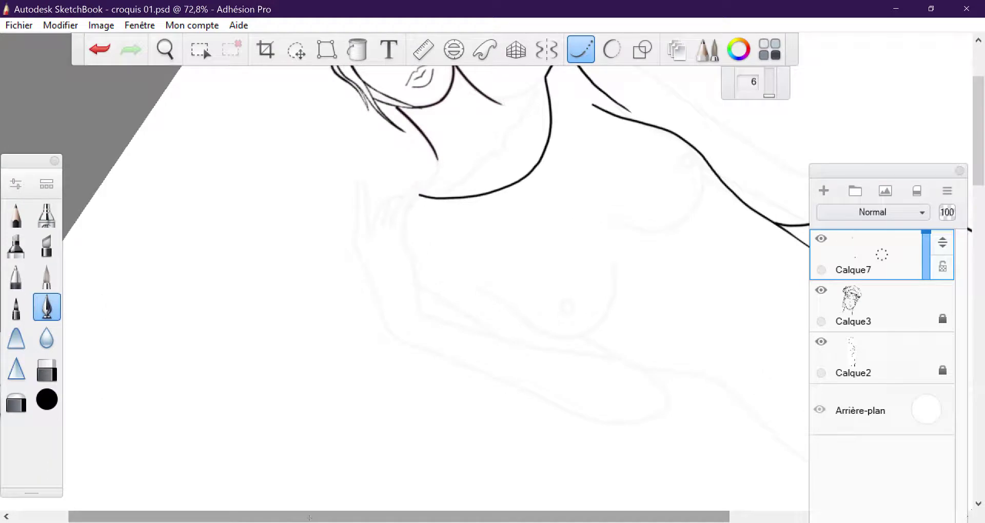
left_click_drag(418, 194, 406, 211)
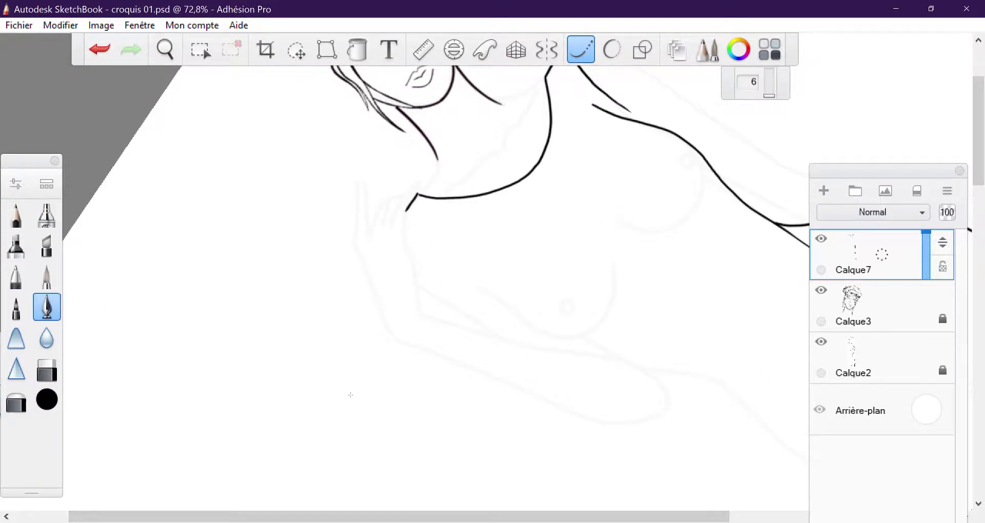
scroll(350, 394, "down", 1)
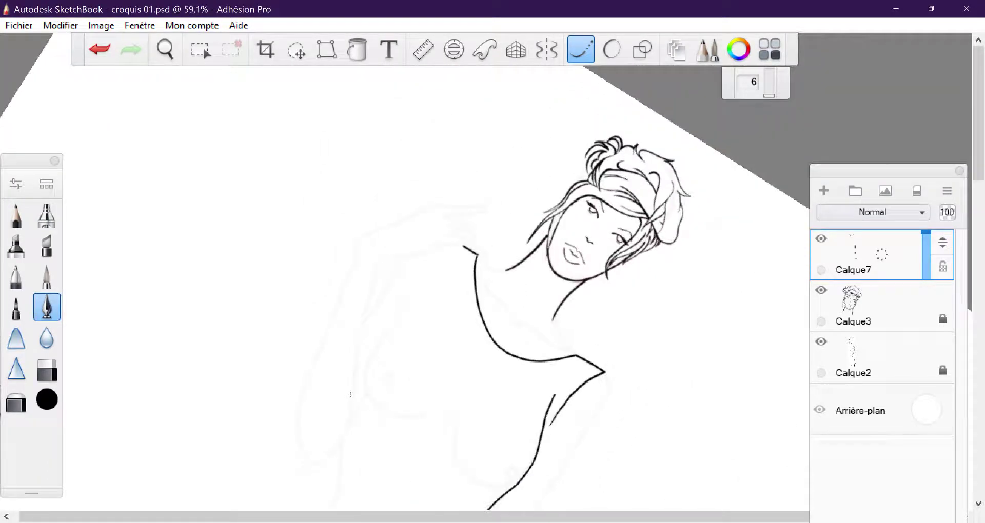
left_click_drag(419, 296, 362, 406)
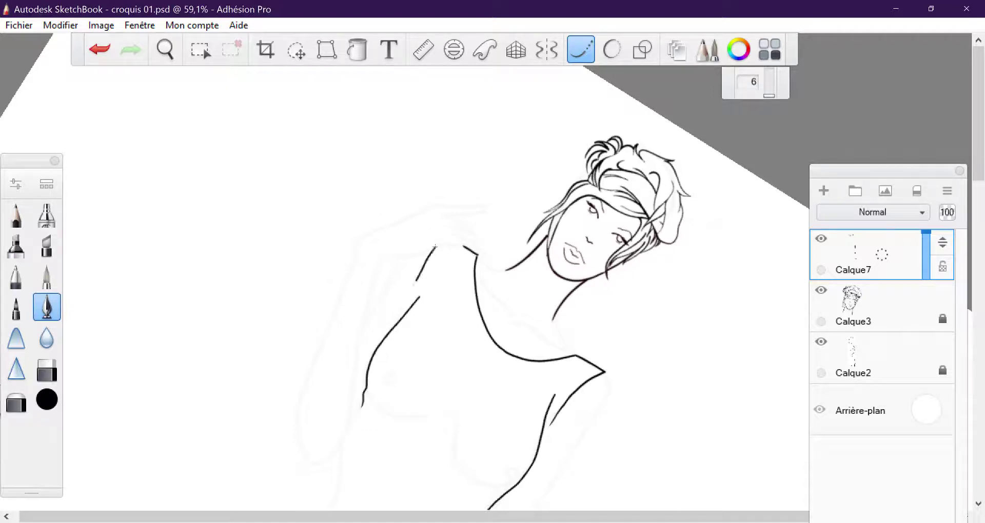
left_click_drag(435, 247, 372, 391)
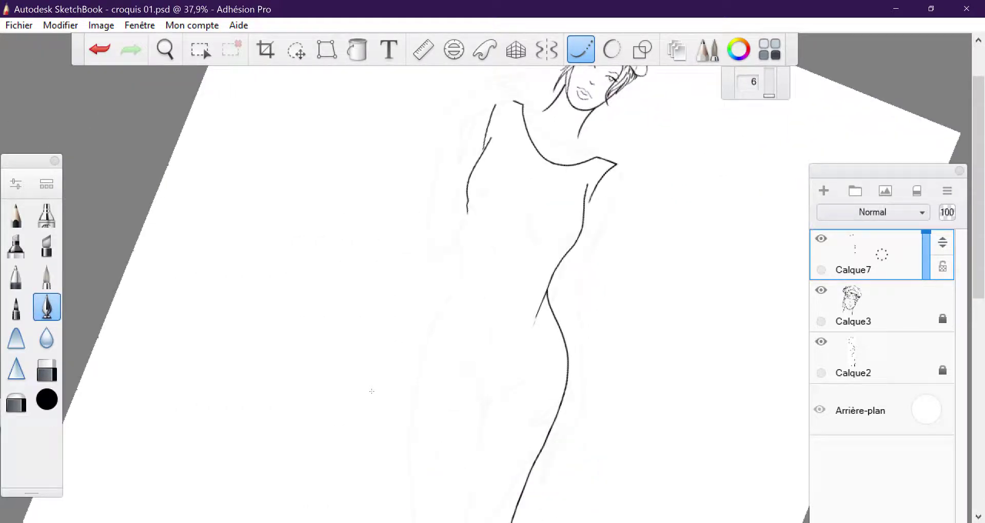
Ink the torso contour and both skirt sides, undoing bad strokes and erasing the stray tail
left_click_drag(462, 186, 434, 368)
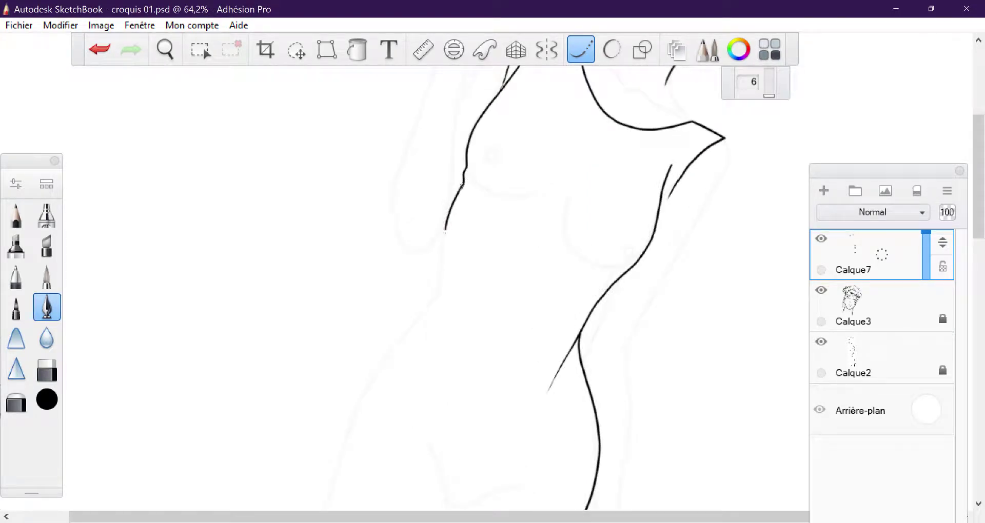
left_click_drag(441, 279, 416, 329)
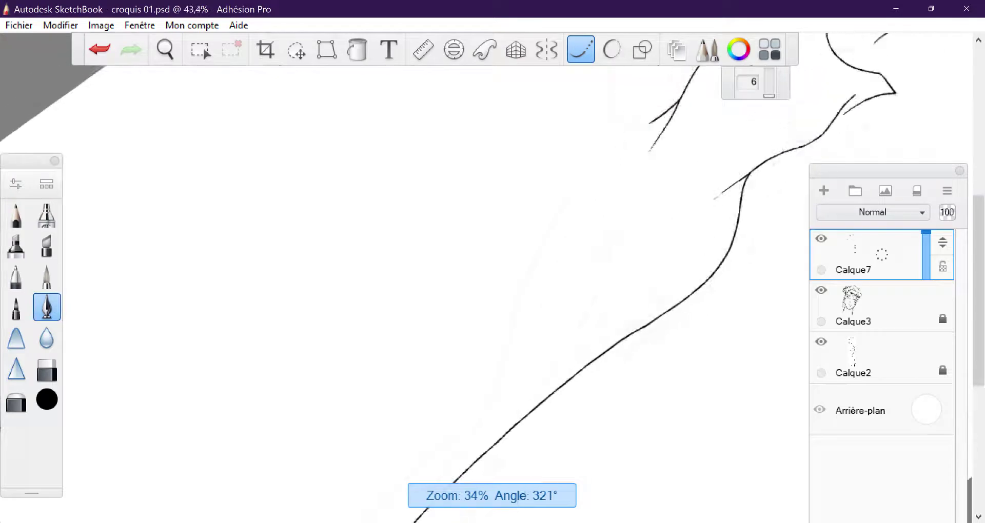
mouse_move(659, 113)
left_mouse_down()
mouse_move(608, 140)
mouse_move(441, 351)
left_mouse_up()
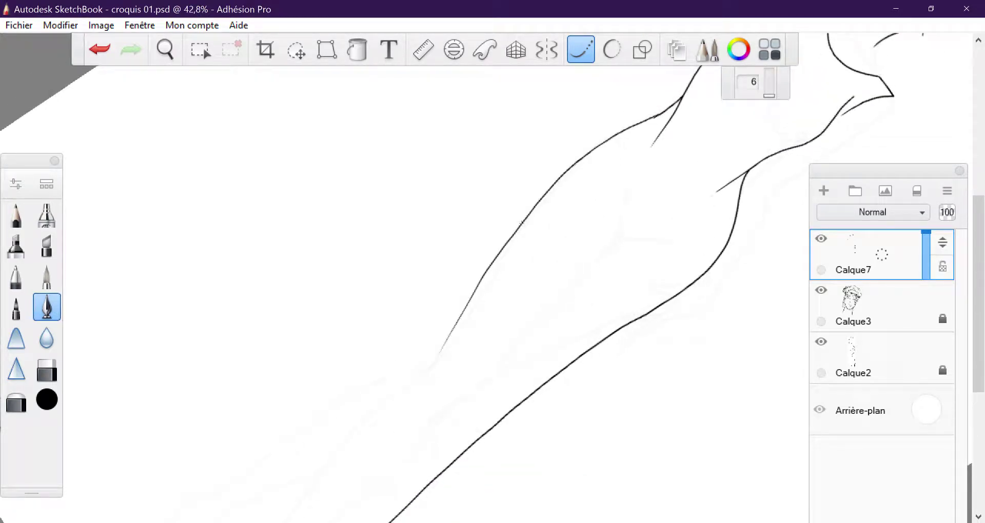
mouse_move(522, 226)
left_mouse_down()
mouse_move(377, 376)
mouse_move(264, 455)
left_mouse_up()
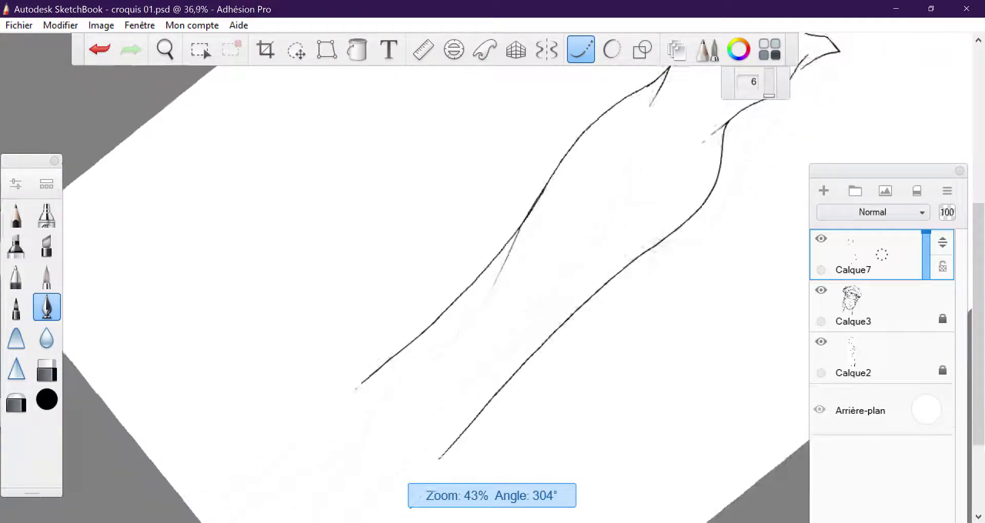
left_click(99, 49)
mouse_move(531, 186)
left_mouse_down()
mouse_move(396, 329)
mouse_move(374, 336)
mouse_move(432, 433)
left_mouse_up()
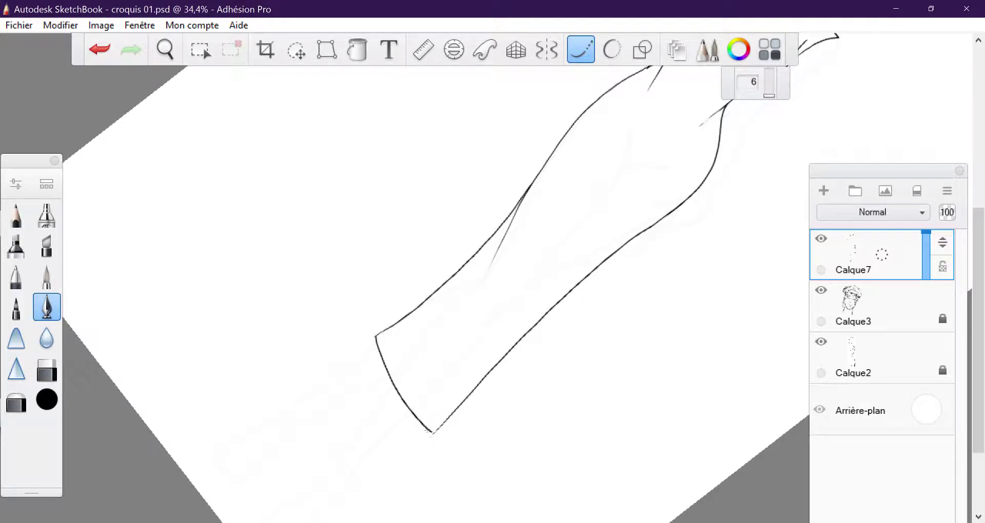
left_click(99, 50)
left_click(99, 49)
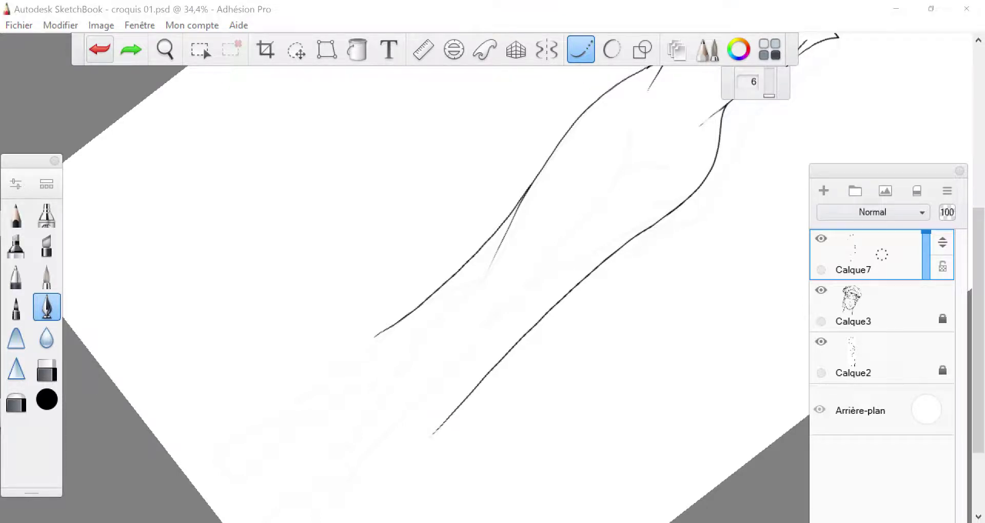
key("e")
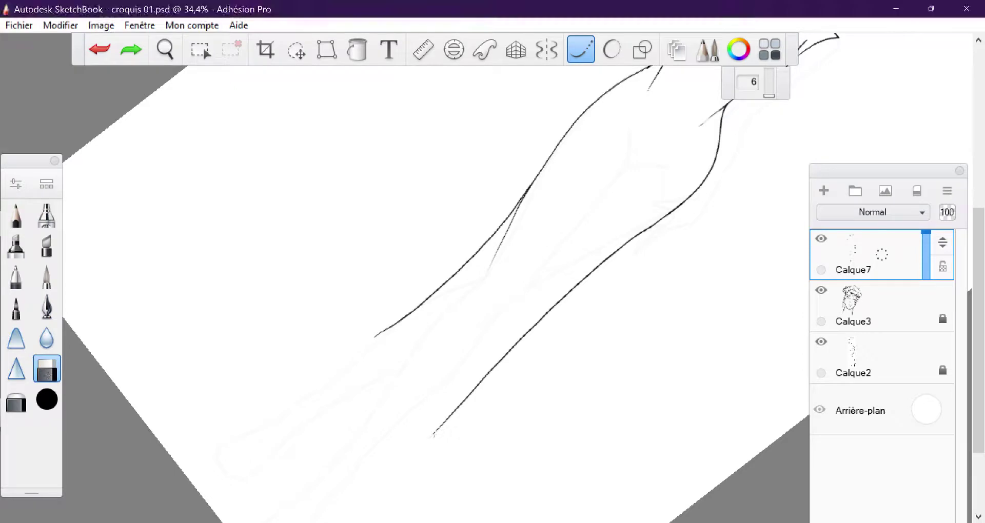
left_click_drag(436, 433, 418, 442)
key("e")
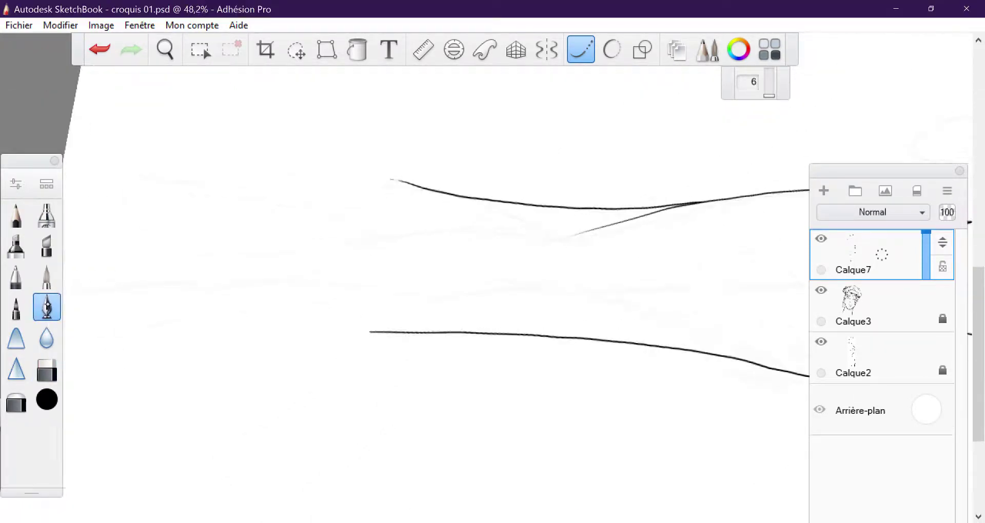
Draw the curved hem joining the two skirt sides
scroll(436, 282, "up", 3)
left_click_drag(396, 121, 317, 339)
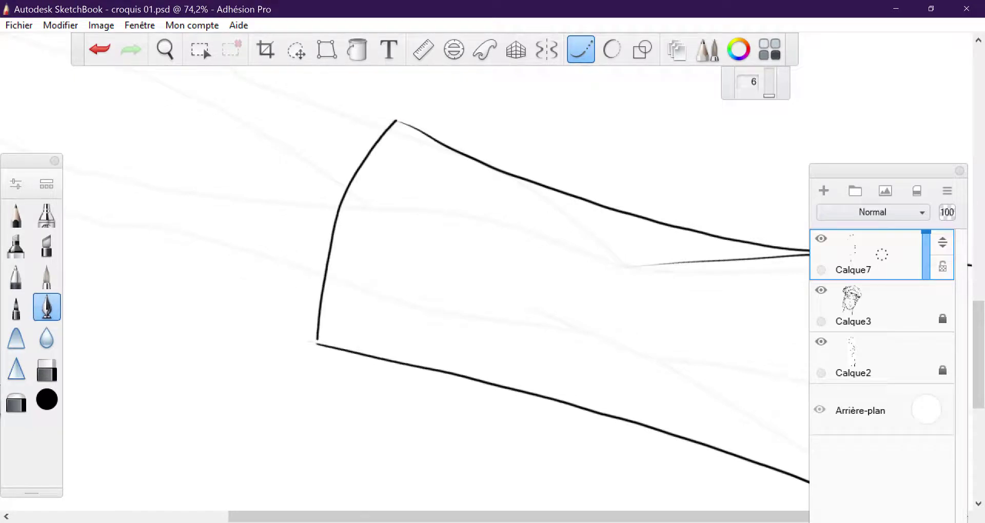
key("ctrl+z")
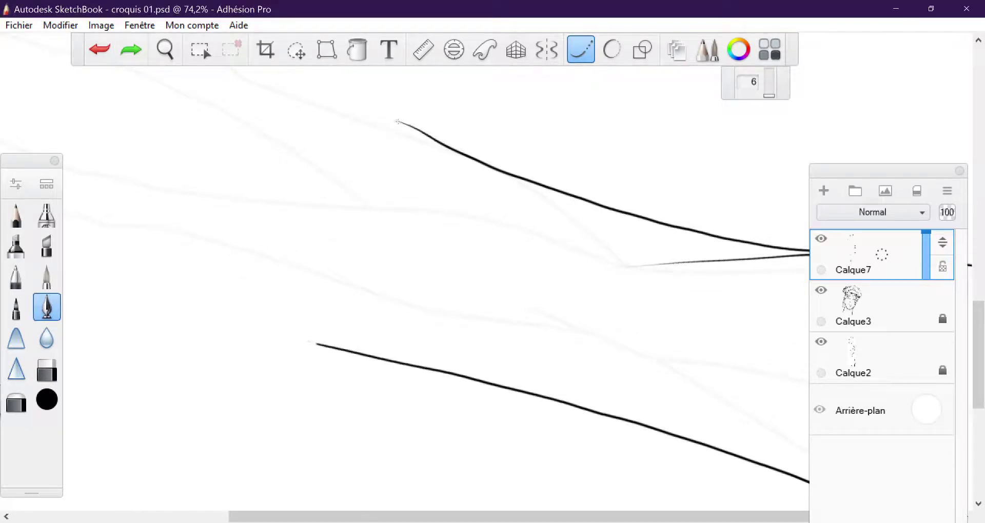
mouse_move(396, 122)
left_mouse_down()
mouse_move(368, 161)
mouse_move(317, 340)
left_mouse_up()
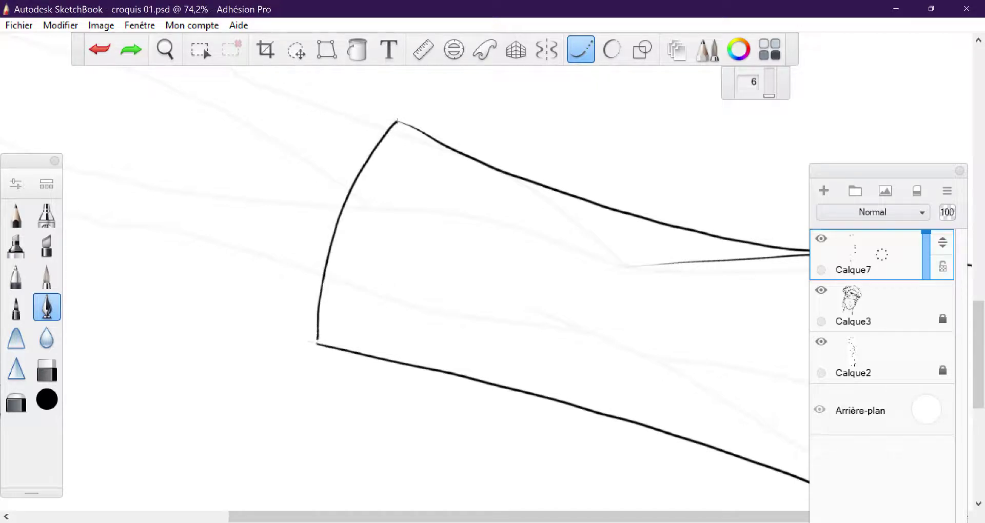
mouse_move(411, 257)
left_mouse_down()
mouse_move(349, 329)
mouse_move(411, 257)
mouse_move(369, 298)
left_mouse_up()
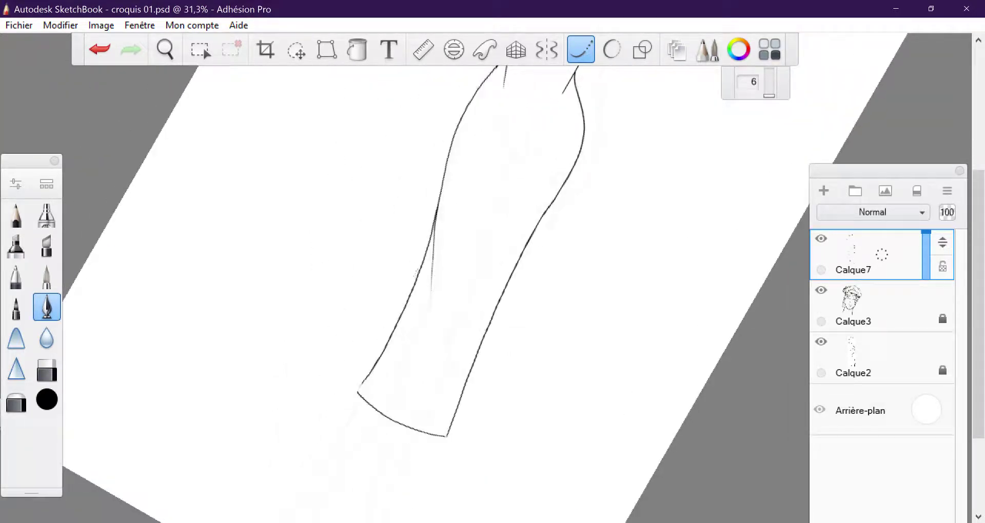
Add a line beside the skirt's left edge and an inner seam from the neckline down
left_click_drag(416, 272, 353, 382)
left_click_drag(461, 257, 431, 288)
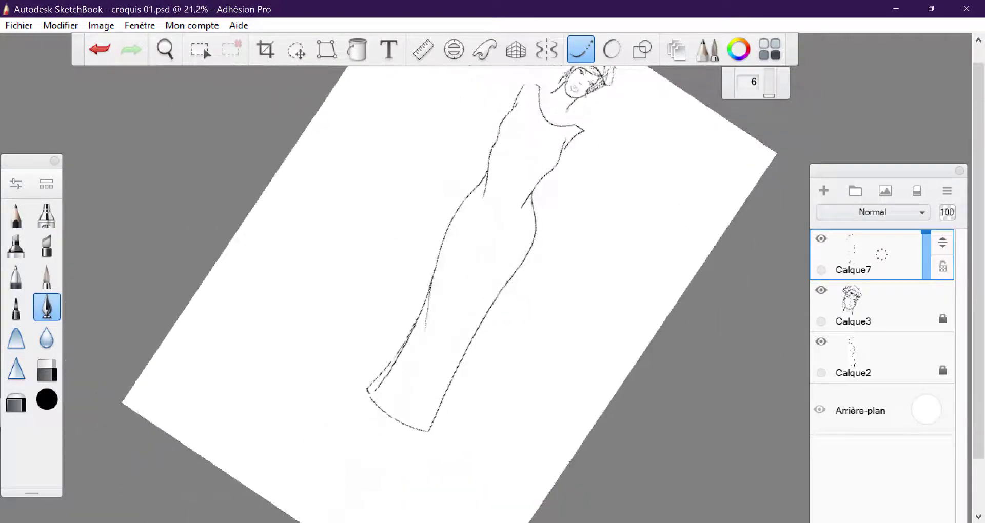
left_click_drag(545, 120, 394, 409)
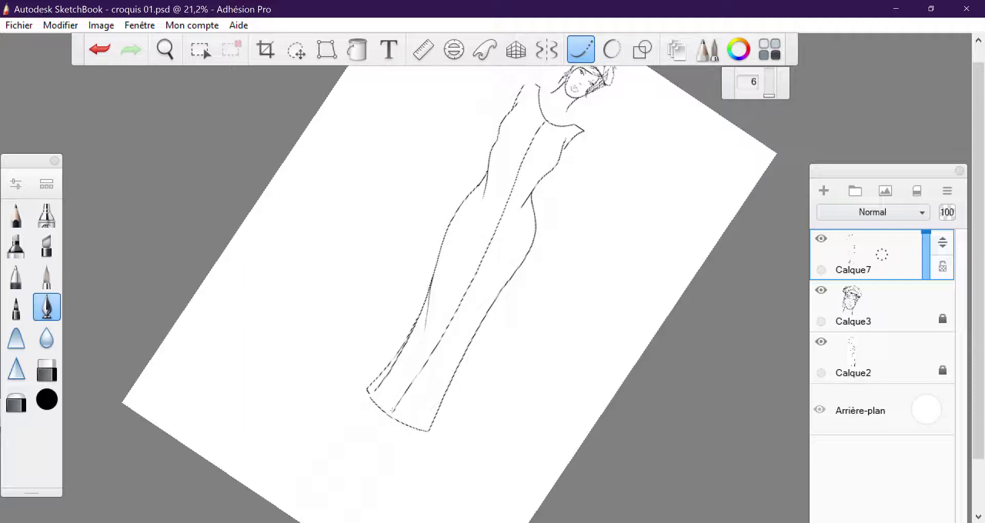
key("ctrl+z")
left_click_drag(545, 120, 403, 417)
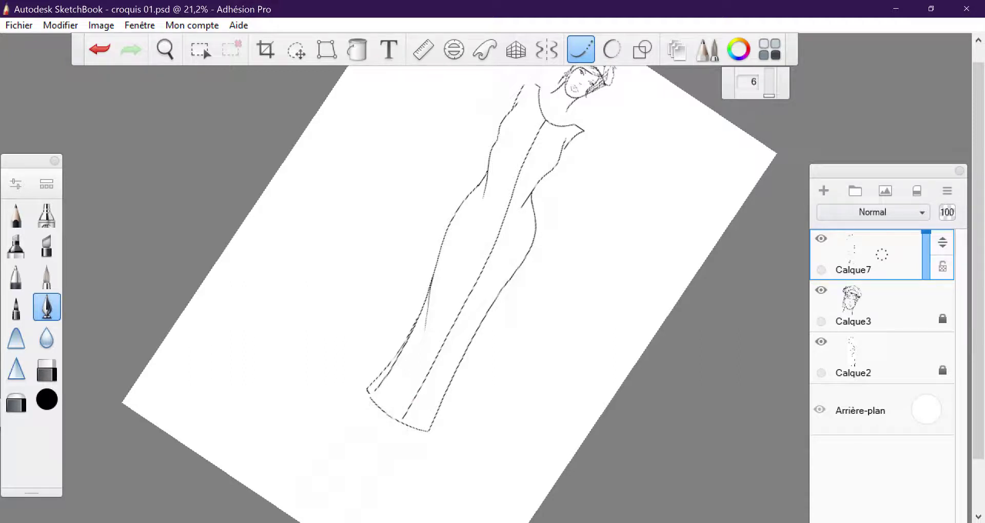
Extend the inner line down to the hem and erase a short piece of the hem line
scroll(461, 308, "up", 5)
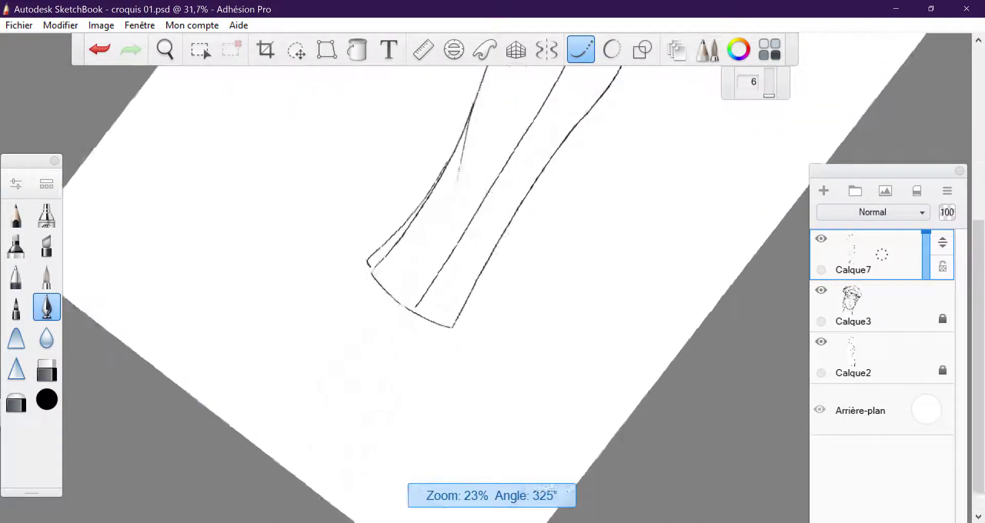
left_click(46, 369)
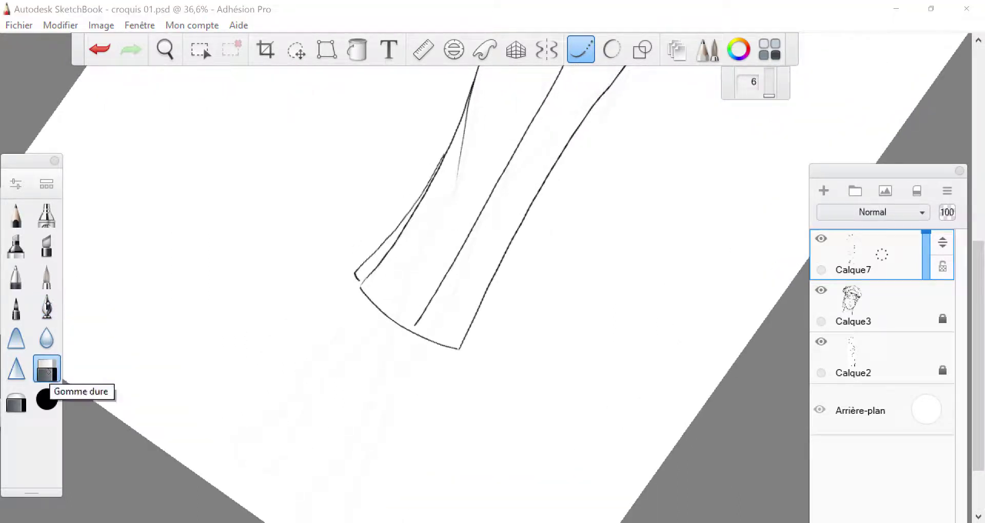
left_click(47, 306)
scroll(313, 277, "up", 2)
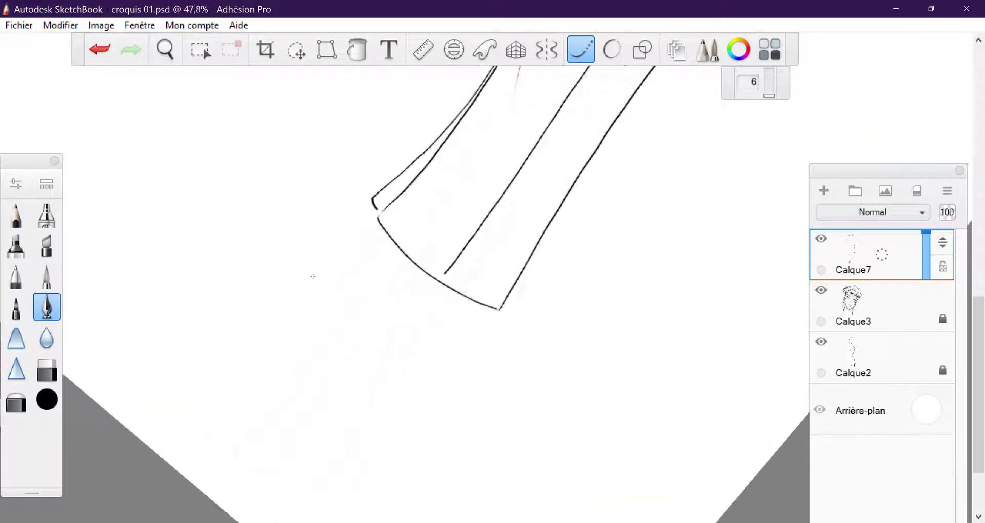
left_click_drag(444, 272, 439, 279)
key("e")
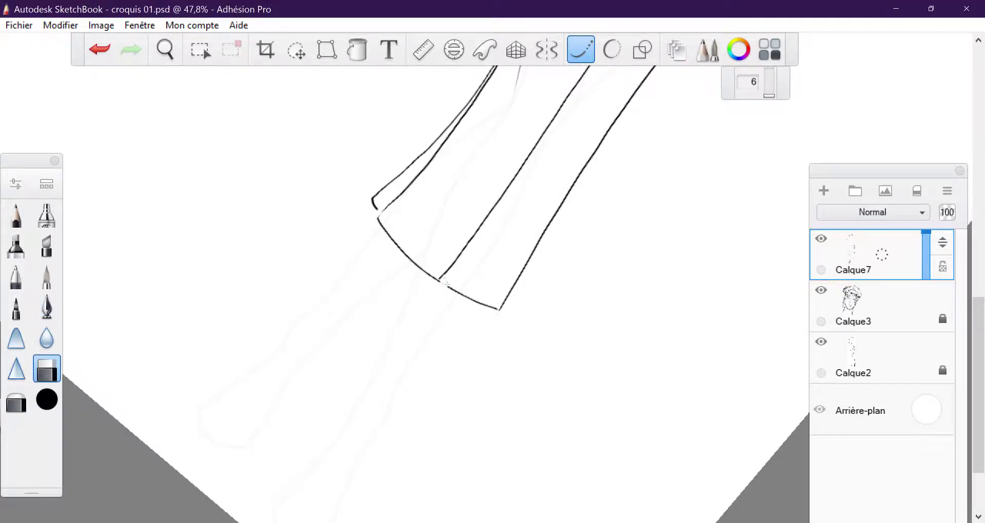
left_click_drag(443, 281, 451, 287)
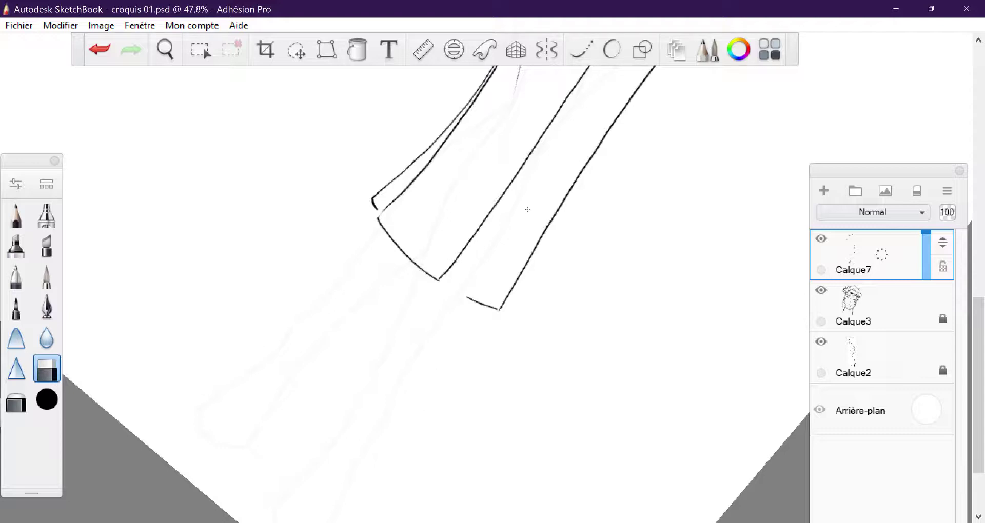
key("e")
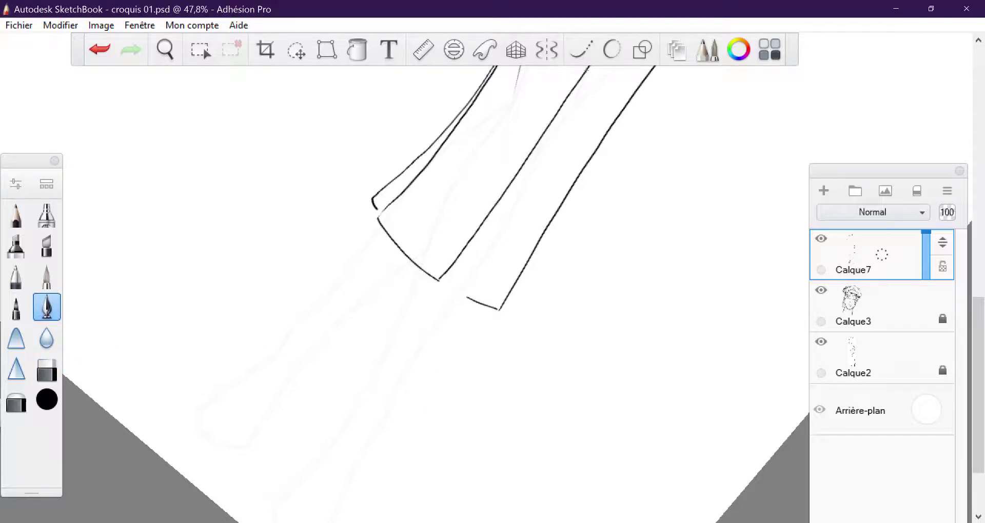
Ink the curved strokes closing the cuffs of both sleeves
mouse_move(584, 71)
left_mouse_down()
mouse_move(548, 160)
mouse_move(467, 299)
mouse_move(400, 247)
left_mouse_up()
left_click(99, 49)
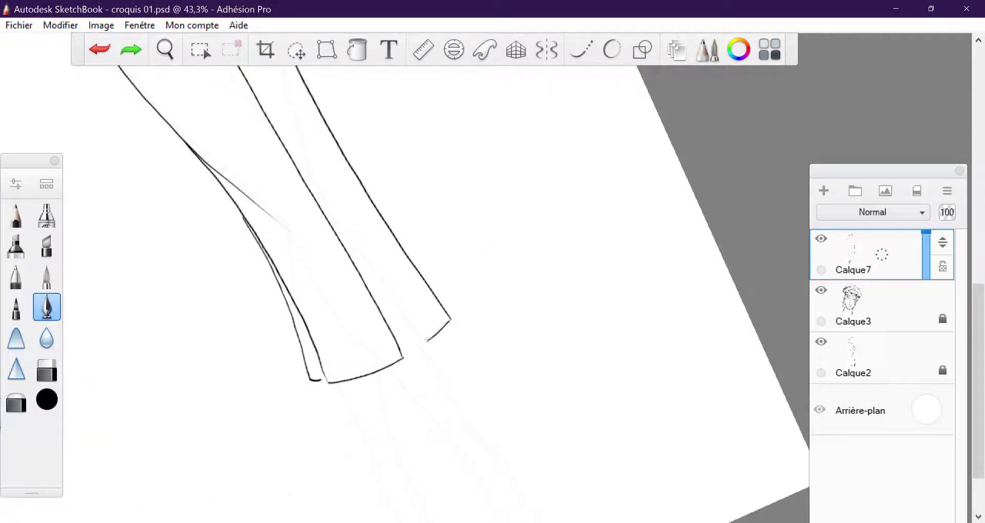
left_click_drag(427, 339, 434, 312)
left_click_drag(462, 256, 533, 216)
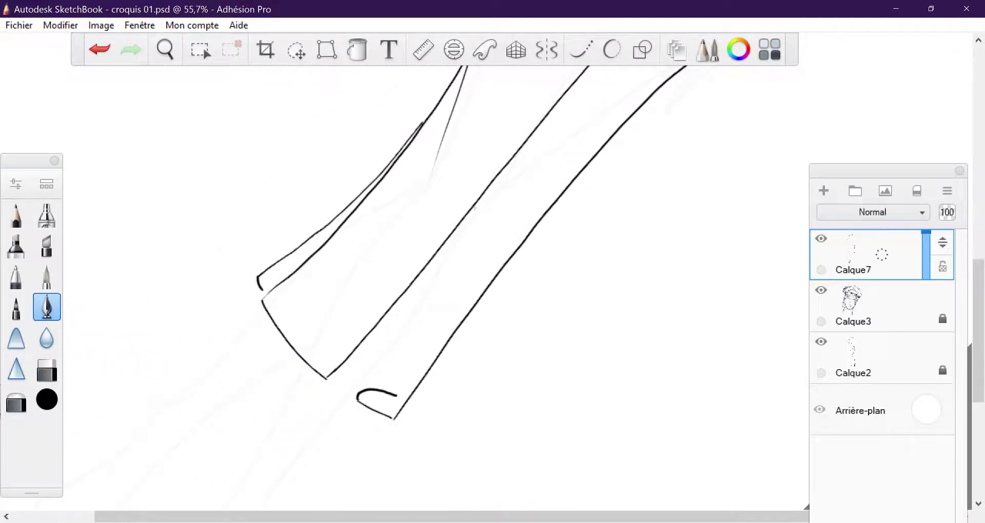
left_click_drag(475, 208, 396, 395)
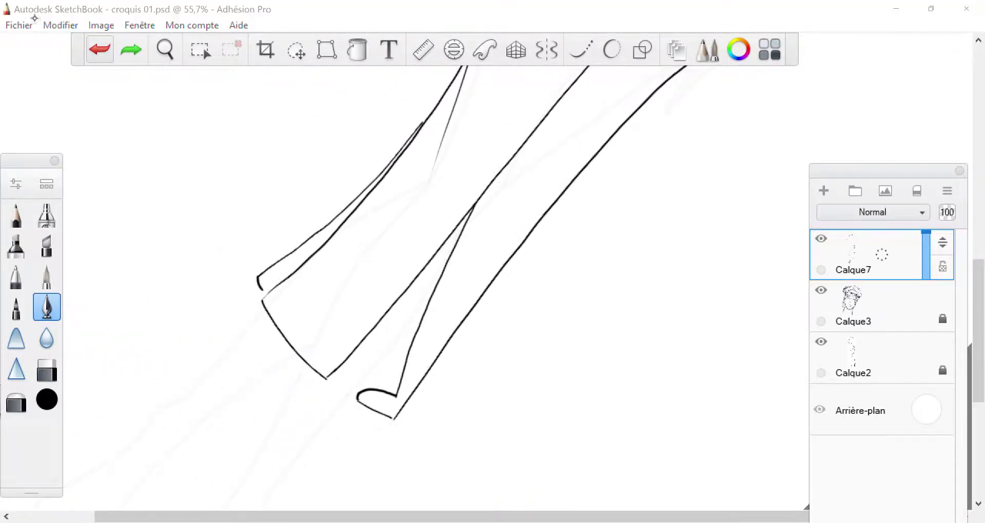
key("ctrl+z")
Use curve strokes to attempt the first sleeve's inner fold line, undoing each try
key("c")
mouse_move(487, 188)
left_mouse_down()
mouse_move(396, 393)
mouse_move(394, 331)
mouse_move(486, 186)
left_mouse_up()
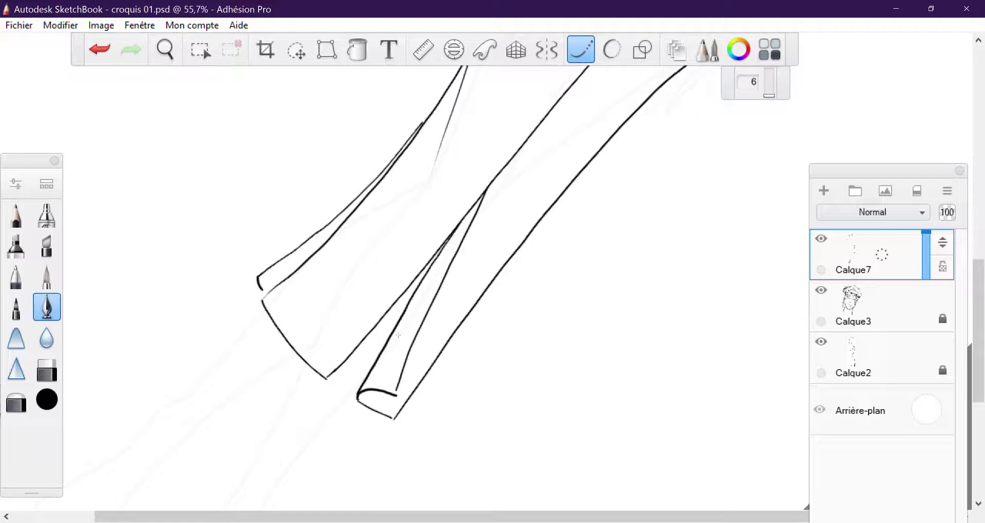
key("ctrl+z")
left_click_drag(485, 190, 364, 386)
left_click(100, 49)
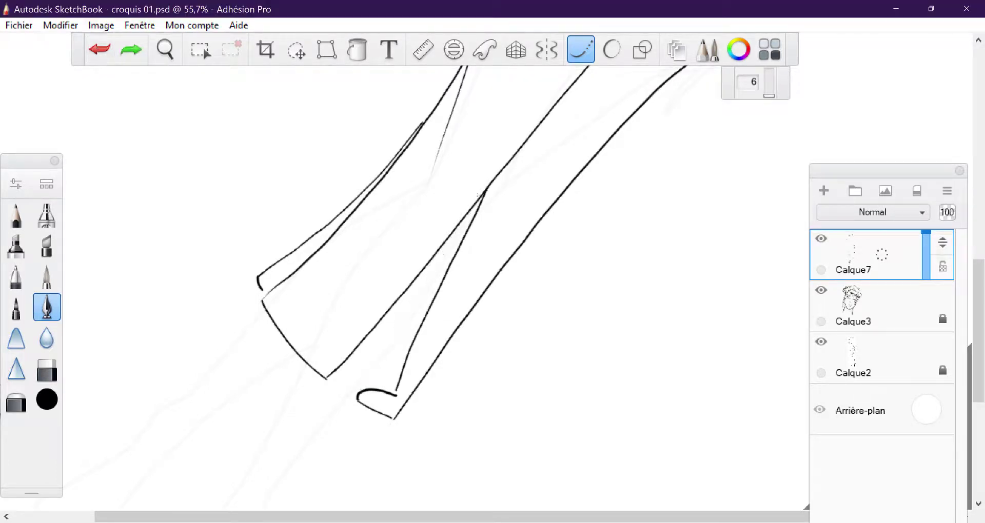
left_click_drag(485, 191, 364, 385)
left_click(100, 49)
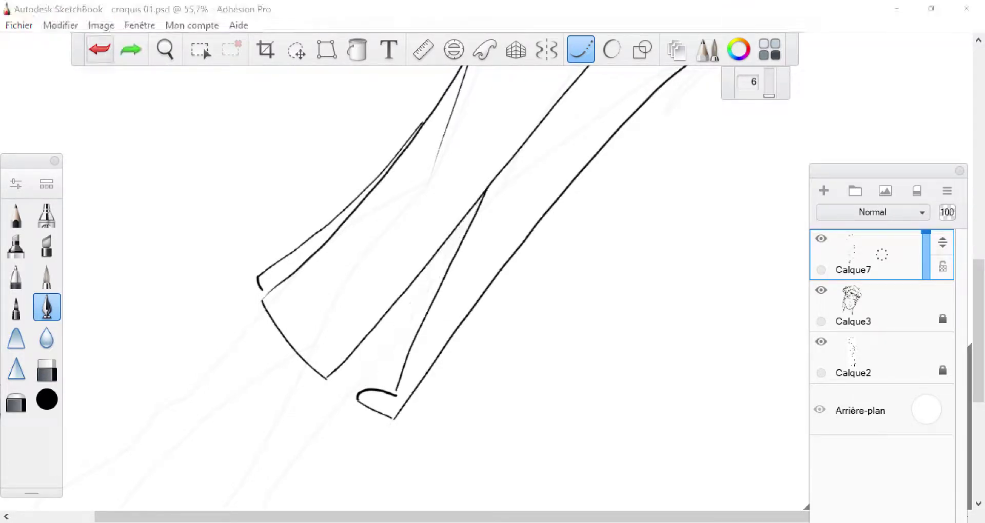
Draw the inner fold line on the other sleeve and a short stroke at its cuff corner
left_click_drag(436, 282, 461, 257)
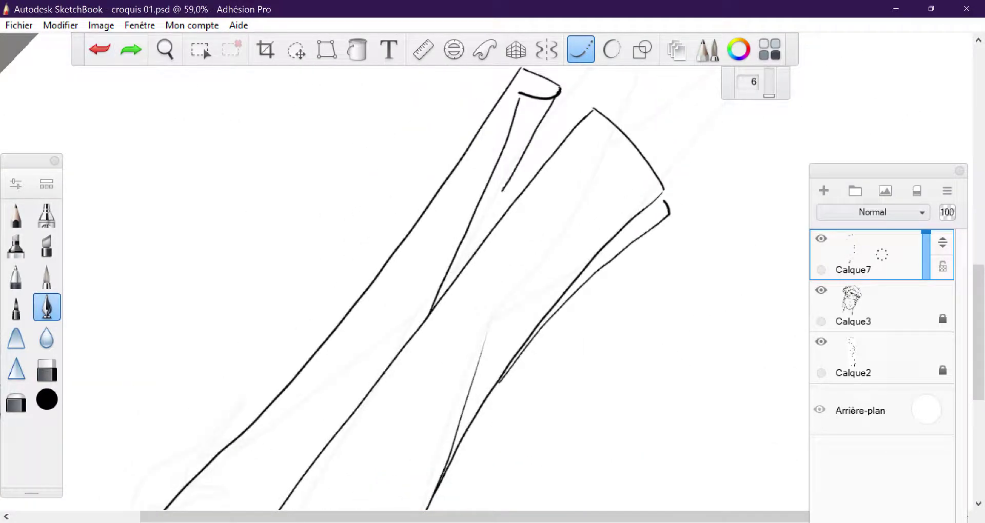
left_click_drag(558, 89, 446, 283)
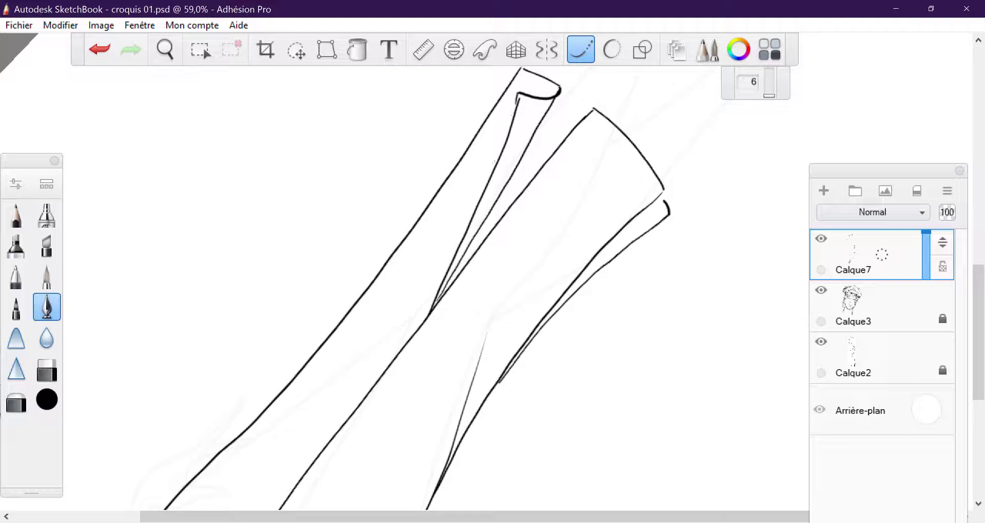
left_click(100, 49)
left_click(99, 49)
left_click_drag(560, 93, 425, 318)
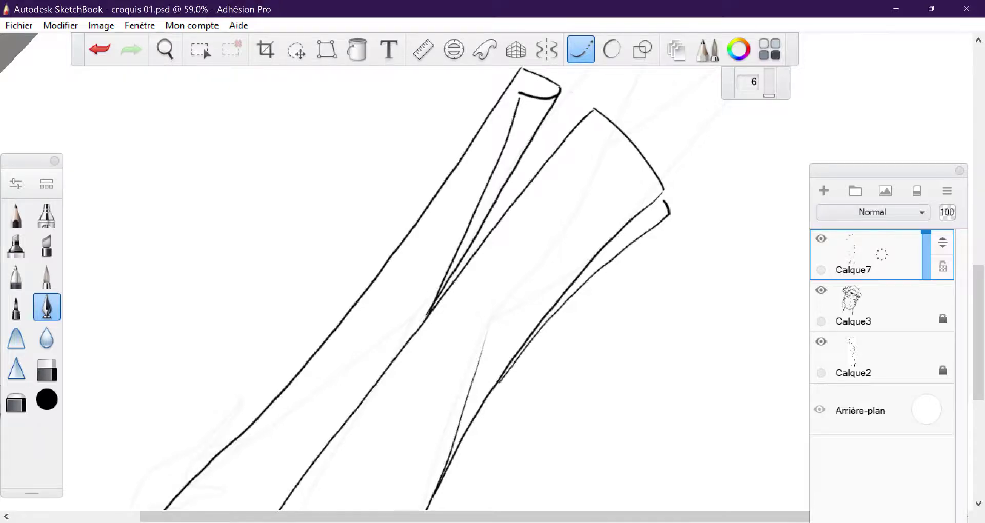
left_click_drag(410, 287, 488, 256)
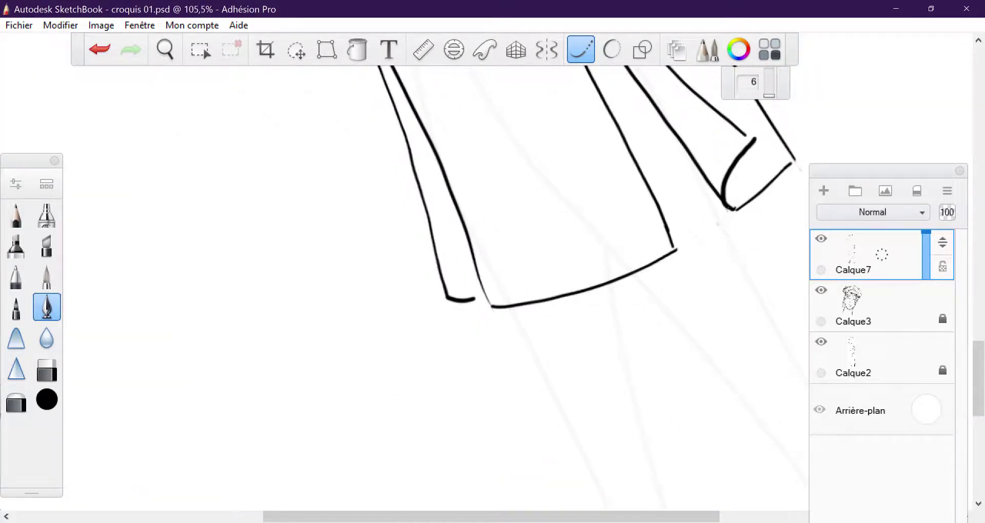
left_click_drag(727, 208, 717, 218)
mouse_move(492, 256)
left_mouse_down()
mouse_move(390, 287)
mouse_move(462, 308)
mouse_move(492, 287)
left_mouse_up()
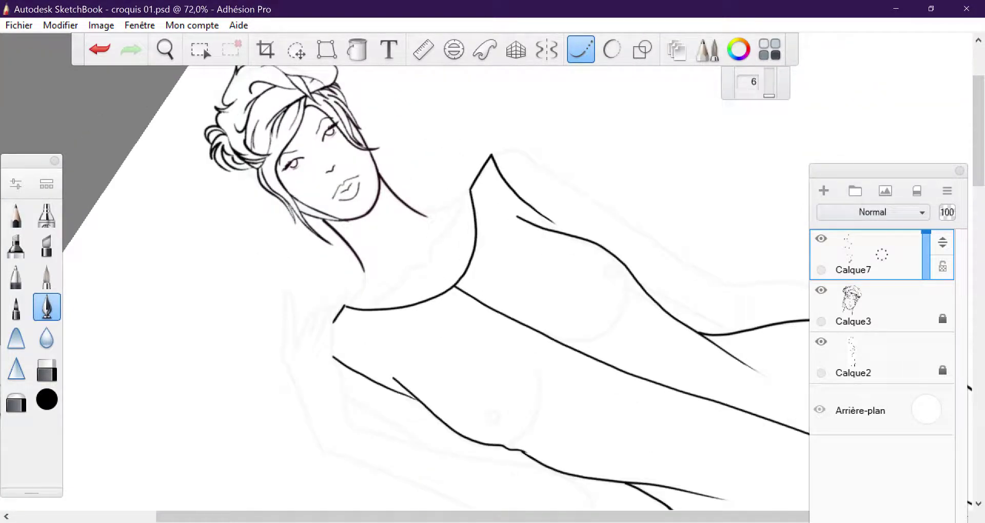
Ink a small rounded hook at the neckline where the collar meets the shoulder line
key("e")
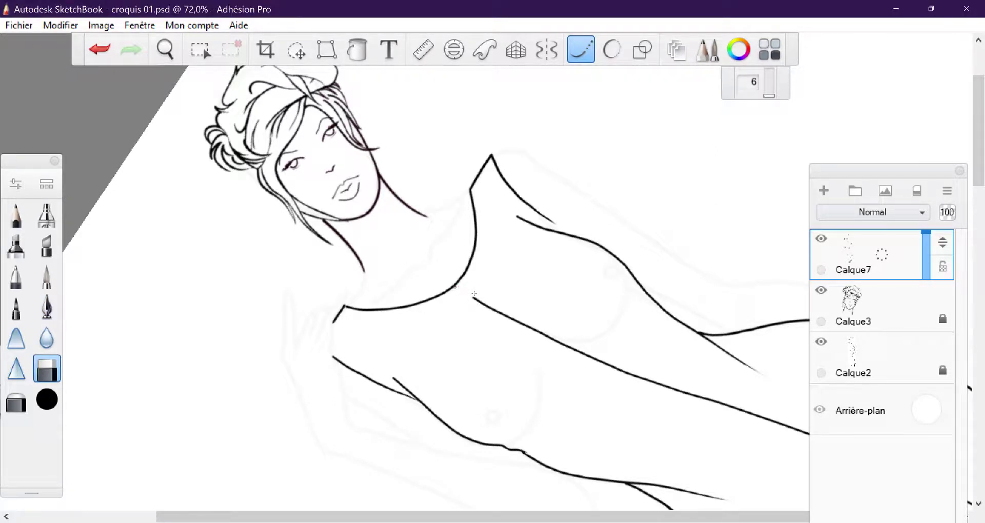
key("e")
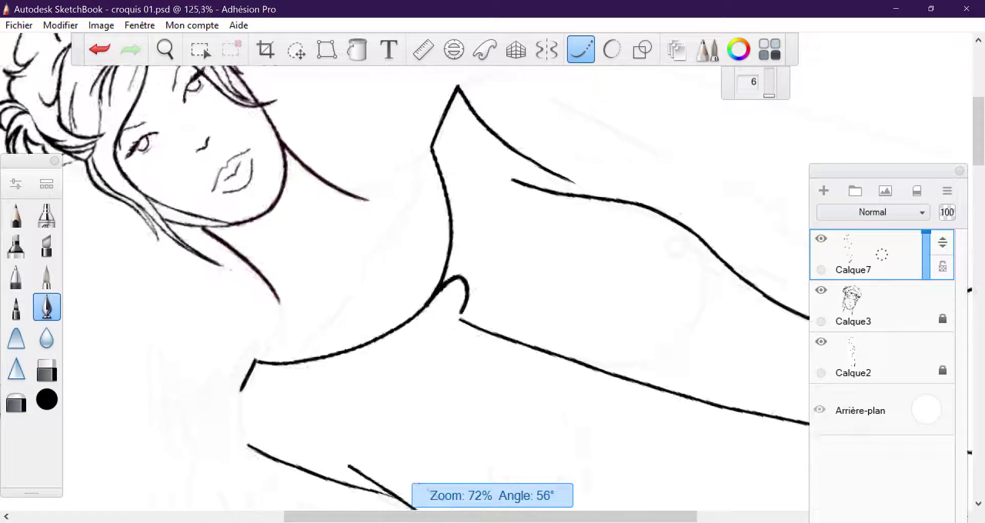
scroll(436, 256, "up", 3)
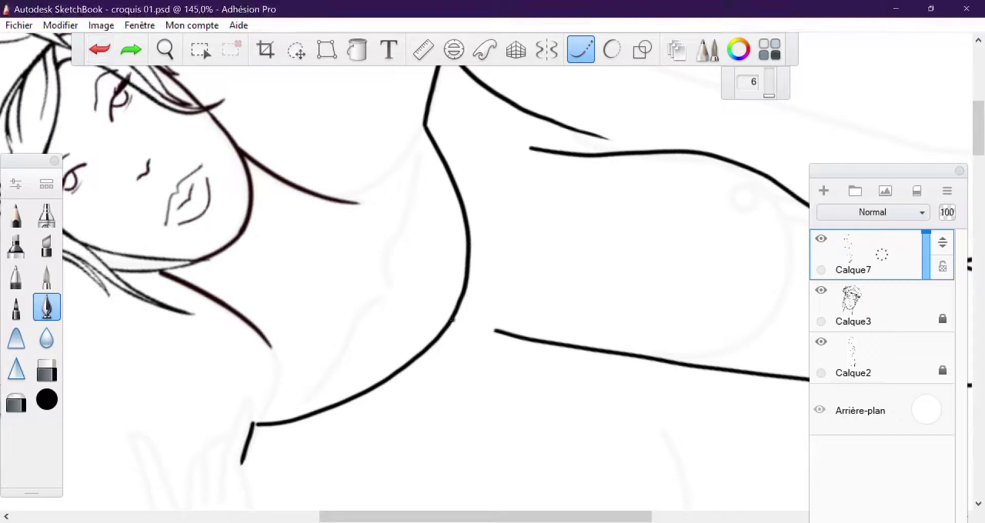
left_click_drag(451, 321, 495, 332)
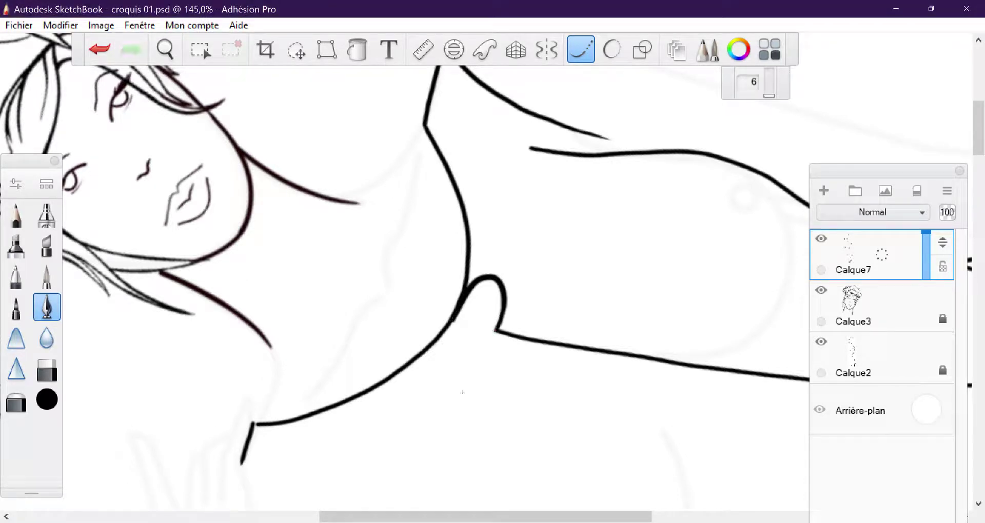
key("o")
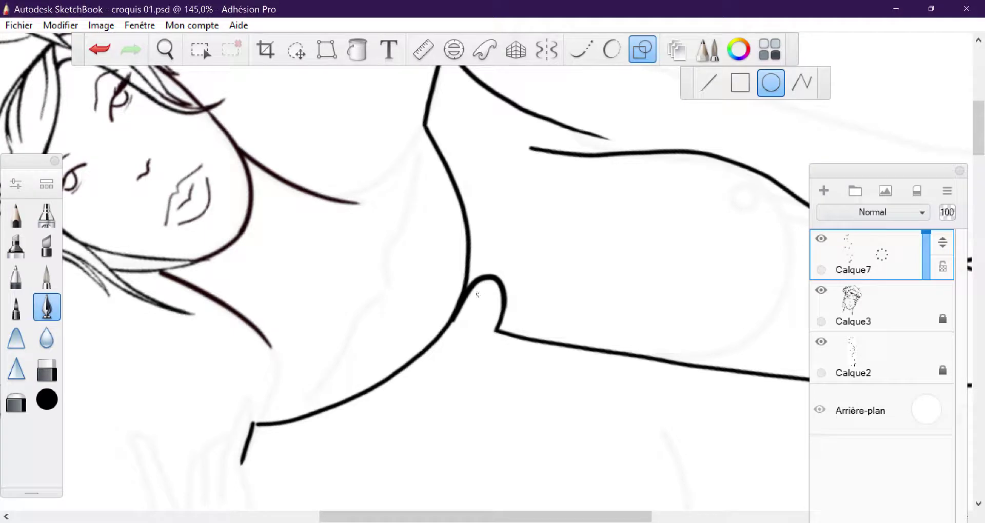
Place the ellipse guide over the neck curl and redraw the curve along it
left_click_drag(478, 295, 493, 311)
key("ctrl+z")
key("ctrl+z")
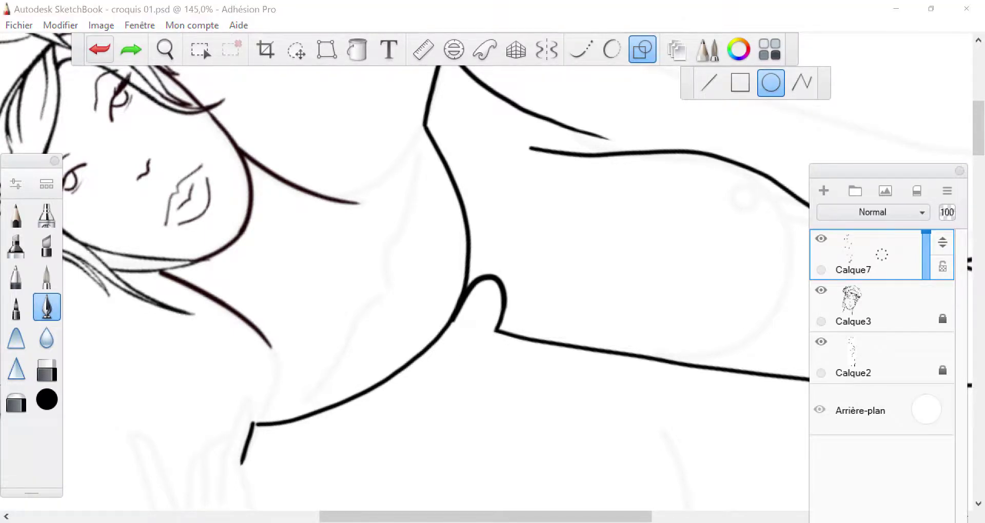
key("e")
left_click_drag(576, 226, 486, 299)
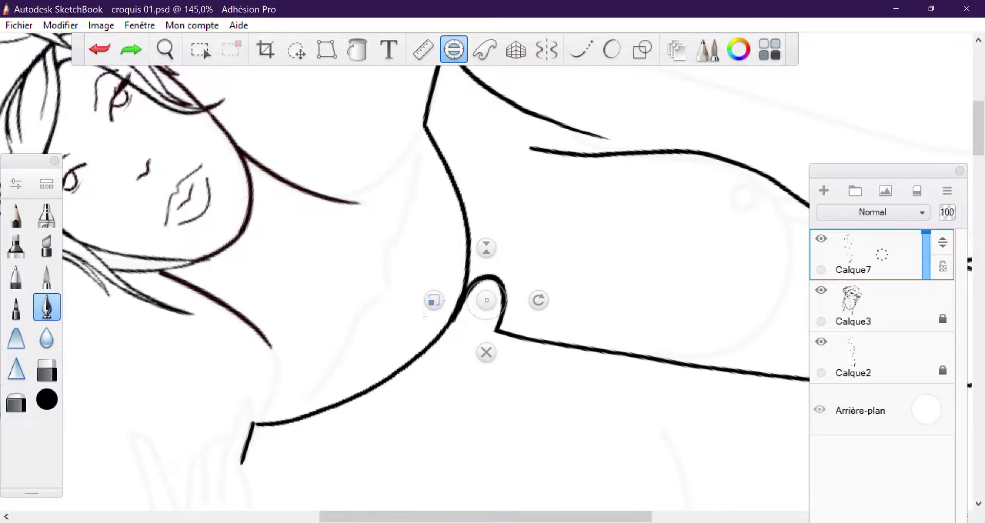
key("e")
left_click_drag(501, 286, 509, 284)
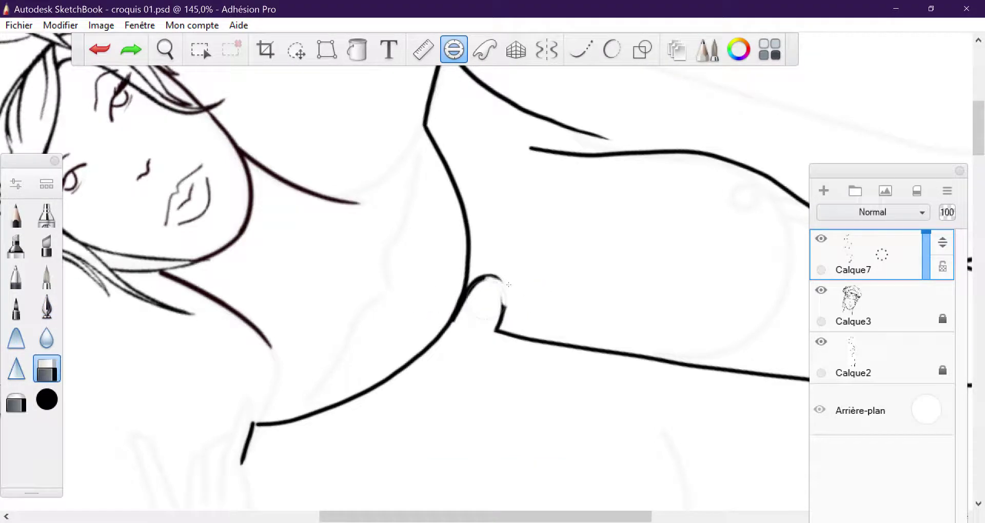
key("e")
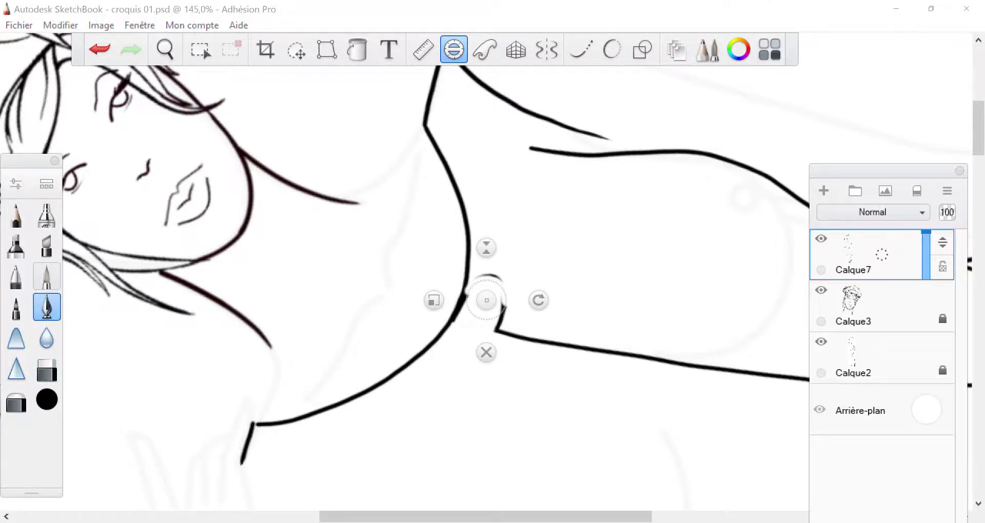
left_click_drag(484, 278, 462, 306)
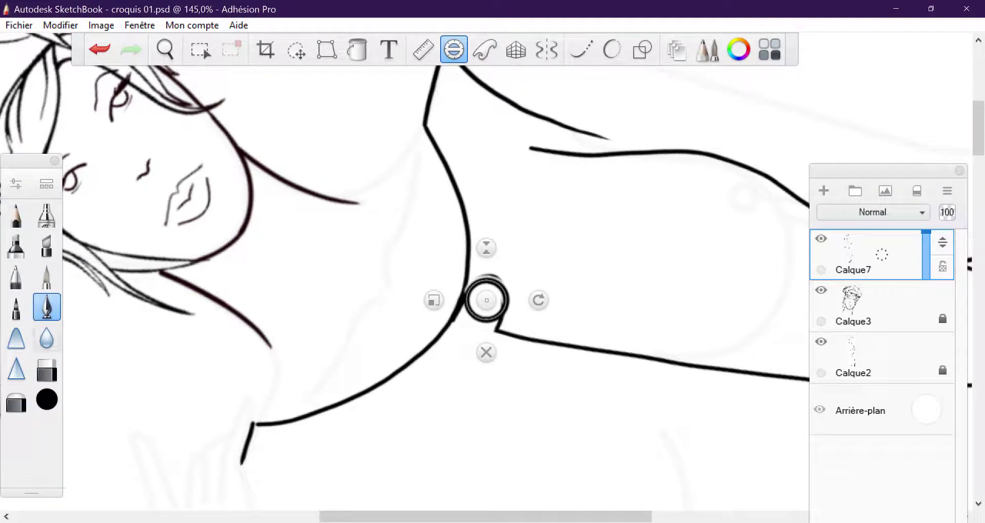
Erase part of the neck circle, undo it, then enlarge and nudge the ellipse guide right
left_click(47, 372)
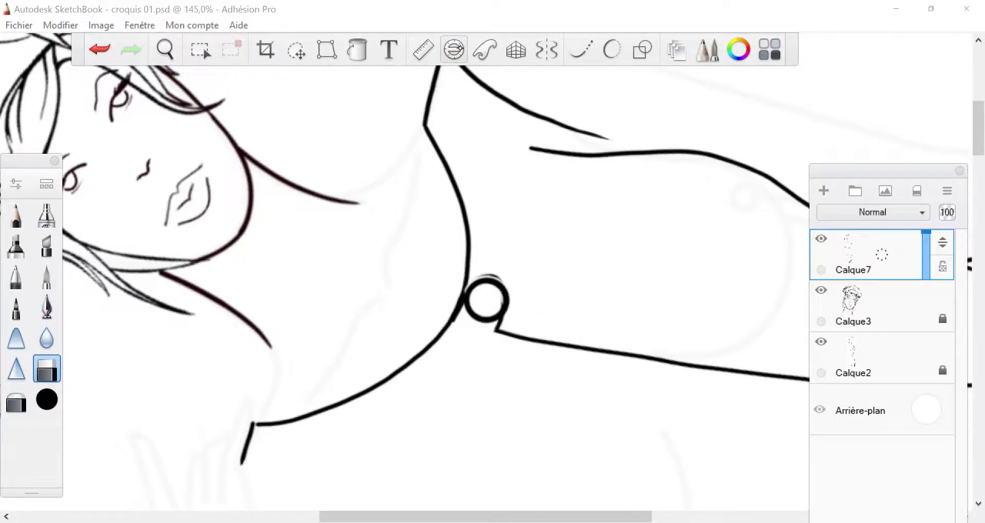
scroll(482, 285, "up", 4)
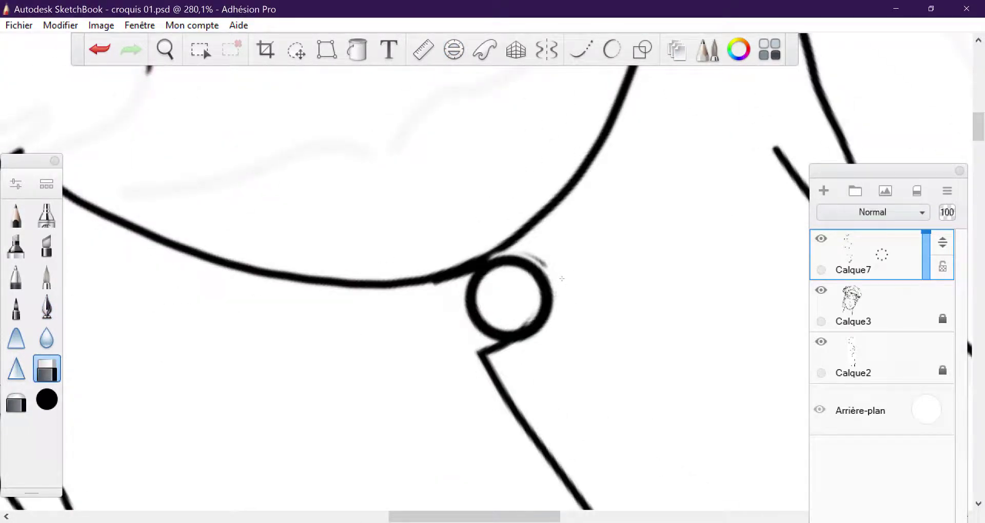
mouse_move(531, 323)
left_mouse_down()
mouse_move(493, 342)
mouse_move(470, 311)
mouse_move(480, 271)
mouse_move(521, 264)
left_mouse_up()
key("ctrl+z")
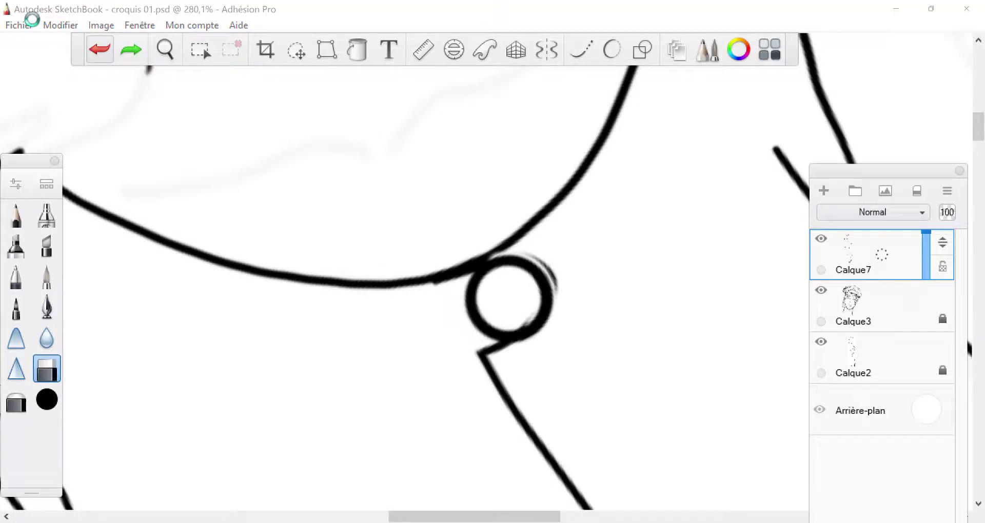
key("ctrl+z")
key("ctrl+z")
key("e")
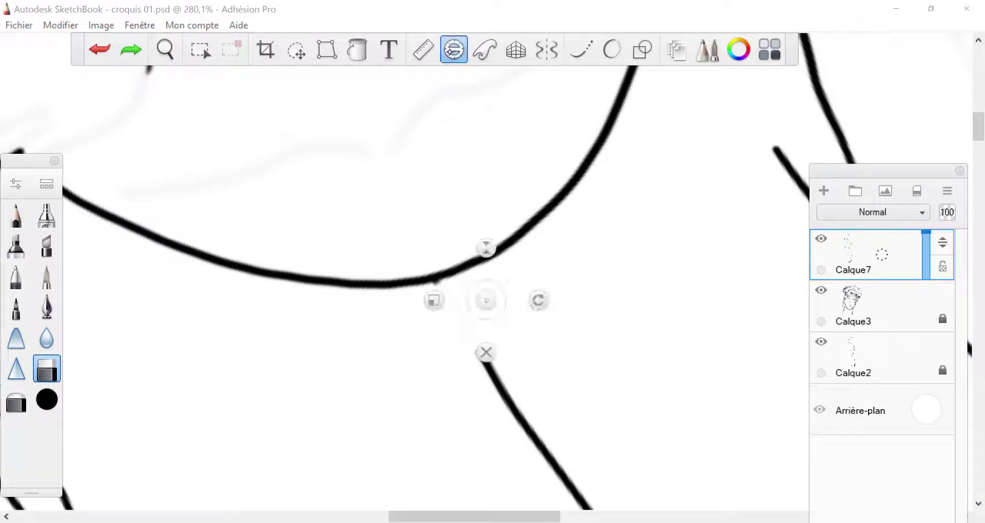
left_click_drag(434, 300, 416, 301)
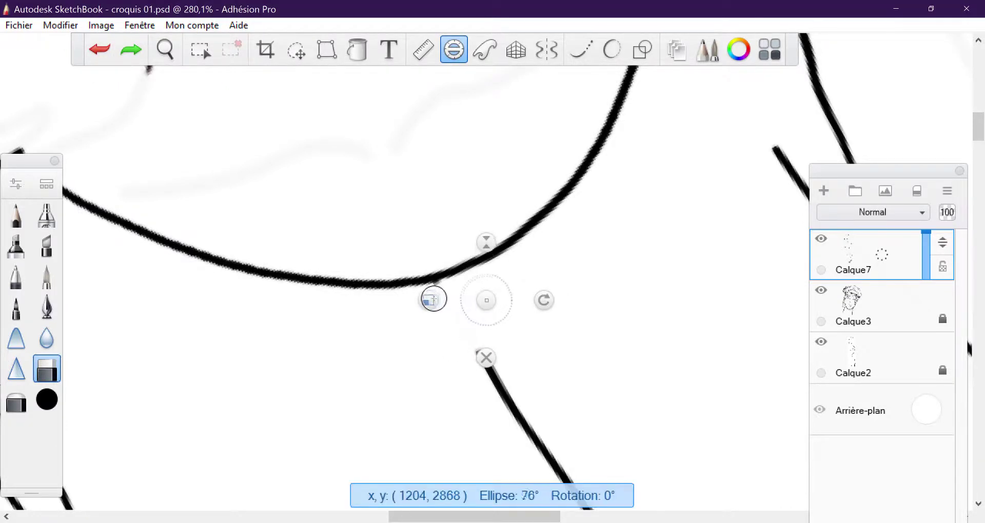
left_click_drag(486, 300, 493, 300)
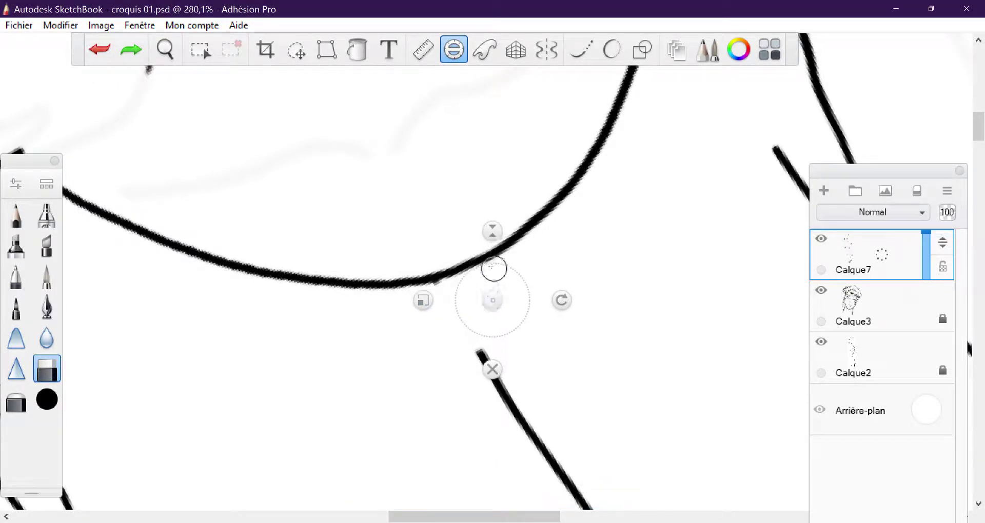
key("ctrl+z")
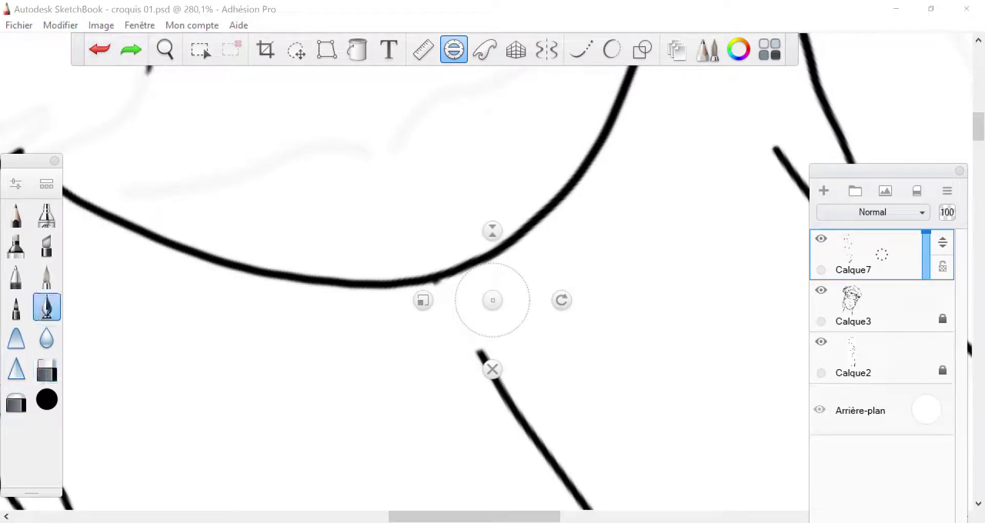
Draw an arc around the right of the guide, then put the guide away
mouse_move(472, 269)
left_mouse_down()
mouse_move(528, 301)
mouse_move(503, 337)
left_mouse_up()
left_click(491, 370)
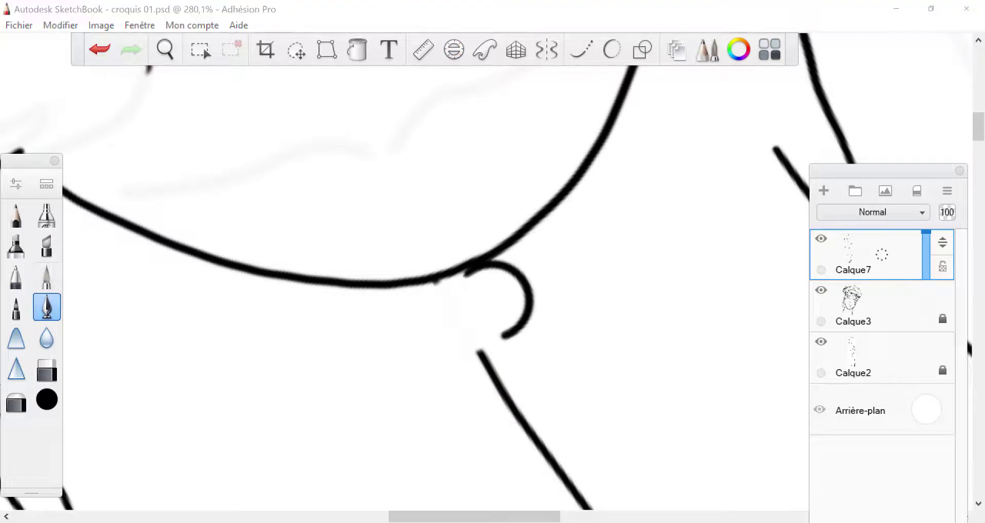
mouse_move(447, 283)
left_mouse_down()
mouse_move(474, 268)
mouse_move(387, 292)
left_mouse_up()
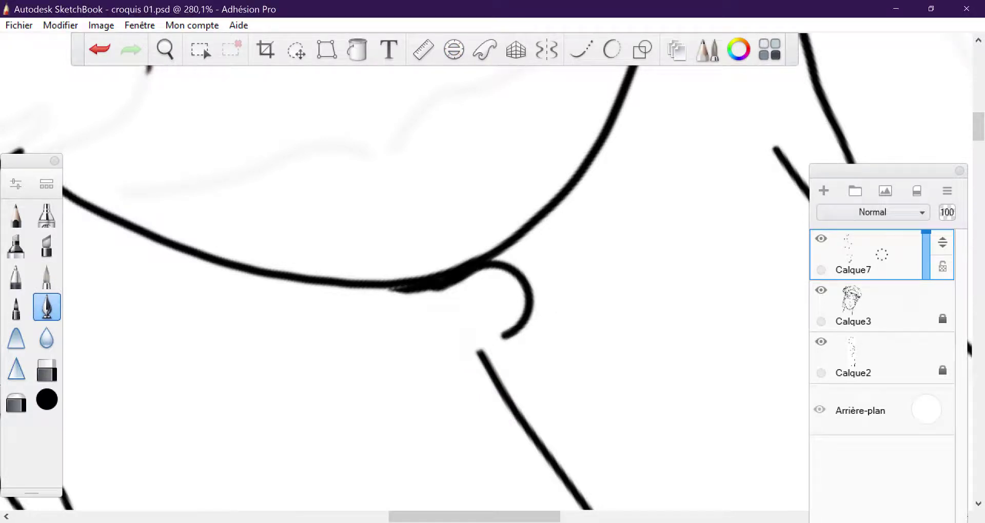
key("ctrl+z")
Join the arc's end down to the collar line and erase the stroke's jagged left edge
left_click_drag(534, 252, 533, 323)
key("ctrl+z")
left_click_drag(534, 262, 531, 323)
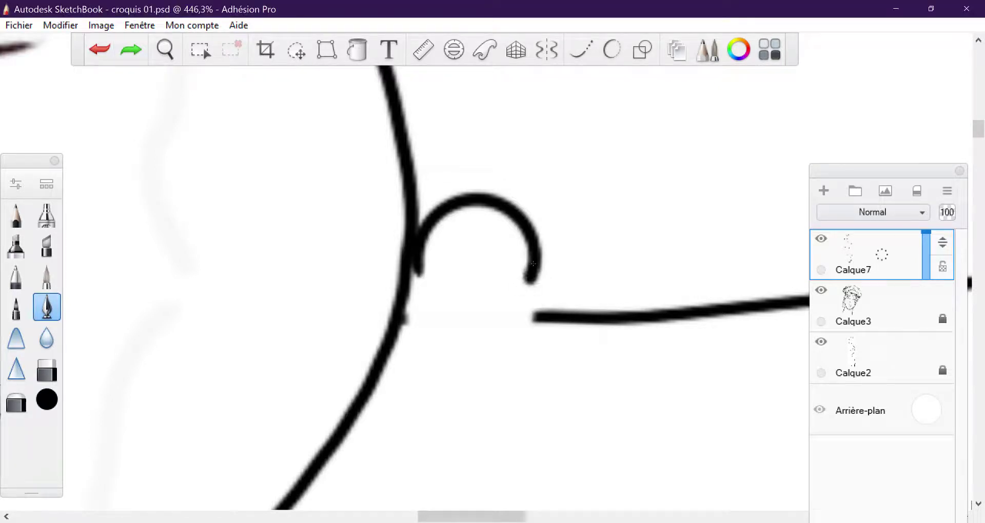
key("ctrl+z")
left_click_drag(533, 265, 530, 323)
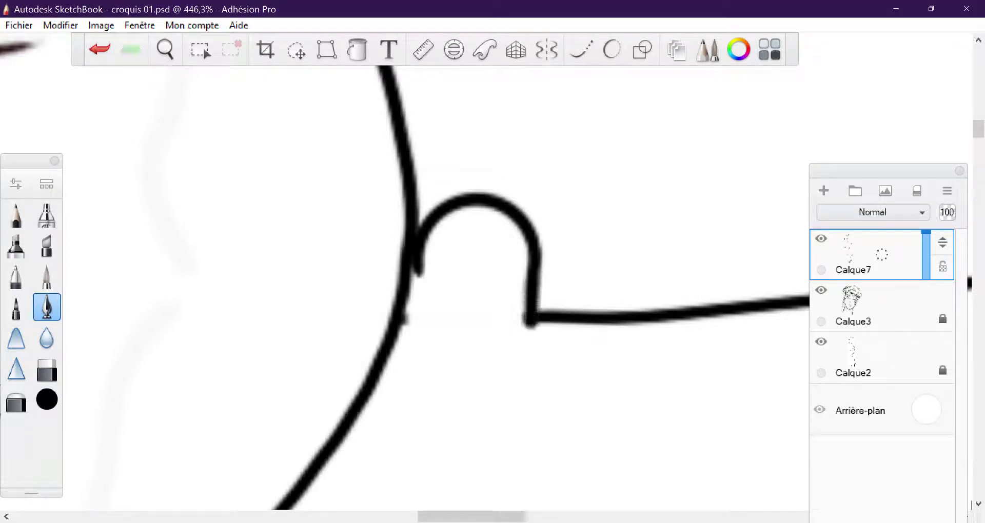
key("ctrl+z")
key("ctrl+z")
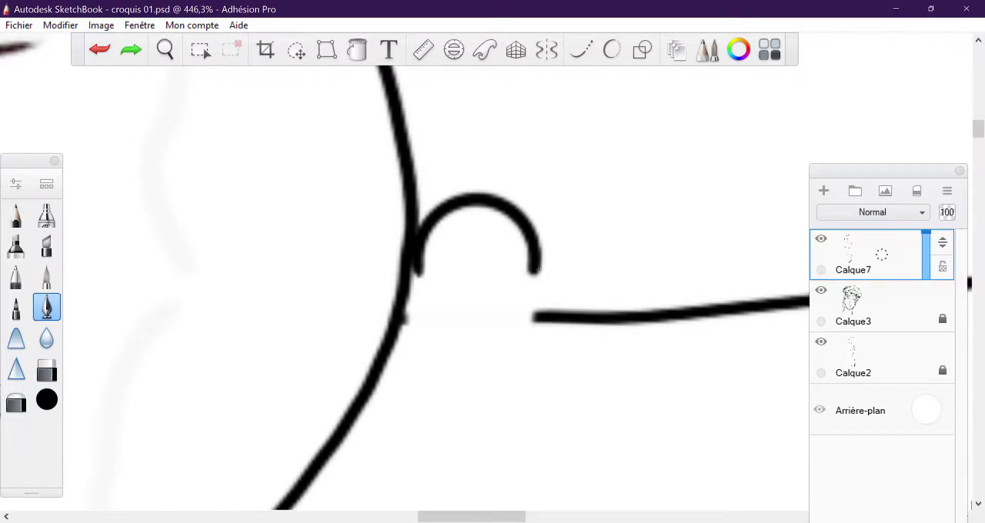
key("ctrl+y")
left_click_drag(537, 267, 533, 313)
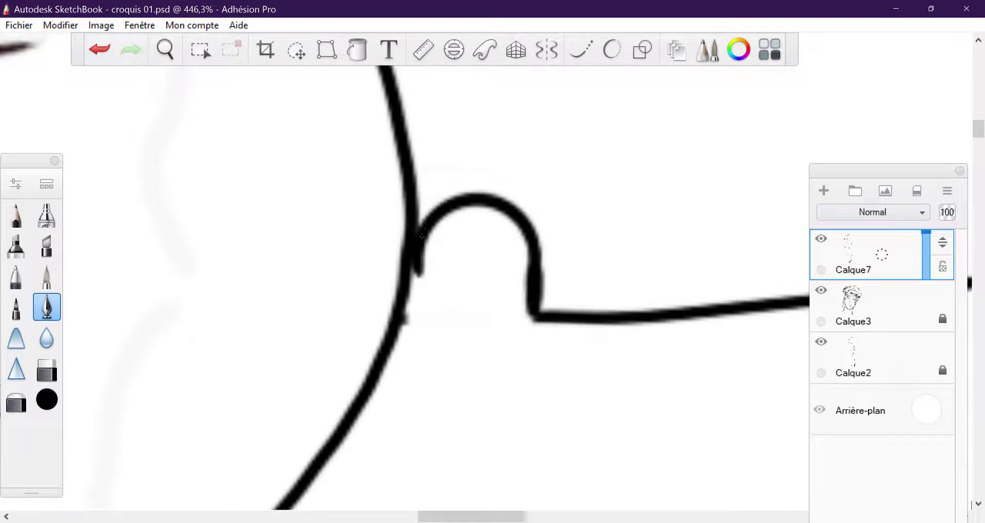
key("e")
left_click_drag(422, 241, 399, 349)
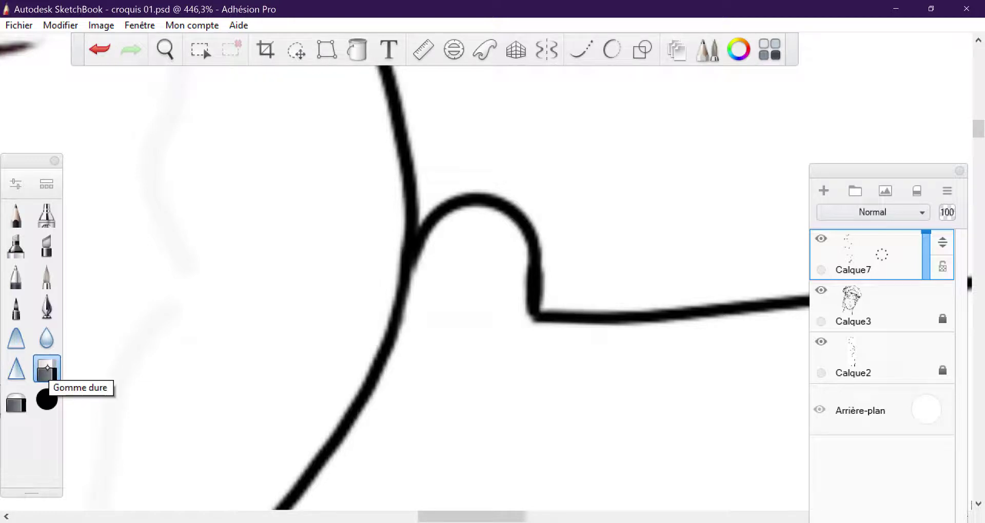
On a new layer, draw a thick black button ring and move it into the neckline curl
left_click(823, 190)
left_click(642, 49)
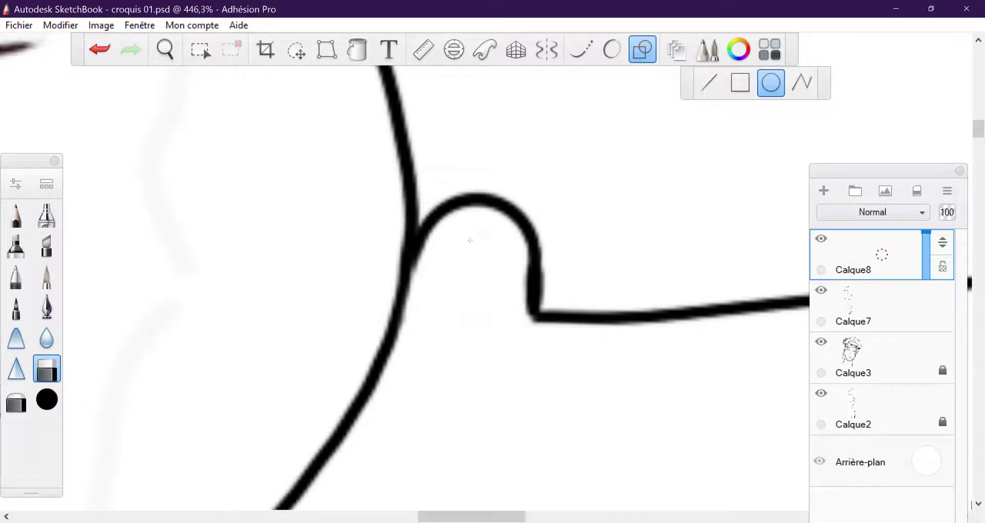
left_click_drag(491, 239, 493, 239)
key("e")
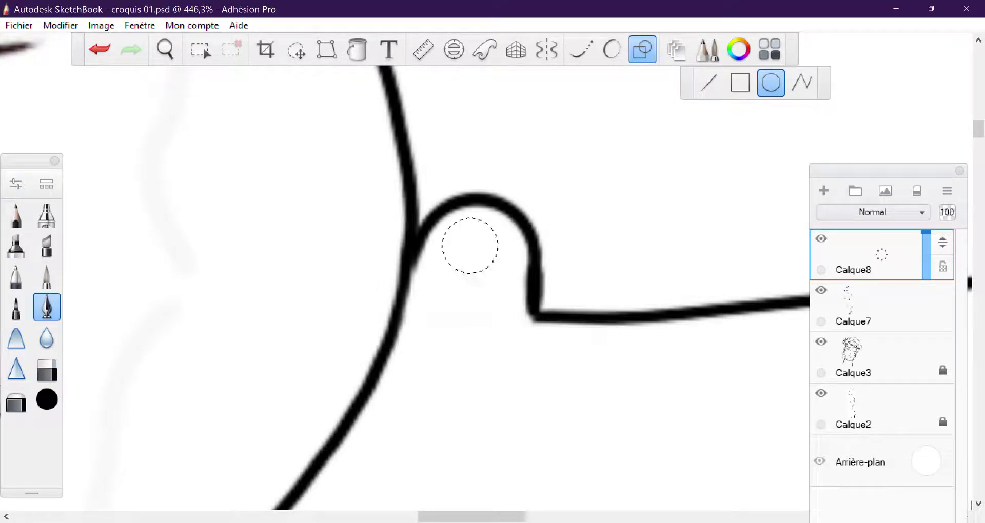
left_click_drag(472, 248, 490, 256)
left_click(306, 49)
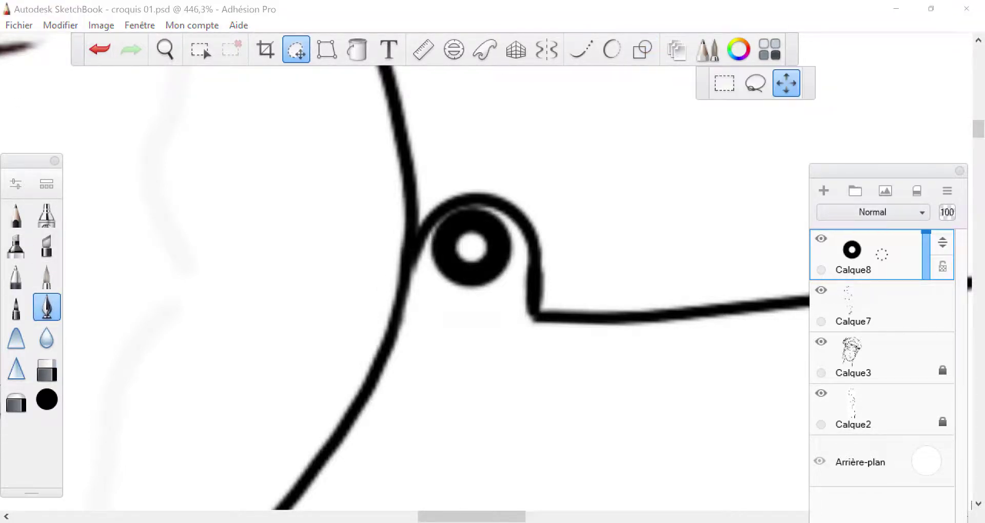
left_click_drag(521, 224, 494, 289)
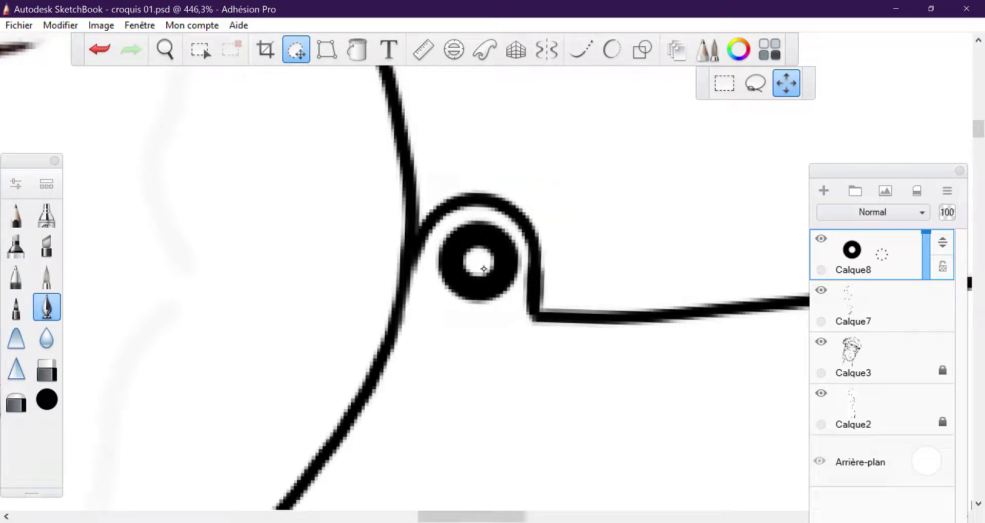
key("Escape")
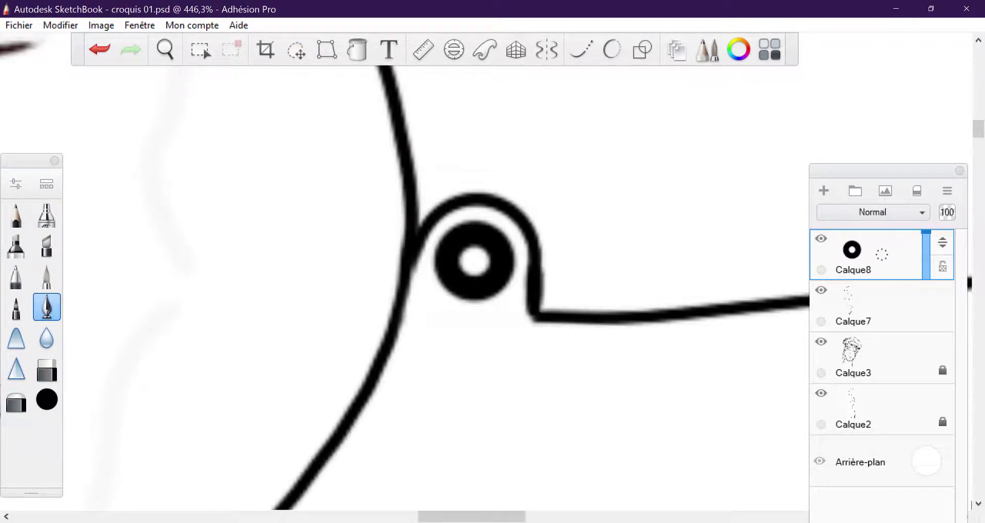
scroll(461, 267, "down", 3)
Fit the page, then flip, shrink, rotate and position the French curve guide over the bust
scroll(462, 267, "down", 3)
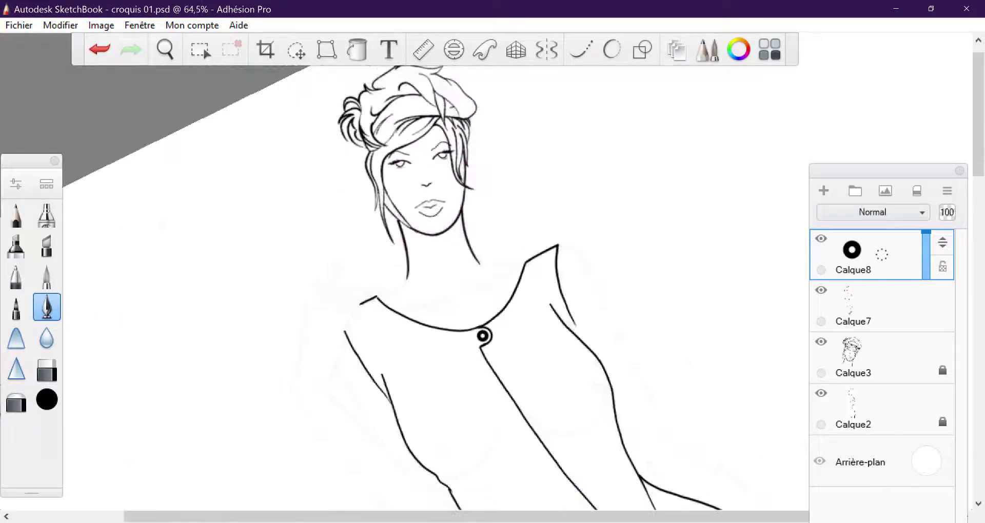
scroll(462, 267, "down", 3)
key("Home")
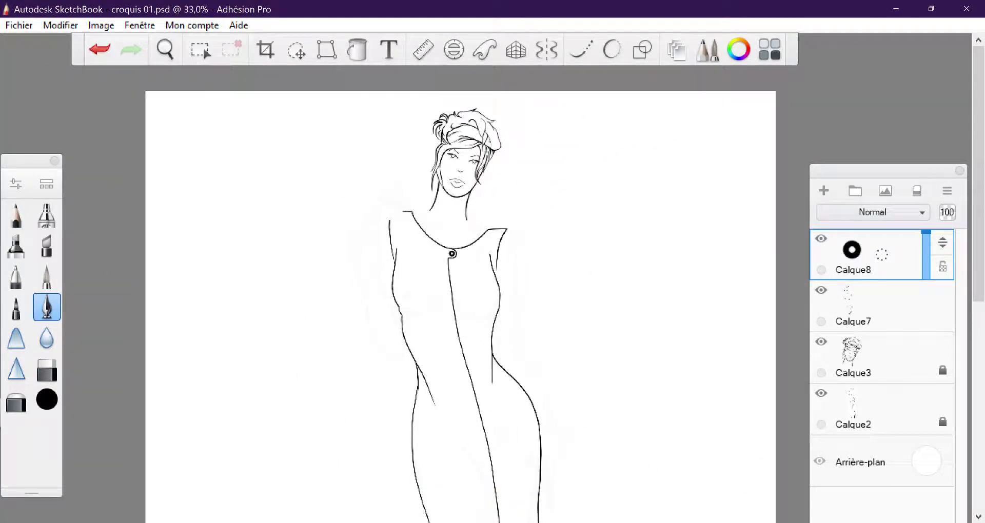
scroll(493, 277, "up", 2)
scroll(492, 277, "up", 1)
scroll(492, 277, "up", 1)
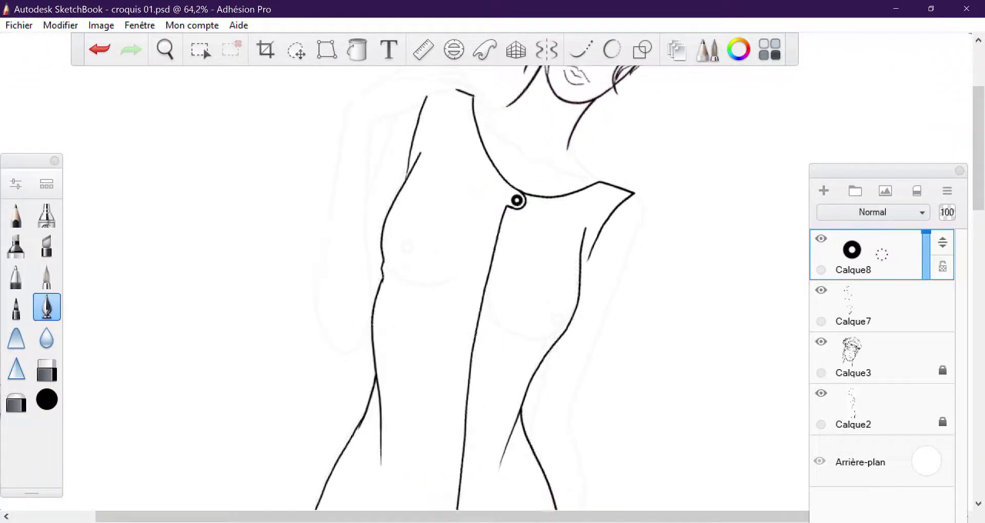
left_click(473, 51)
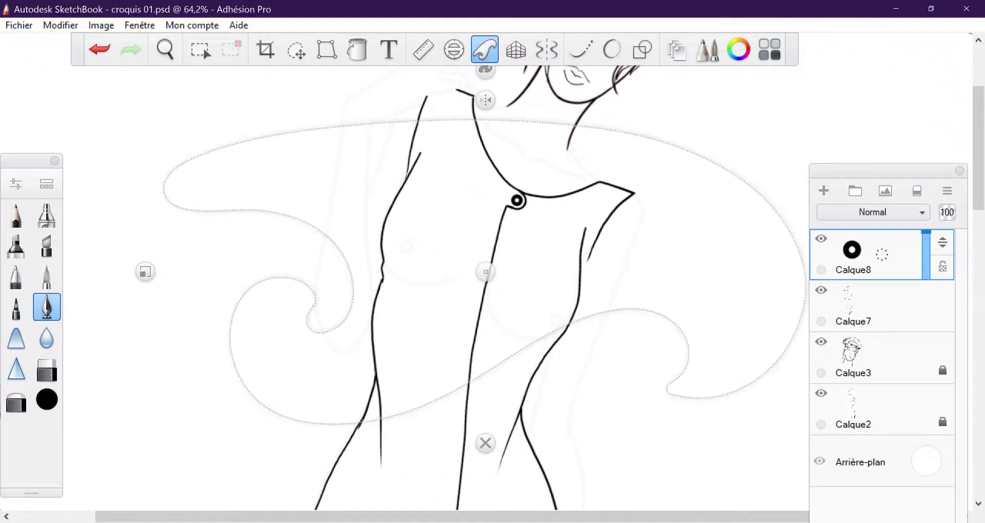
left_click(486, 100)
left_click_drag(485, 272, 462, 348)
left_click_drag(122, 349, 303, 347)
left_click_drag(622, 347, 592, 257)
left_click_drag(462, 349, 414, 280)
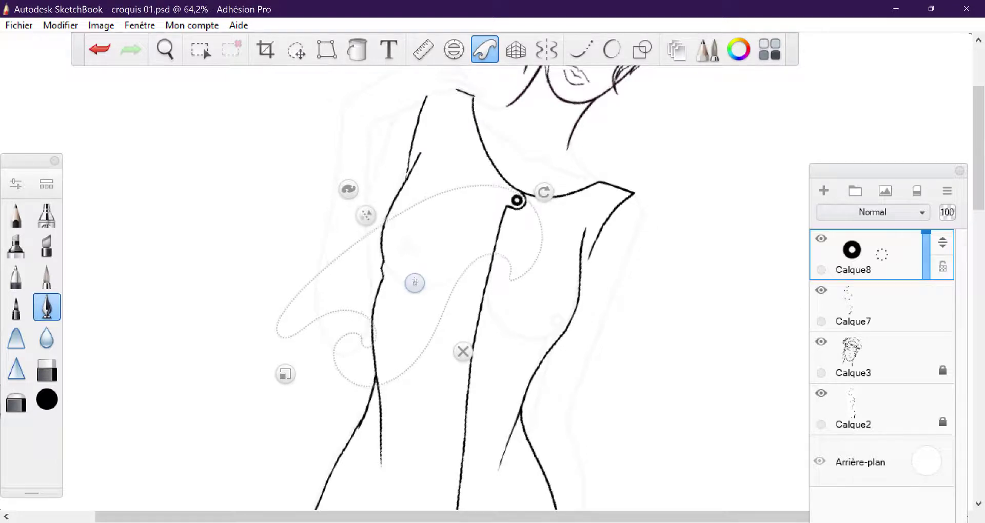
Trace a chest seam along the guide, then redo it as a short seam from the button
left_click_drag(518, 194, 389, 219)
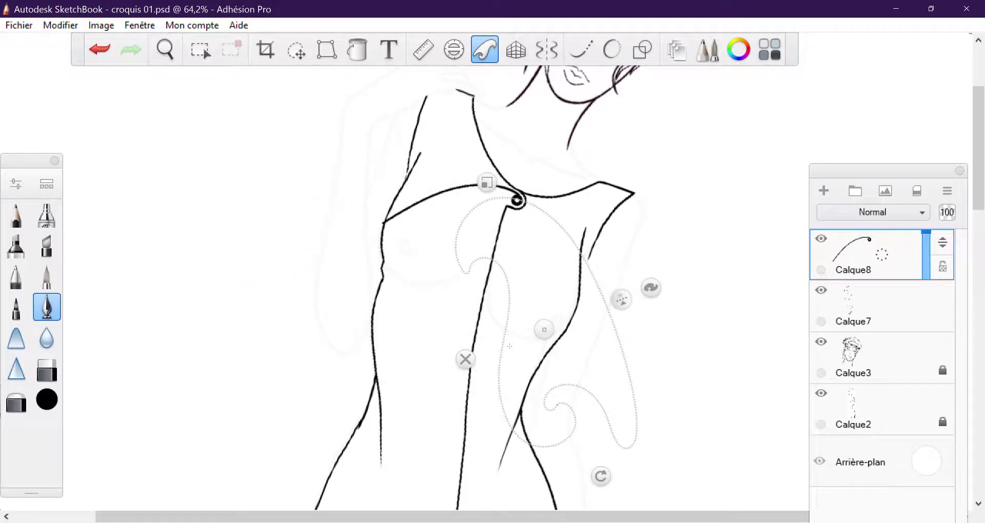
key("ctrl+z")
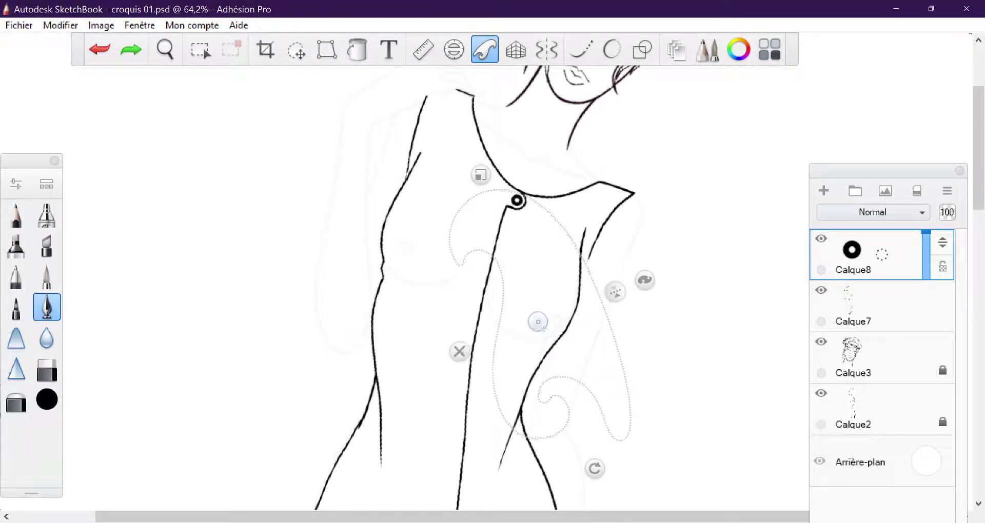
left_click_drag(521, 196, 575, 246)
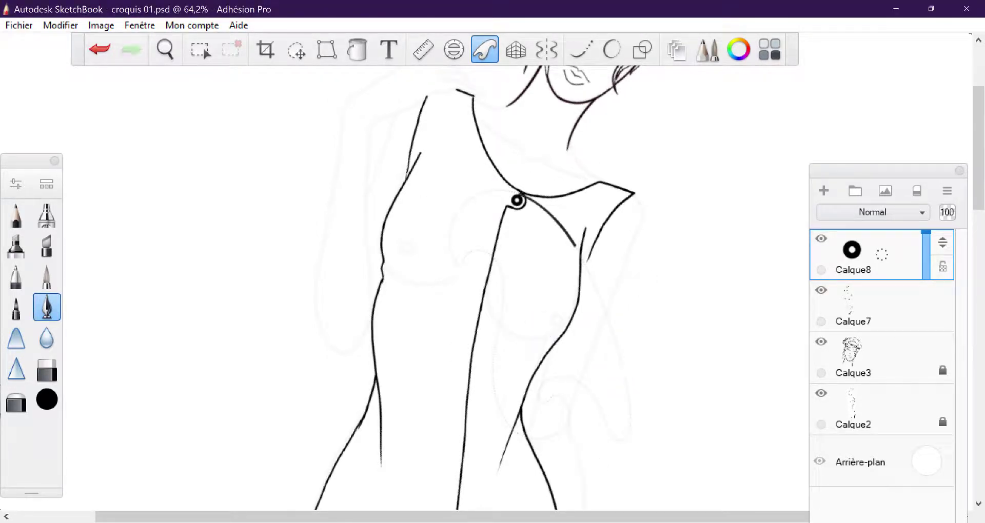
Reposition the French curve and trace a seam from the button to the bodice's right side
left_click(99, 49)
scroll(513, 287, "up", 5)
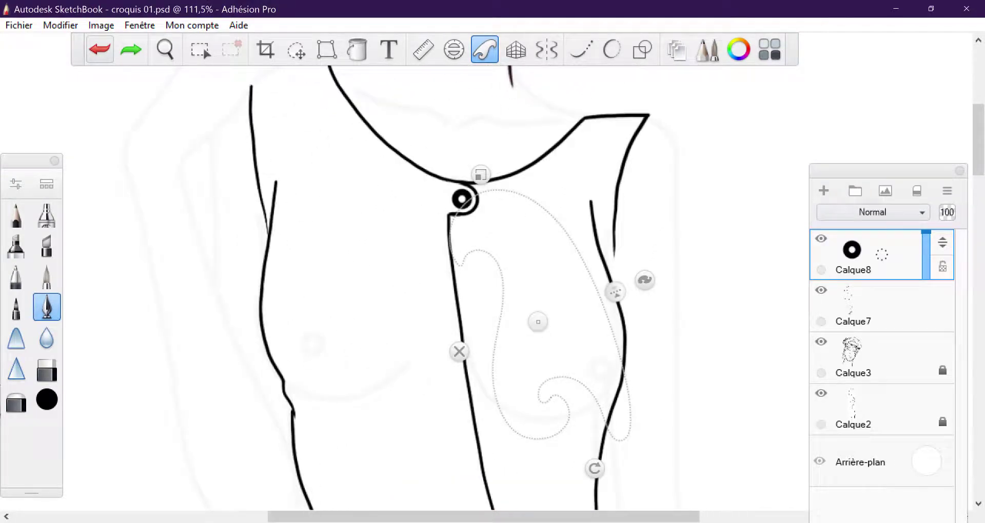
left_click_drag(609, 462, 646, 409)
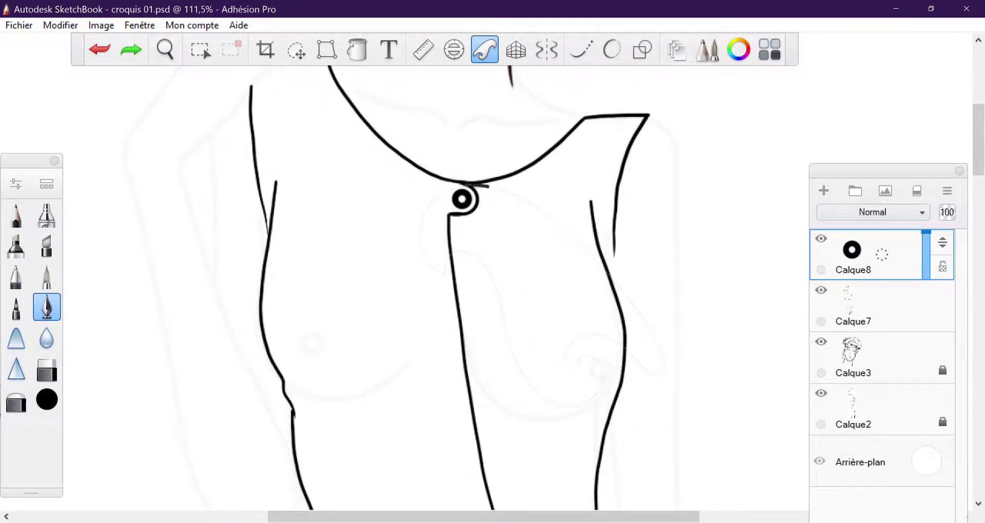
left_click_drag(467, 183, 603, 267)
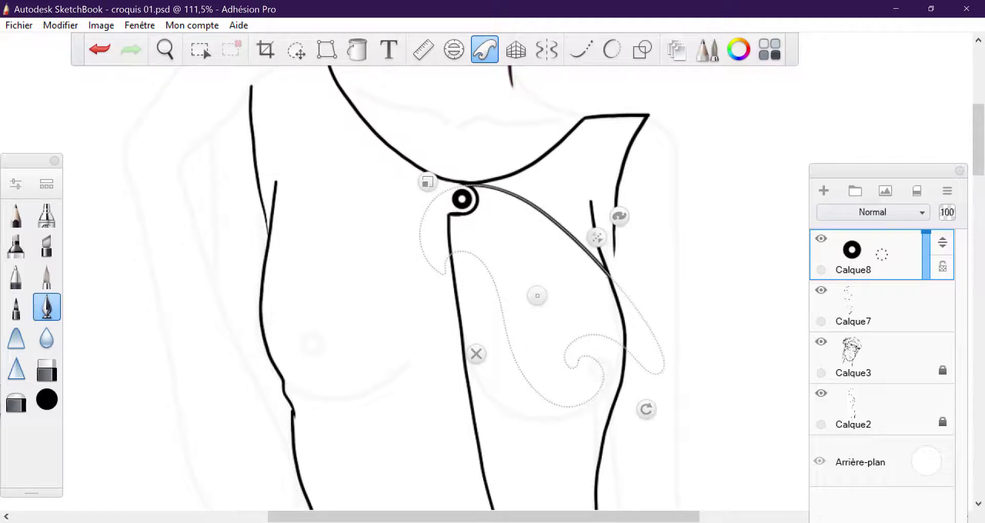
Rotate the guide over the left bust, trace the left seam, then put the guide away
mouse_move(648, 406)
left_mouse_down()
mouse_move(403, 373)
mouse_move(539, 290)
left_mouse_up()
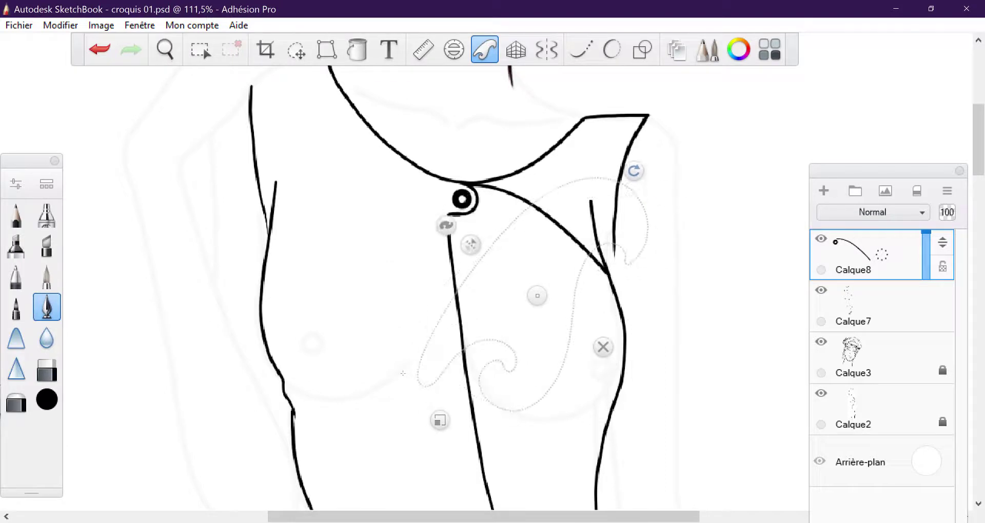
left_click_drag(405, 288, 366, 295)
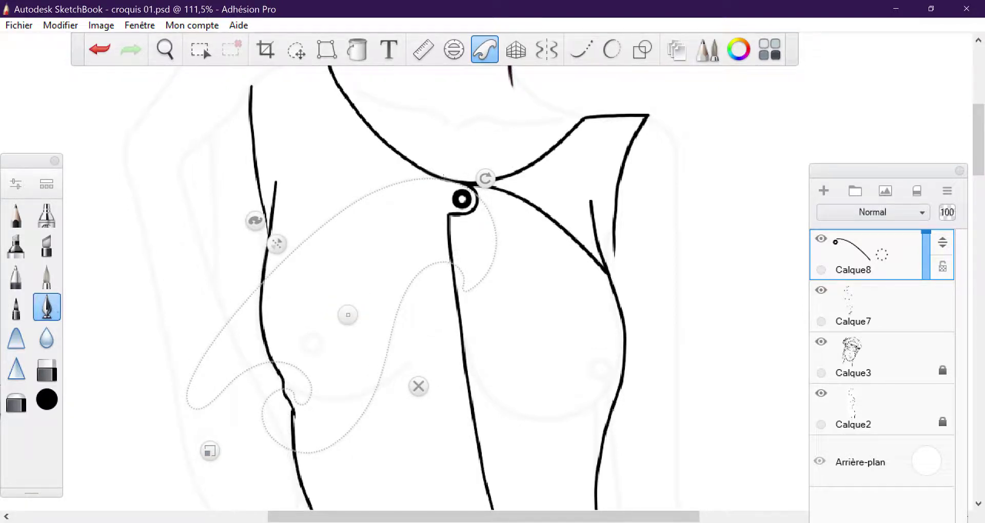
mouse_move(454, 182)
left_mouse_down()
mouse_move(367, 191)
mouse_move(257, 290)
left_mouse_up()
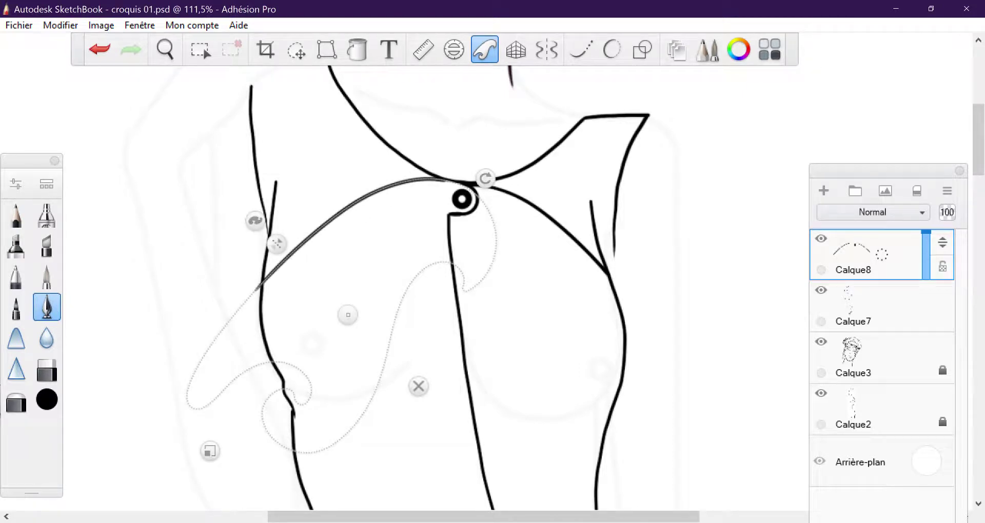
left_click(418, 387)
key("e")
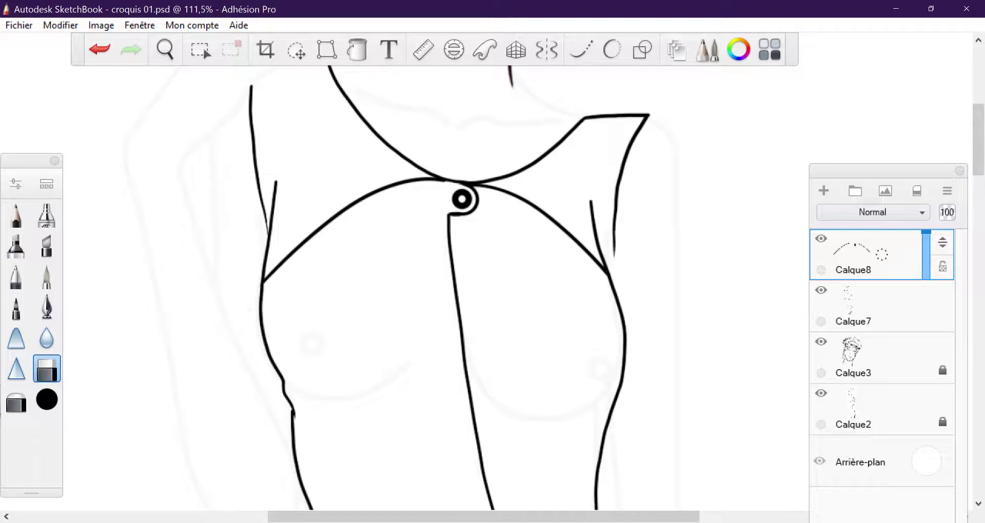
left_click_drag(717, 142, 960, 408)
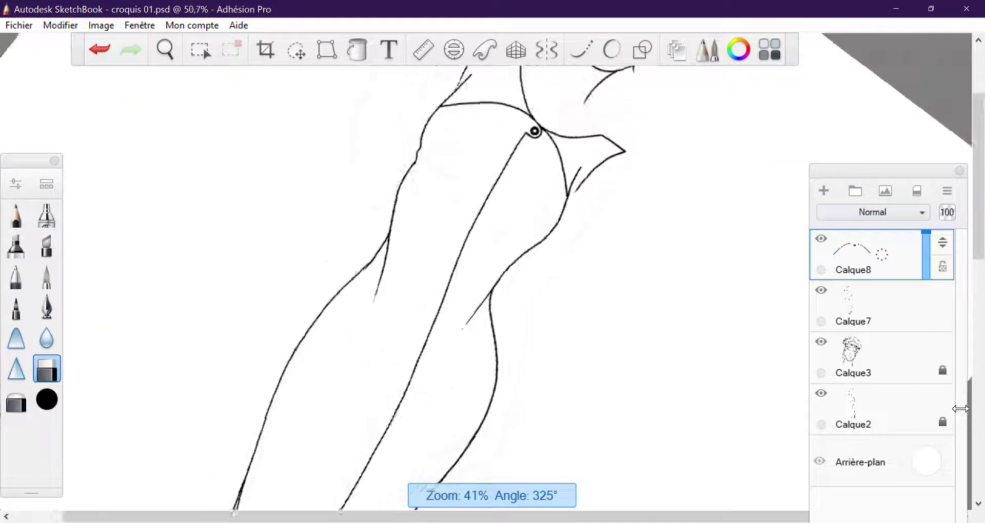
Ink a smoothed curve seam down the dress's left side, undoing the extra stroke
key("e")
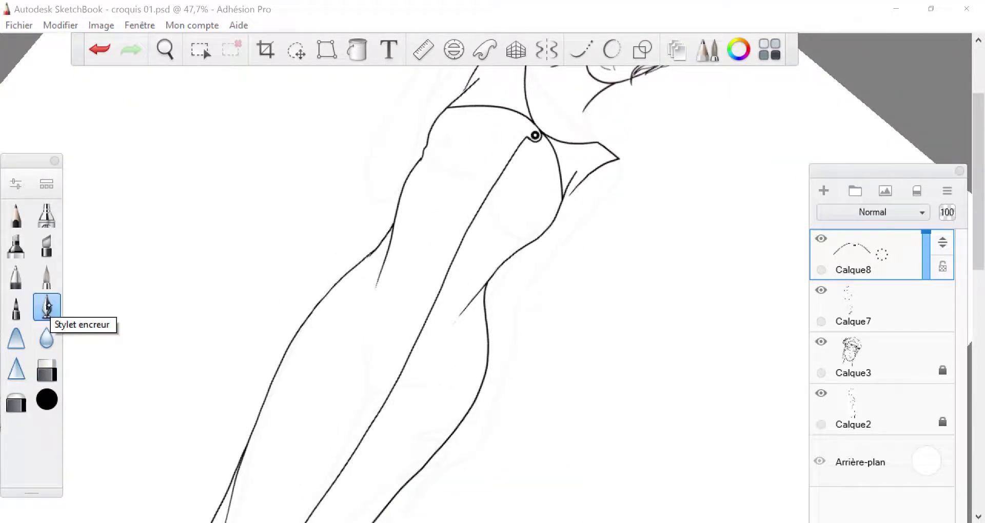
left_click(580, 49)
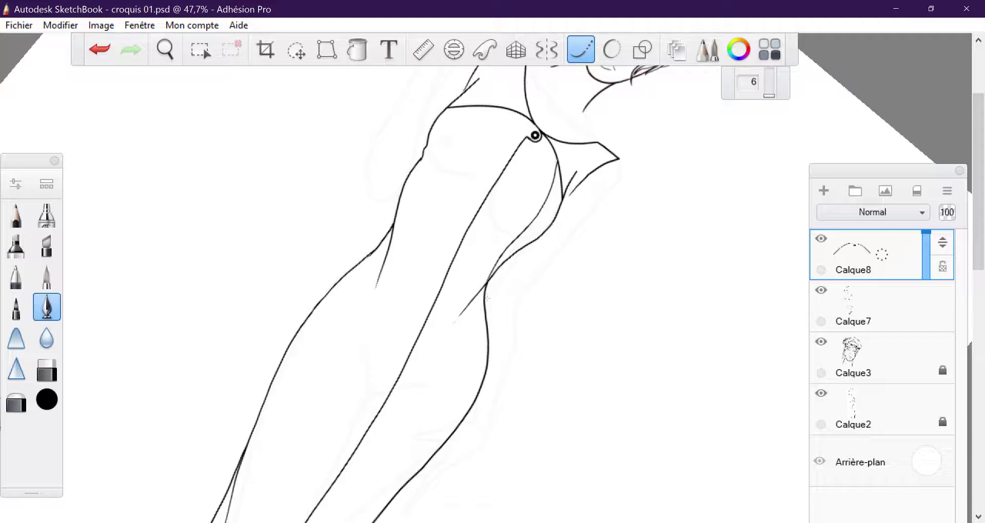
left_click_drag(487, 106, 388, 261)
left_click_drag(535, 135, 462, 206)
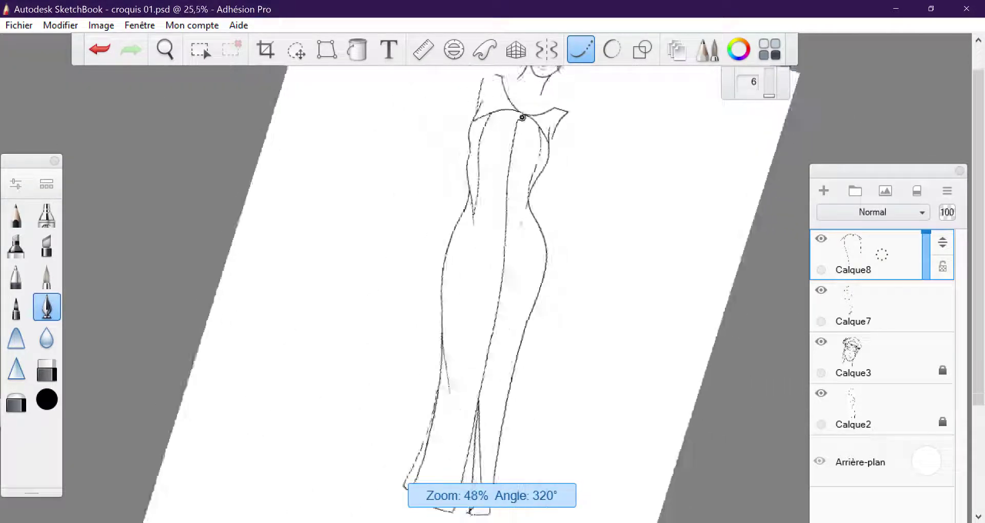
mouse_move(343, 145)
left_mouse_down()
mouse_move(245, 248)
mouse_move(184, 339)
left_mouse_up()
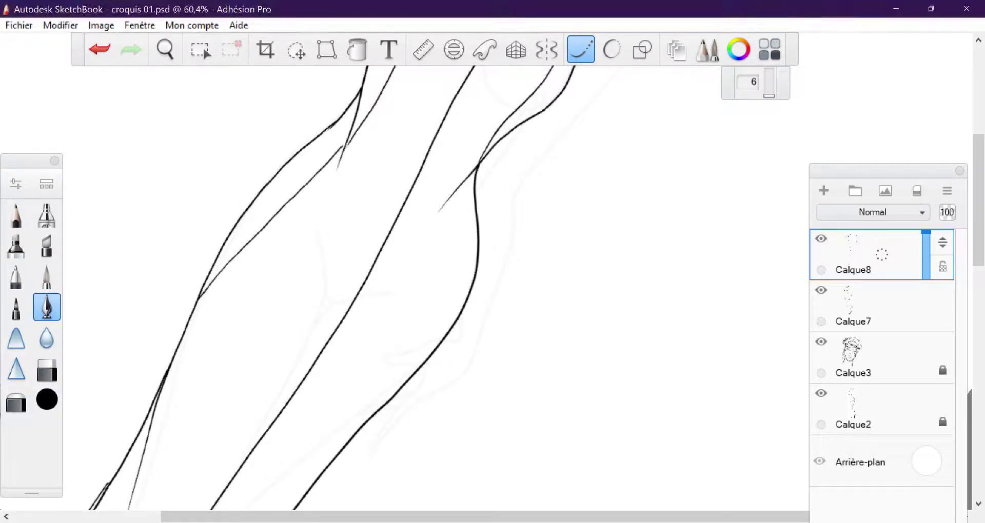
left_click(100, 49)
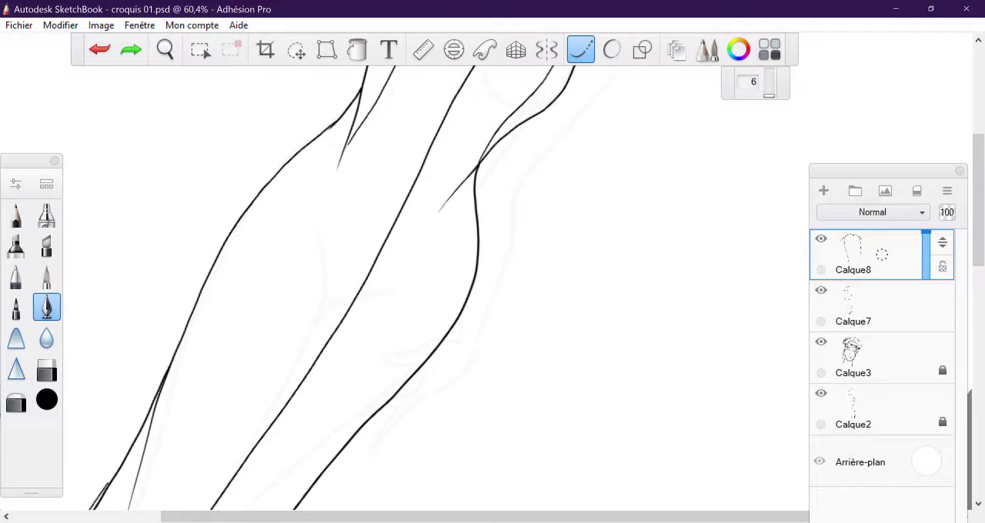
Place a larger French curve on the dress and try a long curved stroke, then undo it
left_click(485, 49)
left_click(252, 222)
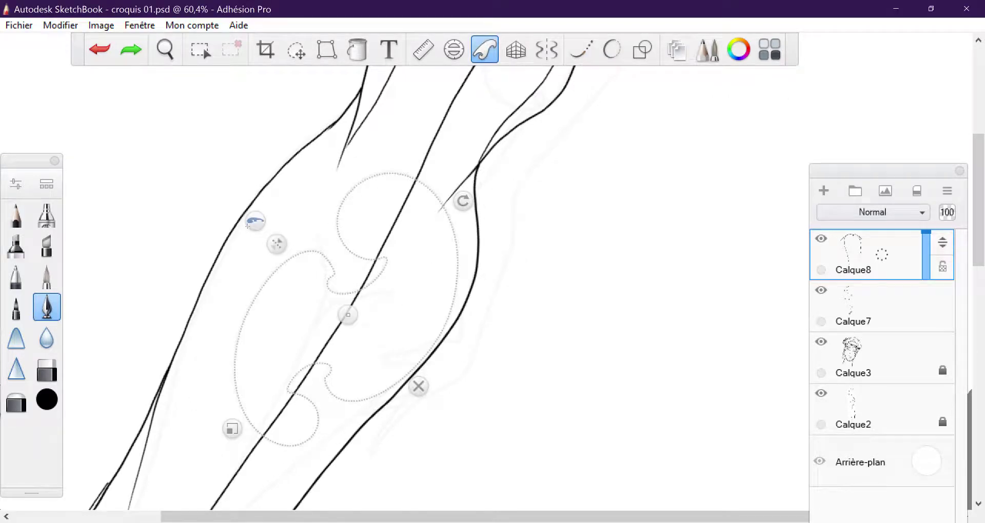
left_click(252, 222)
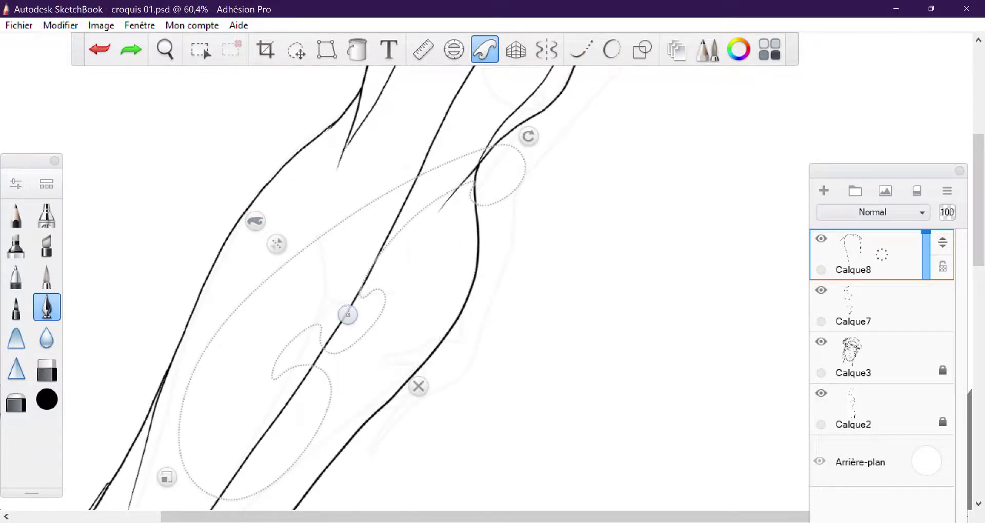
mouse_move(348, 315)
left_mouse_down()
mouse_move(341, 257)
mouse_move(356, 232)
left_mouse_up()
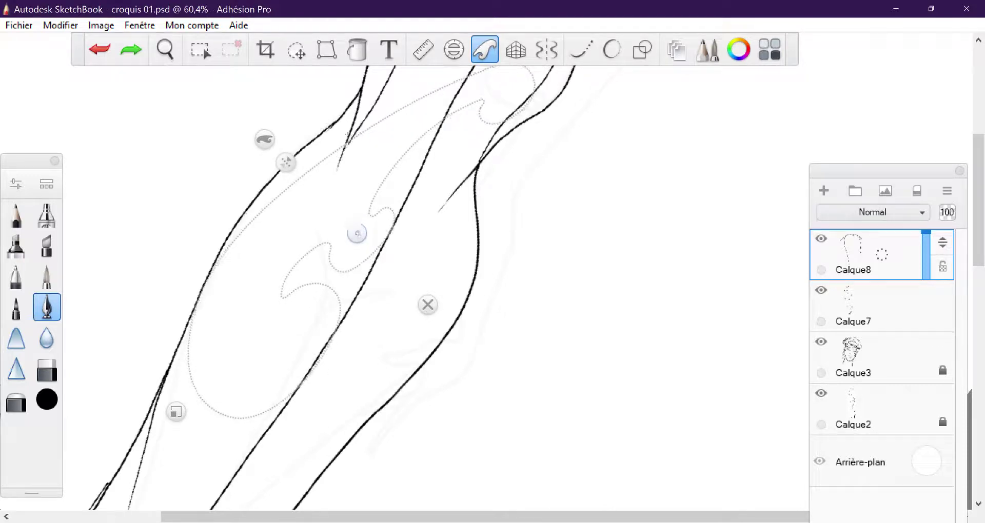
left_click(427, 304)
mouse_move(344, 146)
left_mouse_down()
mouse_move(243, 231)
mouse_move(199, 299)
left_mouse_up()
key("ctrl+z")
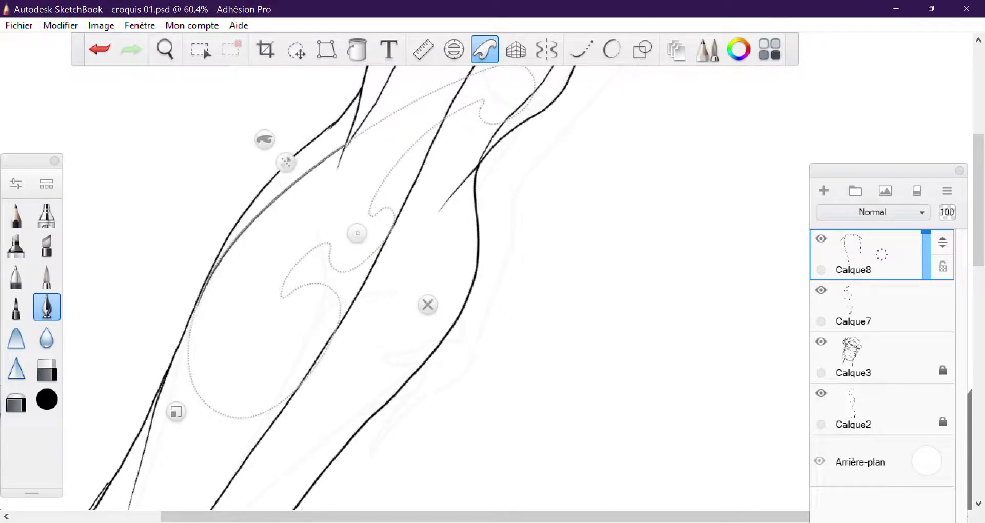
key("ctrl+y")
key("ctrl+z")
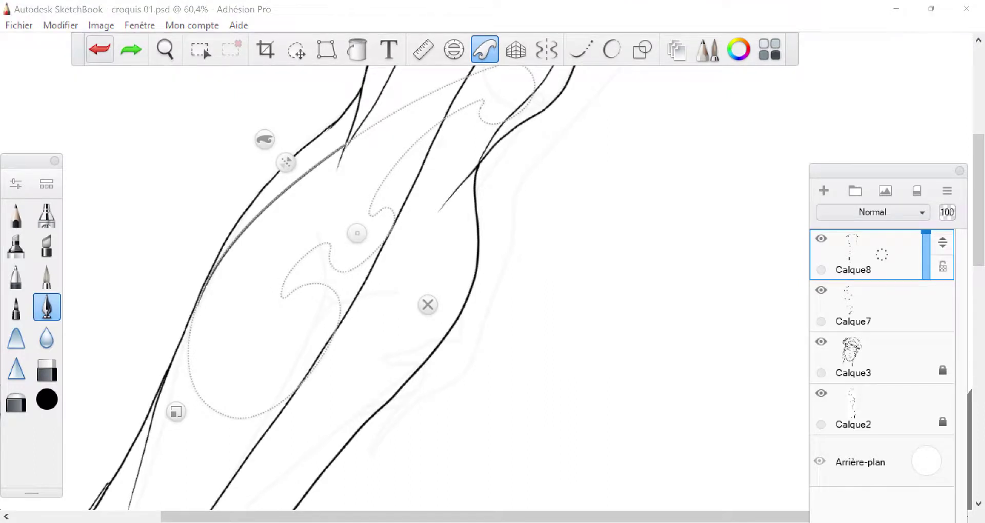
key("ctrl+z")
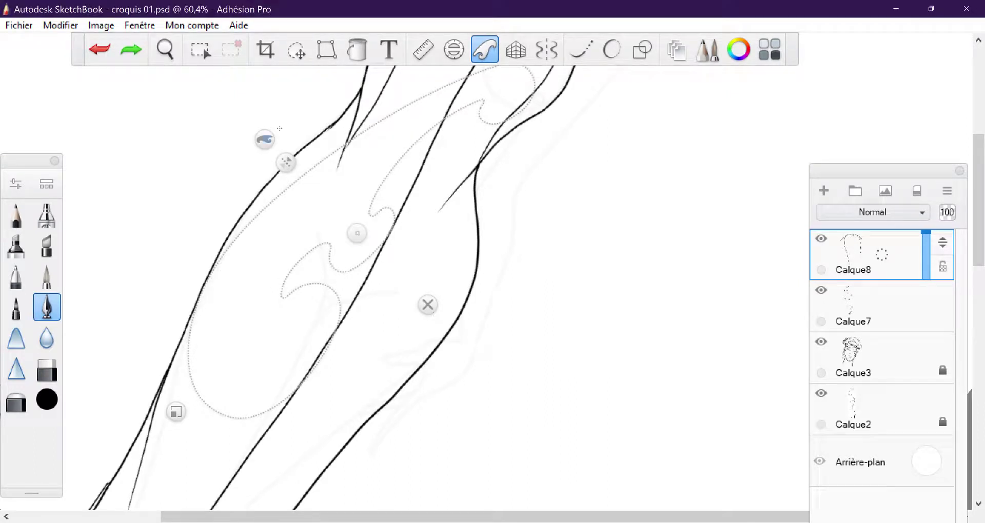
Rotate the French curve and ink a curved line along the dress side
left_click_drag(517, 173, 518, 173)
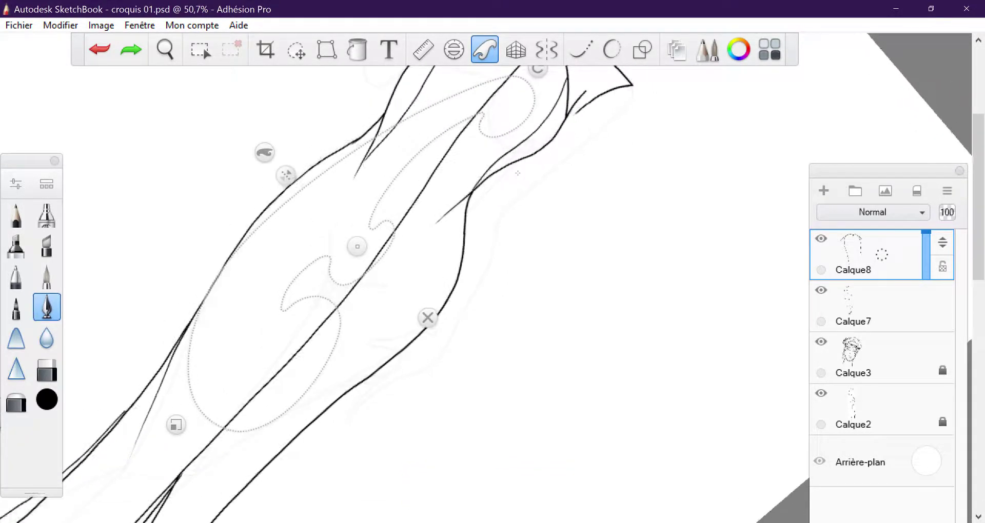
left_click_drag(517, 173, 525, 192)
left_click_drag(545, 73, 576, 111)
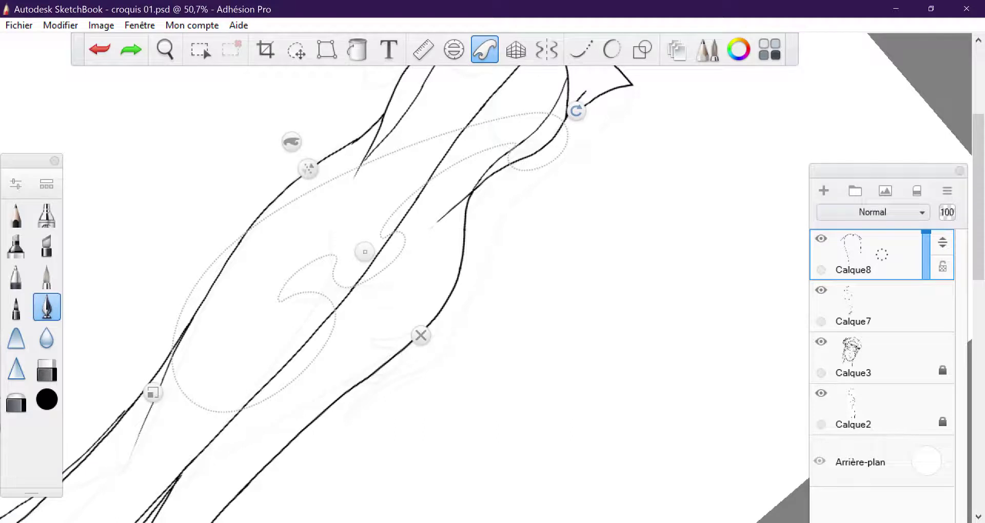
left_click_drag(359, 167, 248, 230)
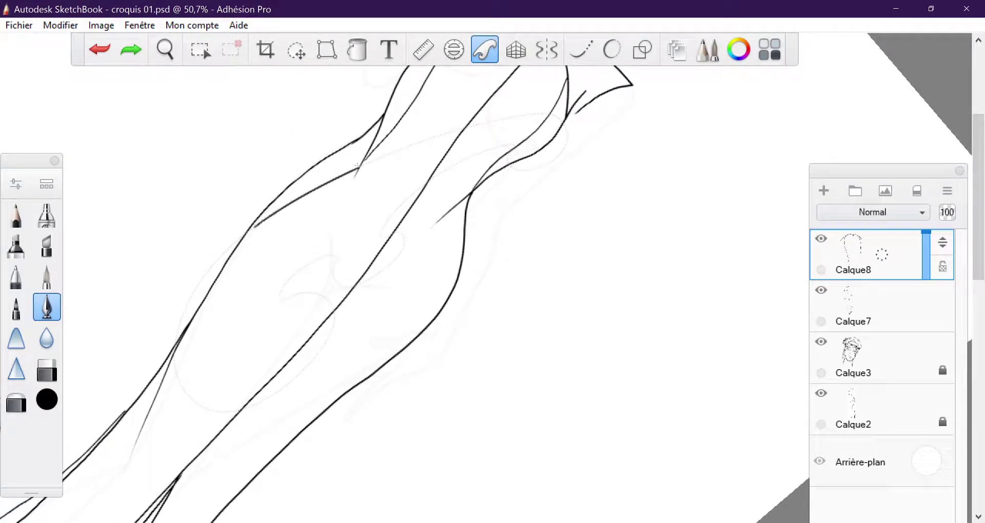
Swap the French curve shape and rotate it to follow the dress side
left_click(292, 142)
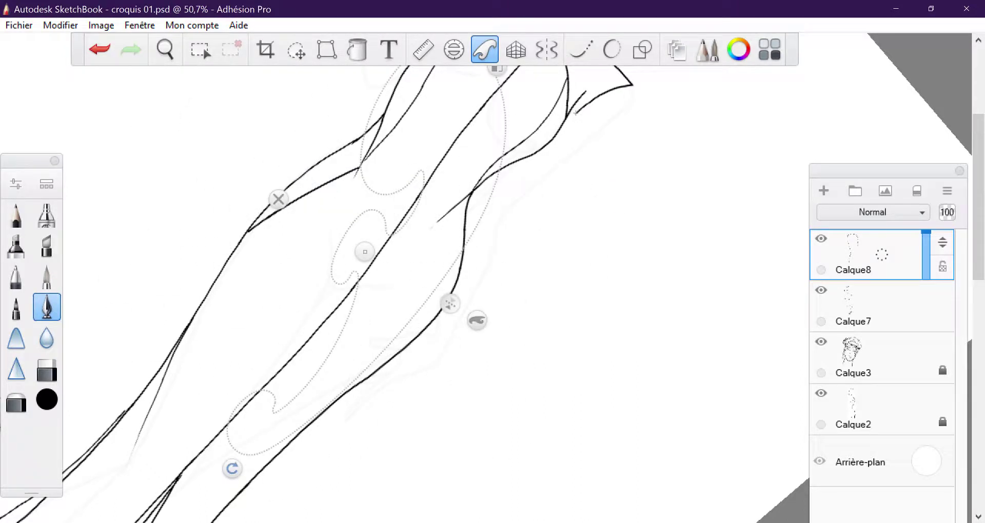
left_click_drag(576, 111, 288, 490)
left_click(452, 270)
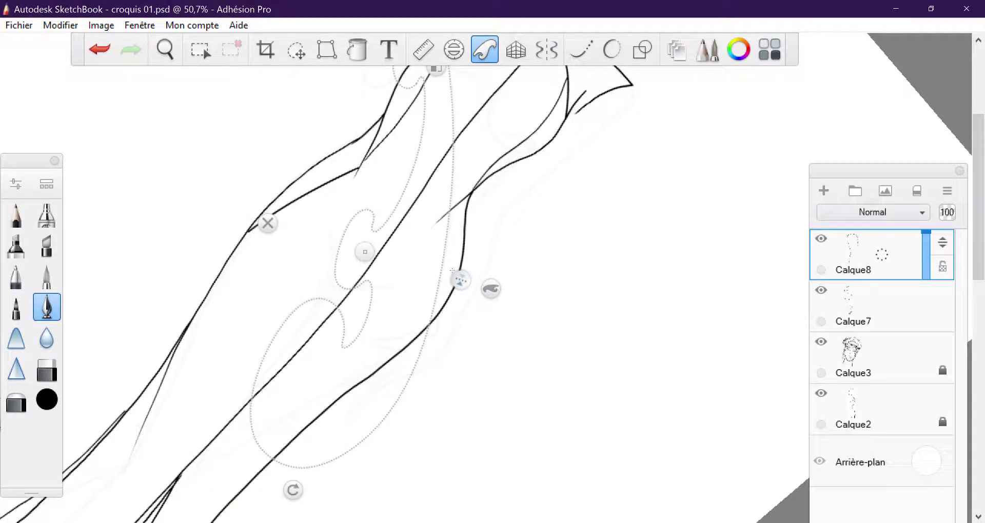
left_click(452, 270)
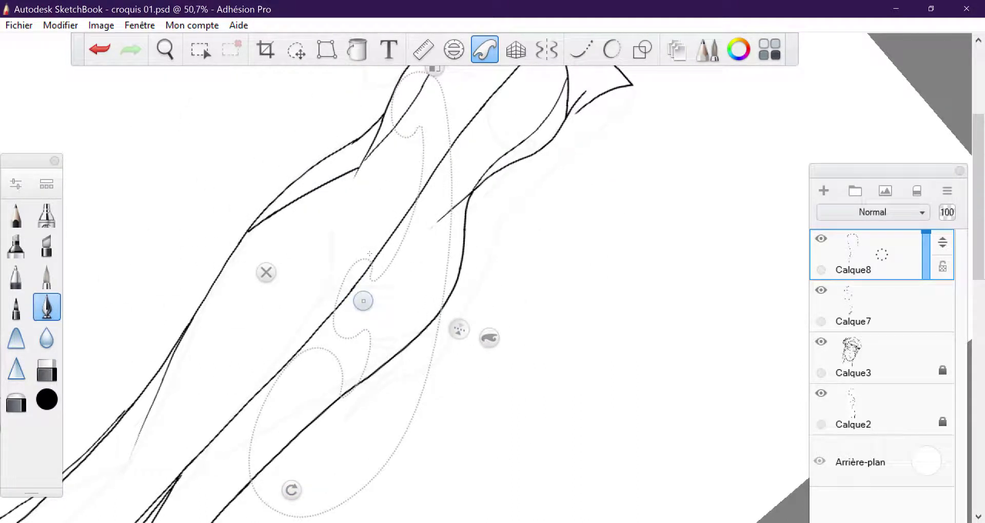
left_click_drag(291, 489, 247, 490)
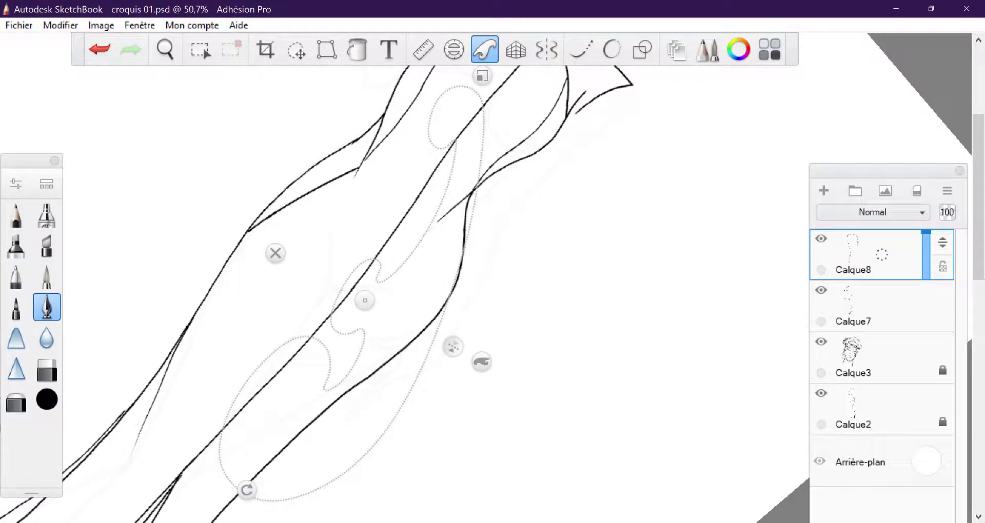
left_click_drag(365, 300, 370, 300)
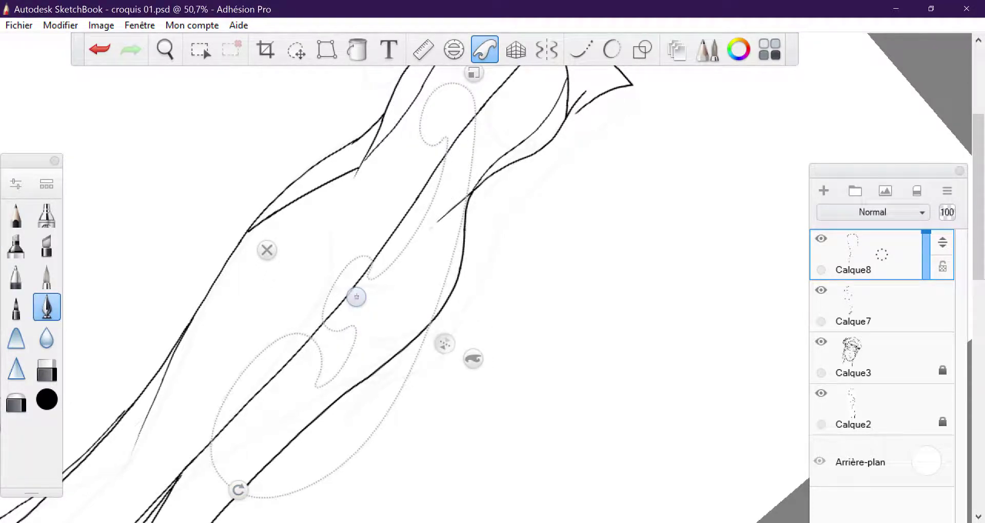
left_click_drag(356, 297, 392, 202)
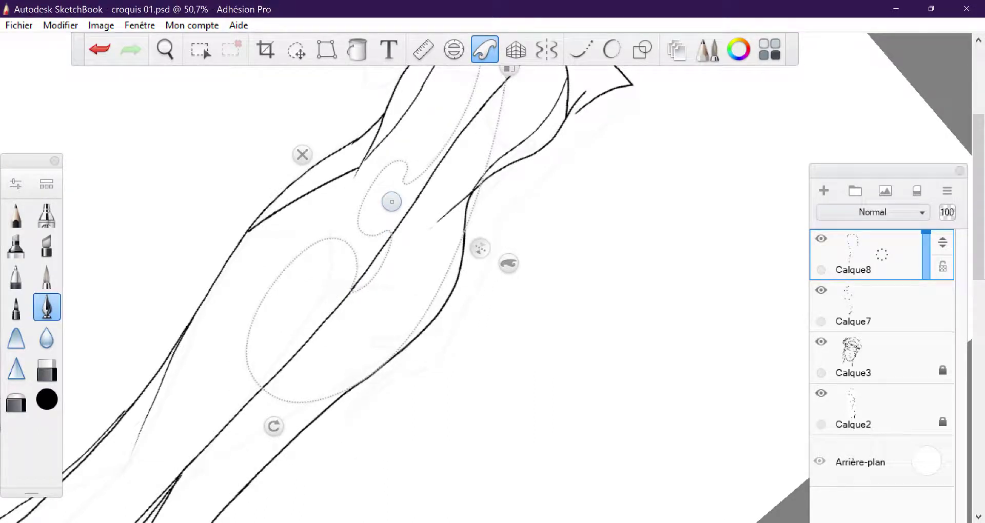
Reposition the French curve over the dress's right side and ink the bodice seam into the waist
left_click(484, 49)
left_click_drag(493, 277, 462, 308)
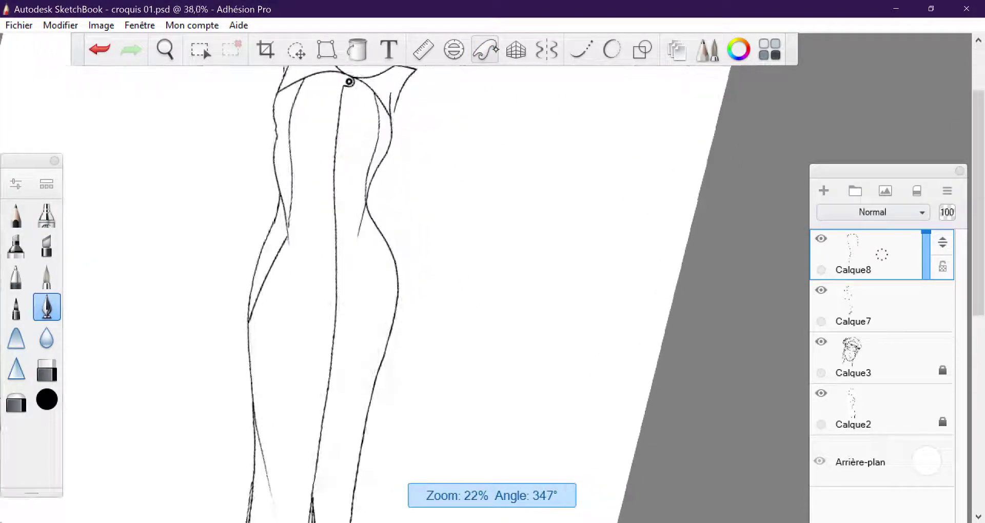
left_click_drag(427, 139, 349, 73)
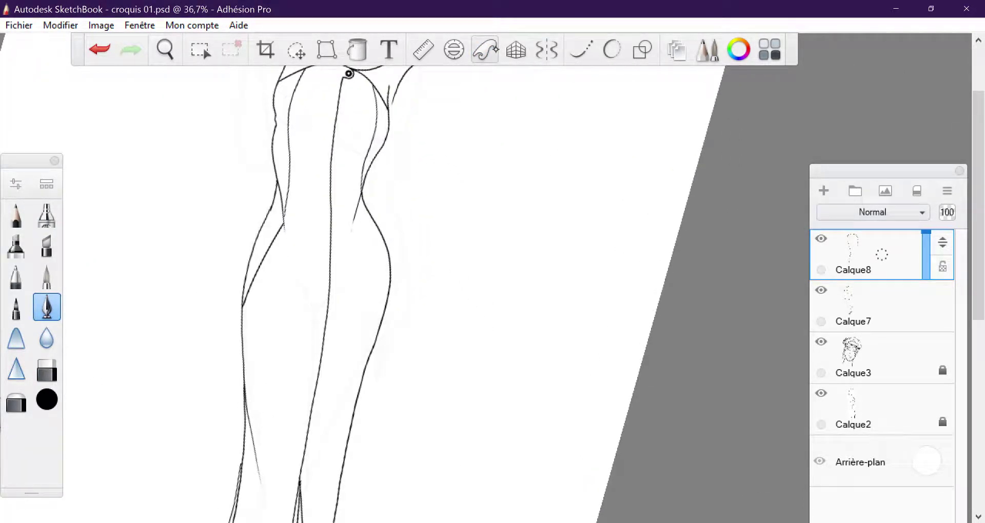
left_click(484, 49)
left_click_drag(392, 201, 488, 435)
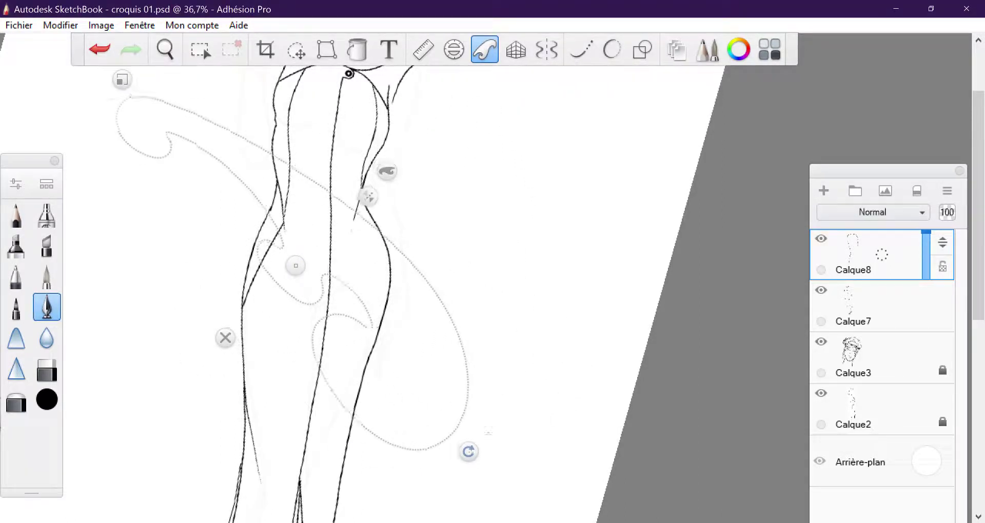
left_click_drag(296, 265, 283, 226)
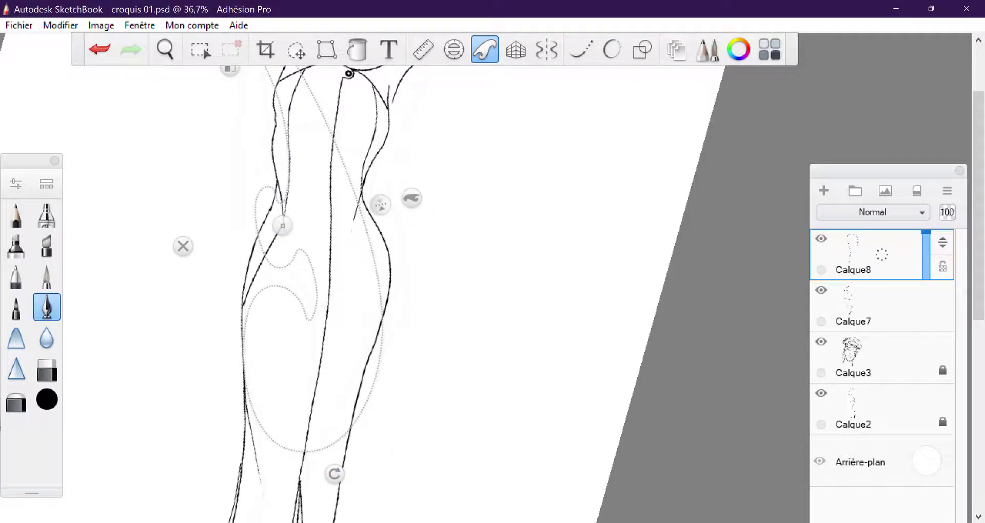
left_click_drag(358, 201, 380, 303)
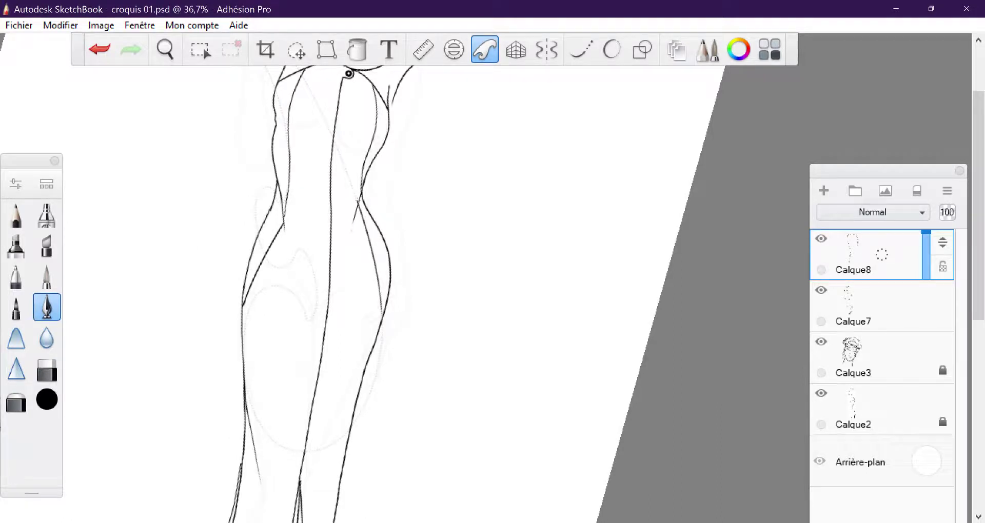
Zoom in on the bodice and ink two short dart strokes: under the bust and at the left side
left_click(183, 245)
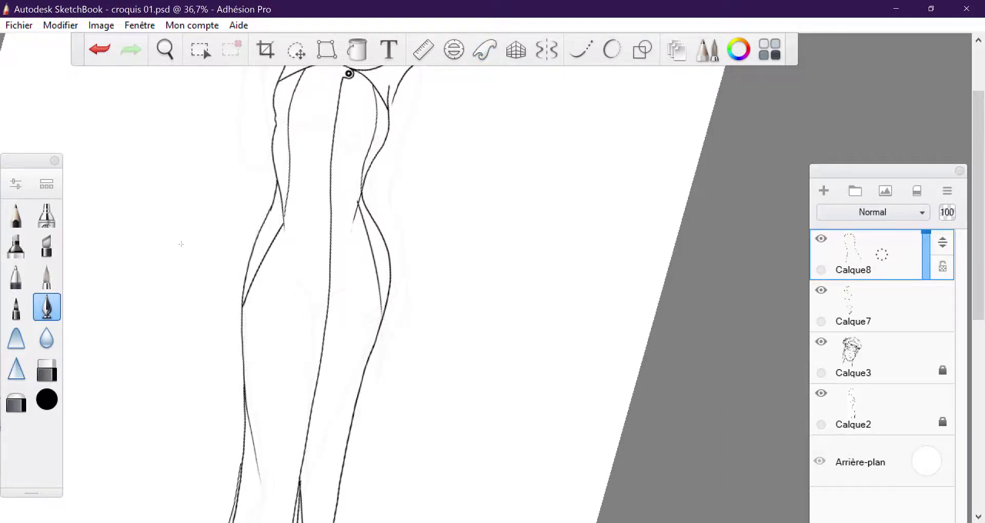
scroll(285, 213, "up", 3)
scroll(286, 213, "up", 3)
key("e")
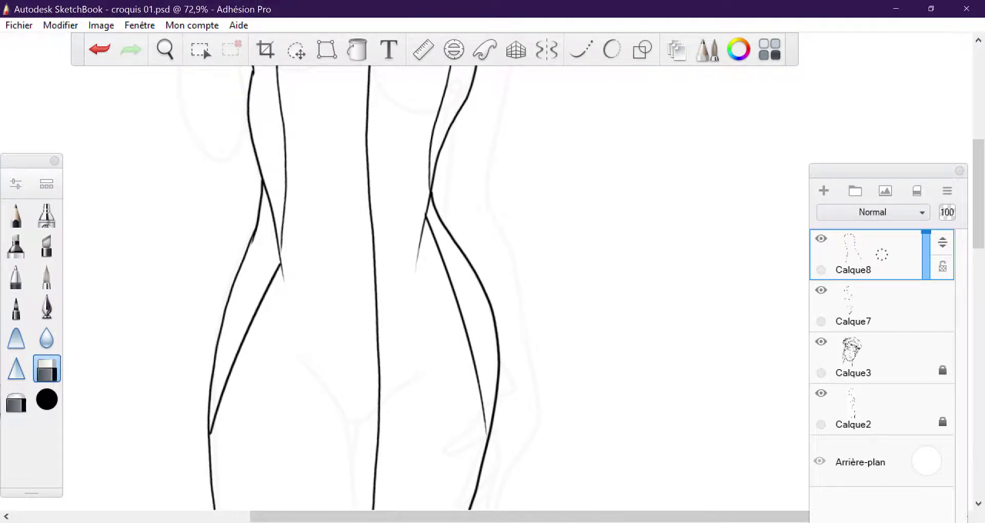
scroll(283, 331, "down", 3)
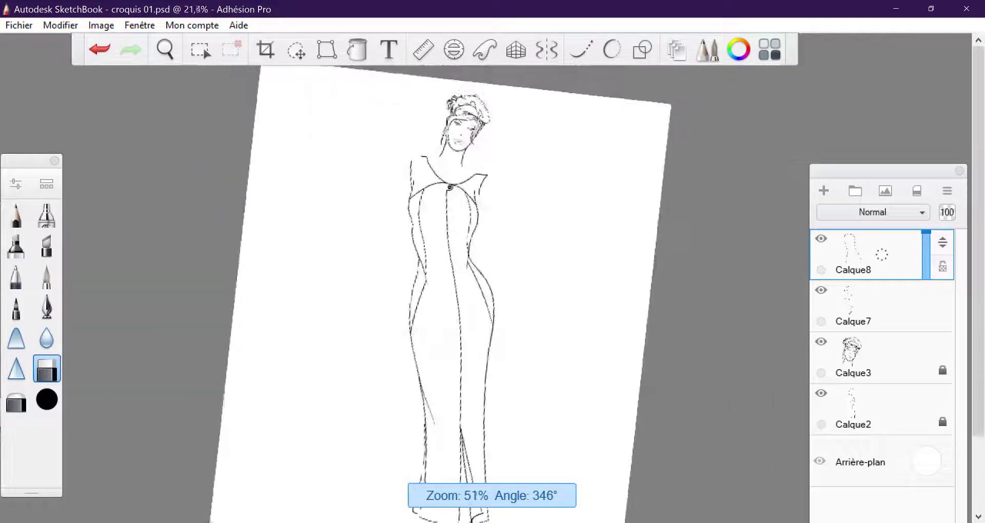
scroll(408, 356, "down", 5)
scroll(408, 356, "down", 2)
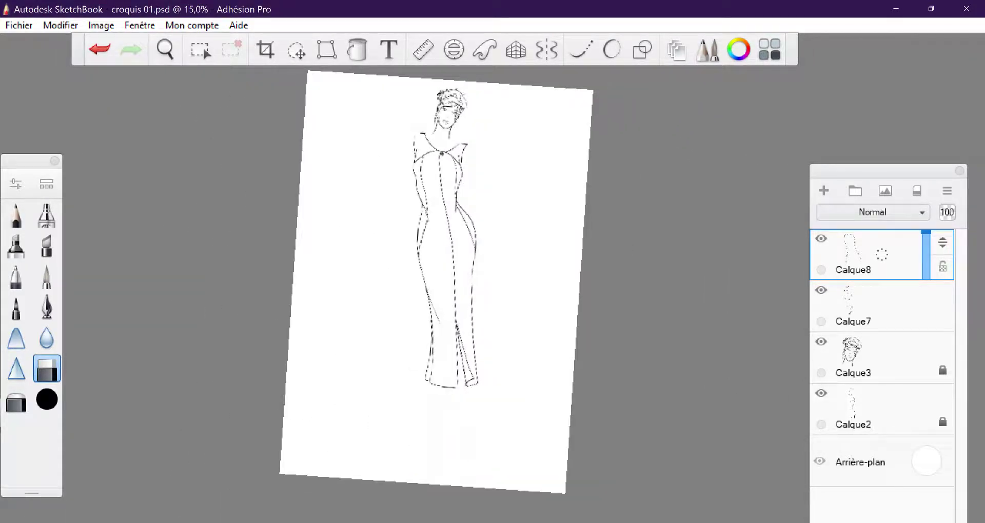
scroll(441, 287, "up", 1)
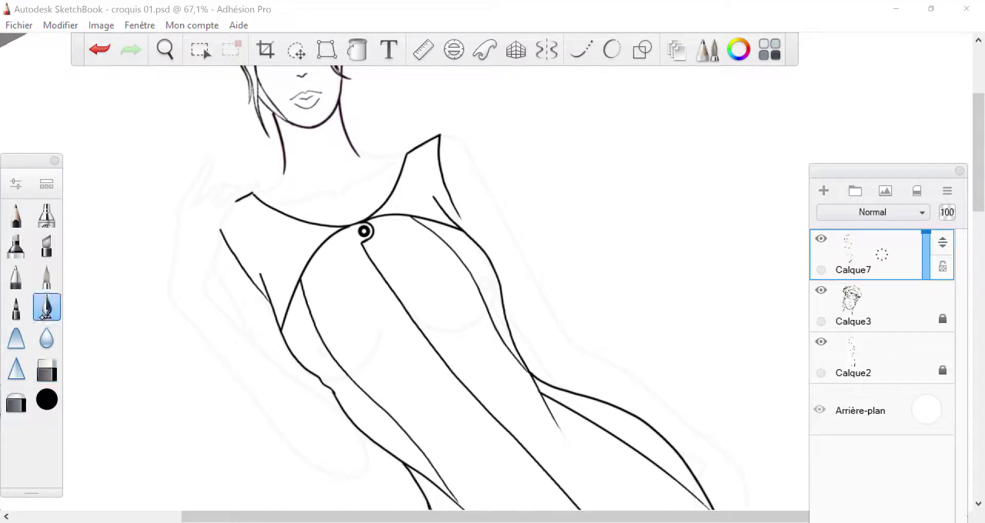
left_click_drag(494, 297, 460, 334)
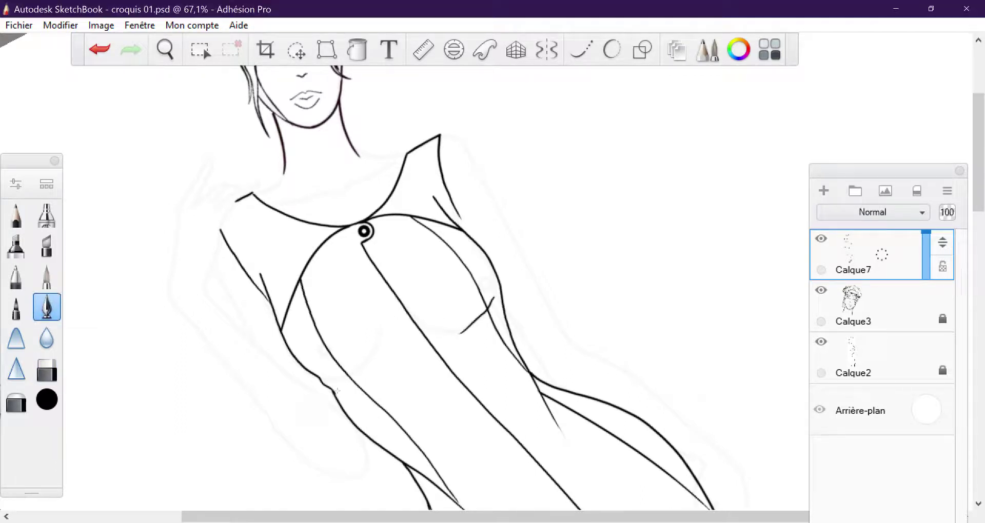
left_click_drag(332, 390, 376, 358)
Add a new layer, turn on stroke smoothing, and ink the outer shoulder contours
key("ctrl+shift+n")
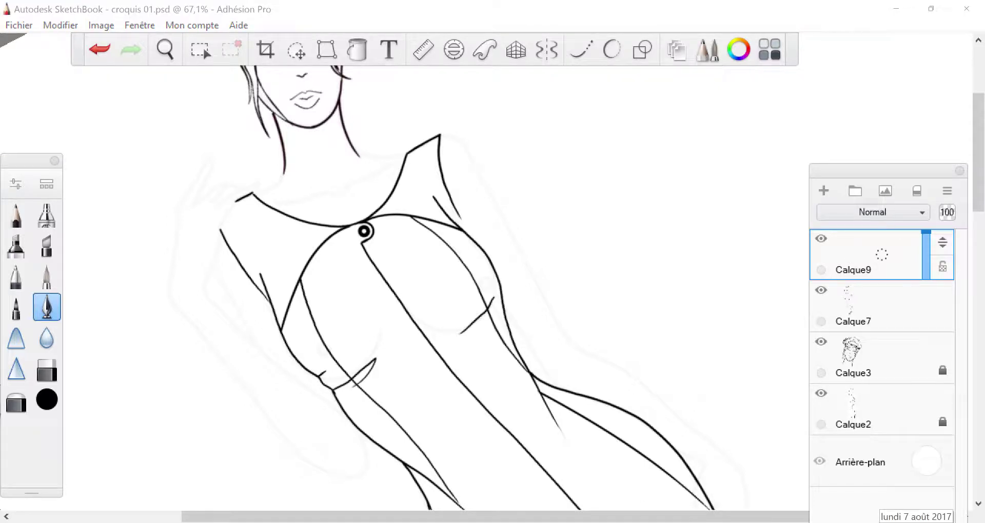
left_click_drag(364, 232, 816, 172)
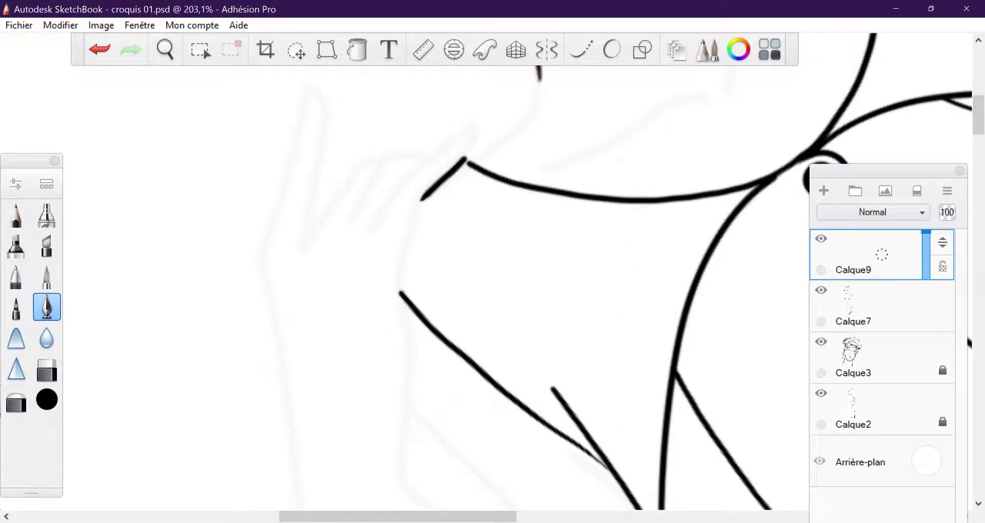
left_click_drag(477, 117, 405, 182)
left_click(580, 49)
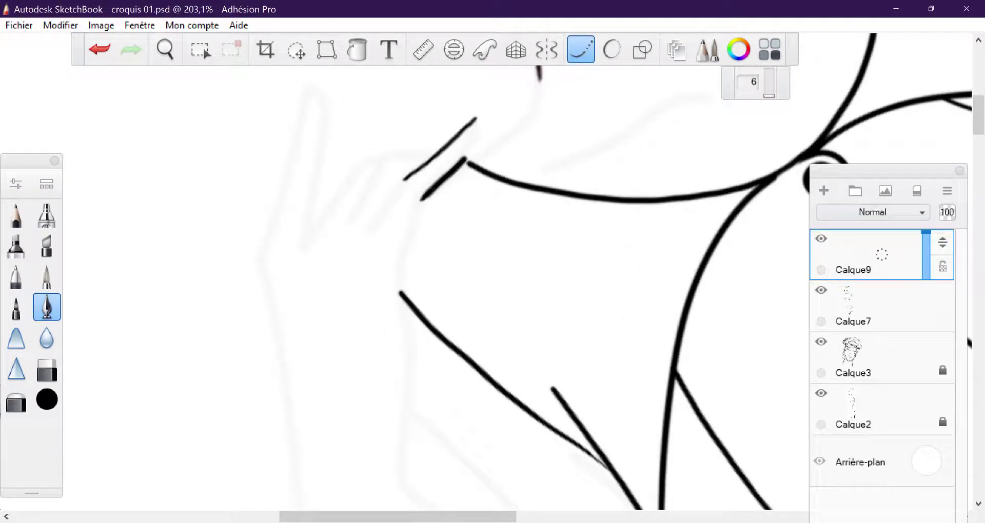
key("ctrl+z")
left_click_drag(480, 115, 368, 238)
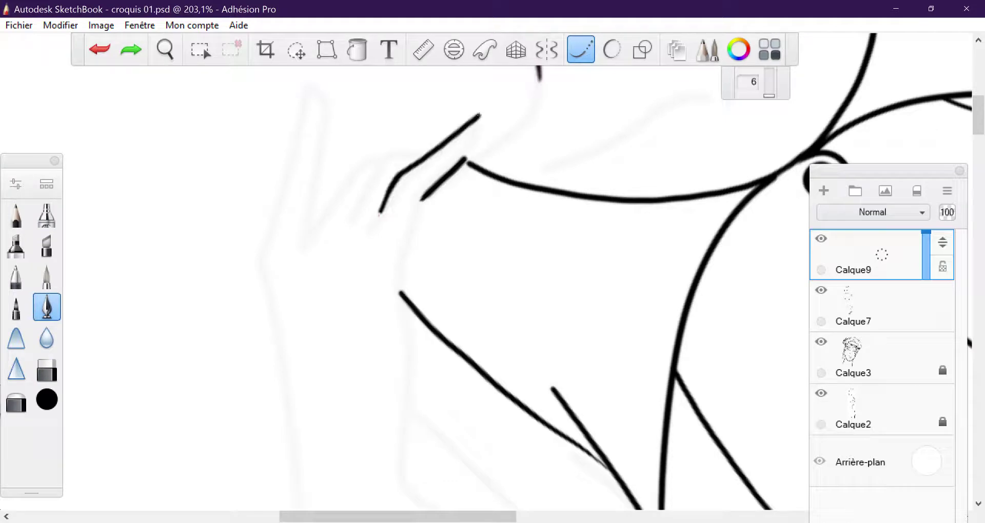
left_click_drag(483, 124, 398, 280)
left_click_drag(564, 256, 513, 334)
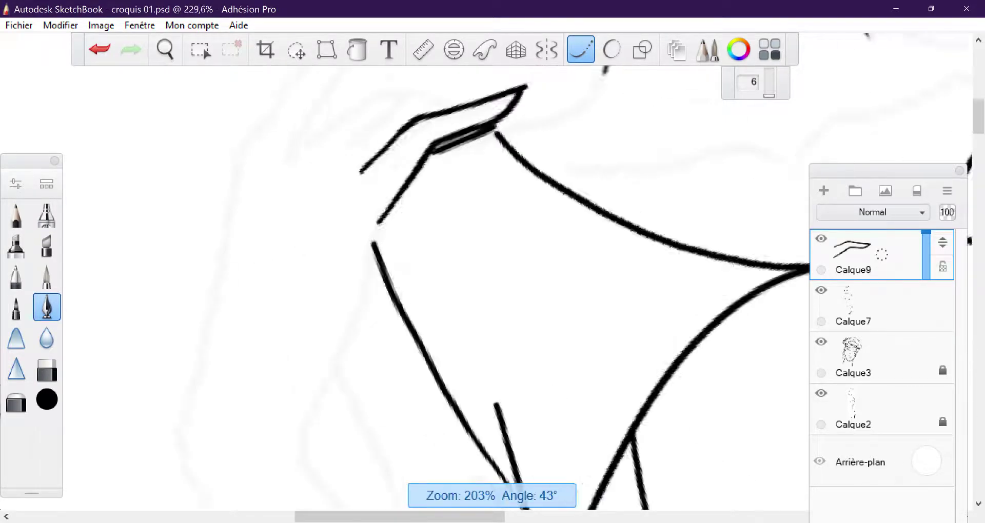
mouse_move(531, 130)
left_mouse_down()
mouse_move(375, 259)
mouse_move(374, 319)
left_mouse_up()
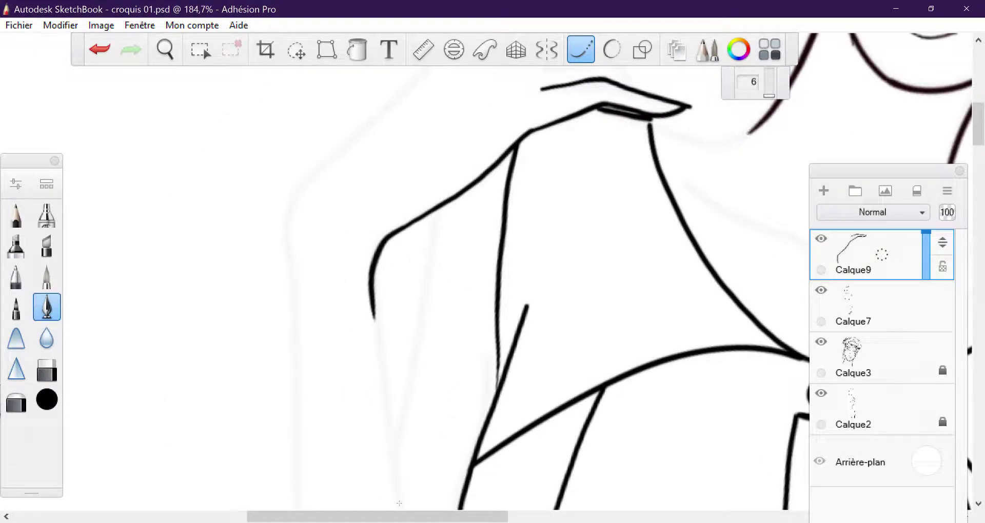
Ink the fingers and edges of the hand on the shoulder, plus the arm's outer contour
left_click_drag(564, 256, 513, 308)
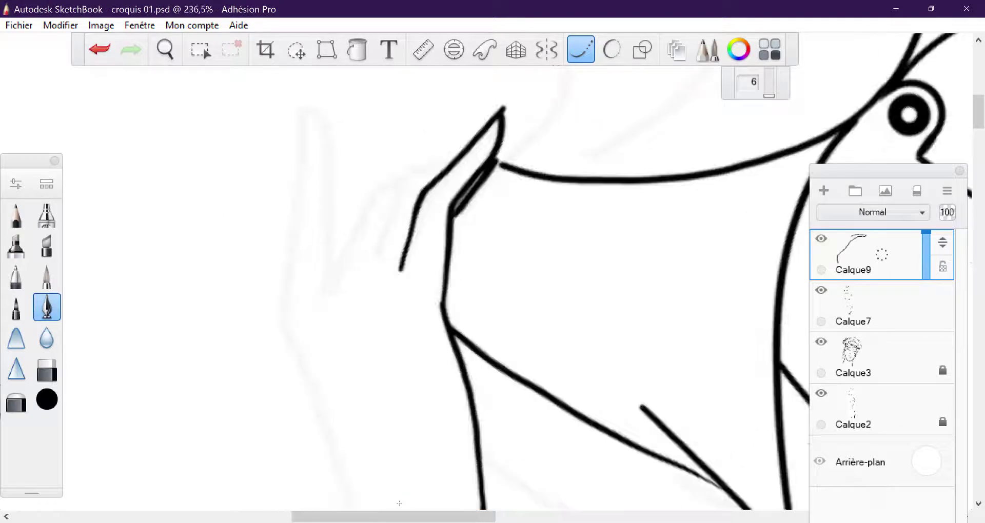
left_click_drag(452, 160, 383, 257)
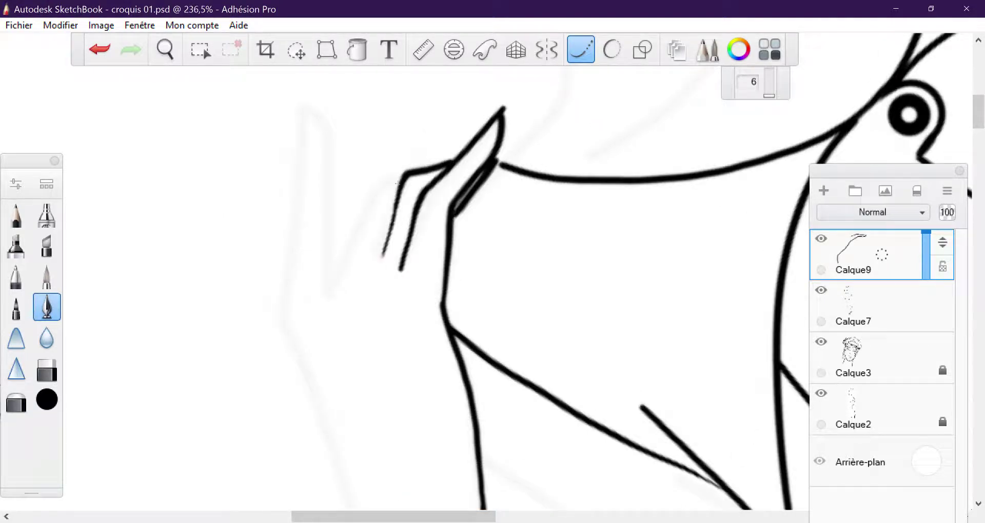
mouse_move(380, 184)
left_mouse_down()
mouse_move(400, 180)
mouse_move(334, 289)
left_mouse_up()
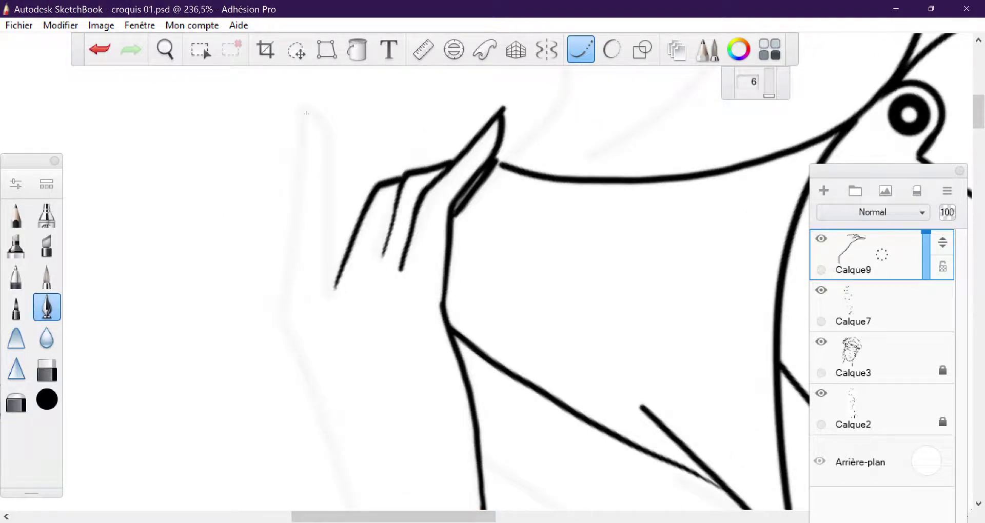
left_click_drag(303, 107, 334, 304)
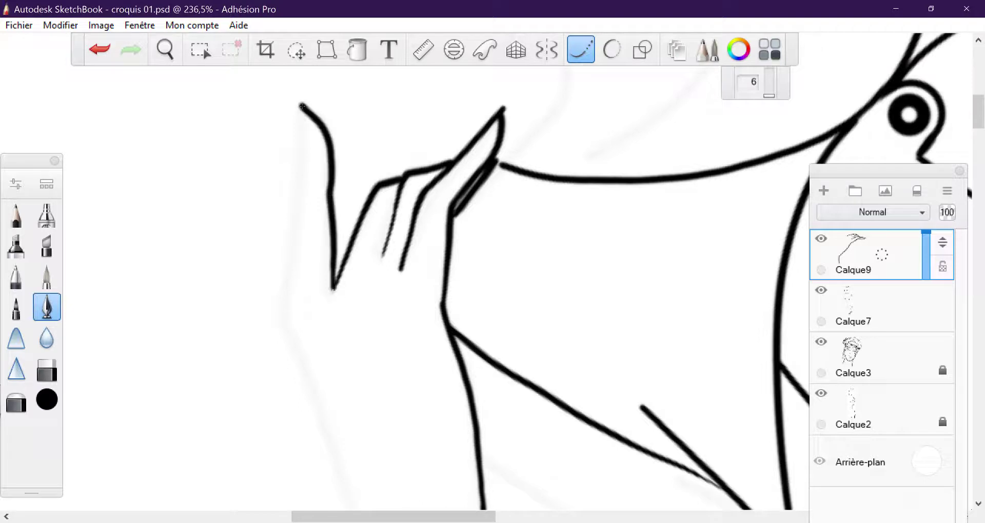
left_click_drag(301, 93, 288, 311)
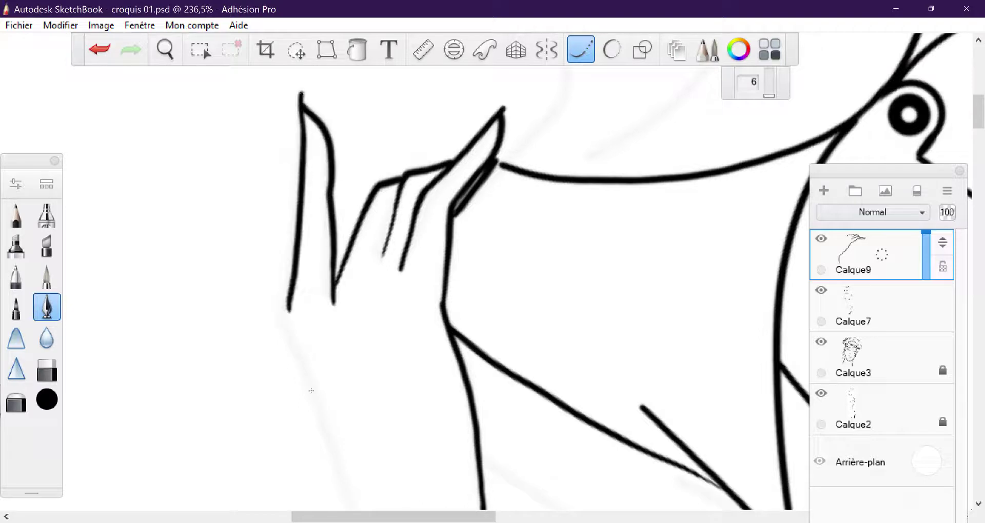
scroll(311, 390, "down", 5)
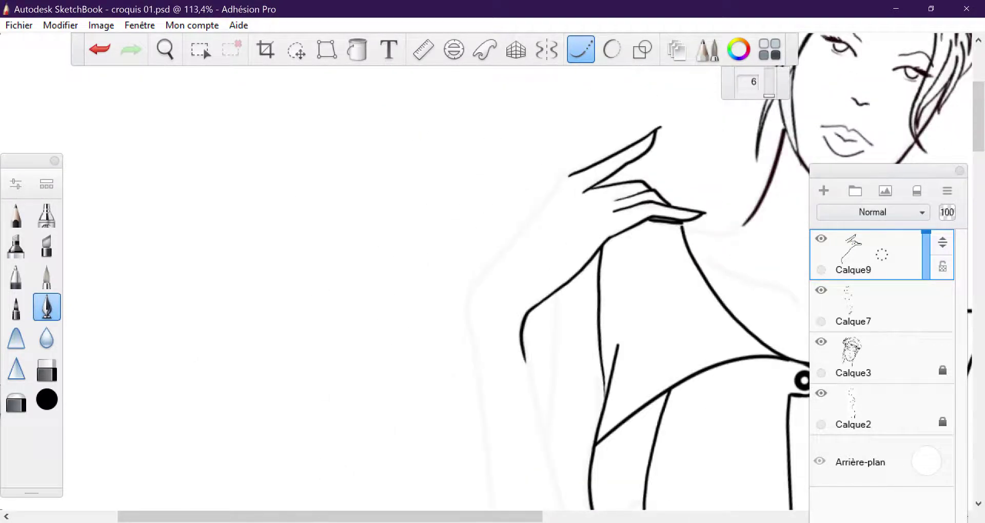
left_click_drag(566, 177, 488, 430)
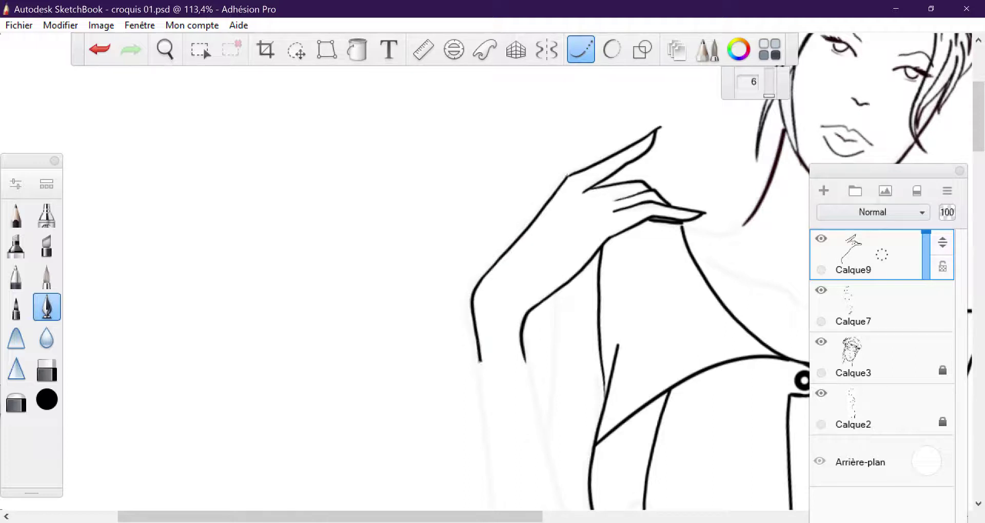
key("e")
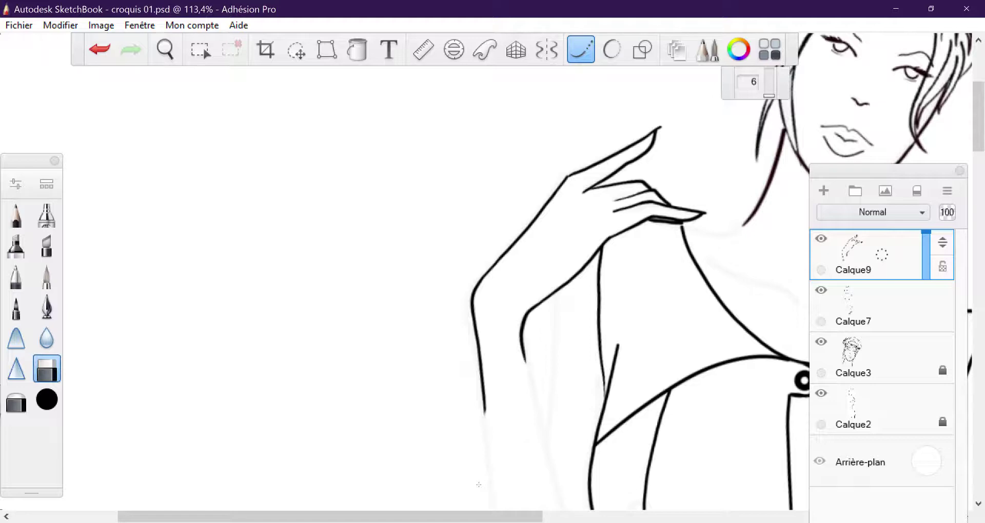
Ink the upper and lower edges of the bent forearm up toward the hand
scroll(479, 485, "up", 3)
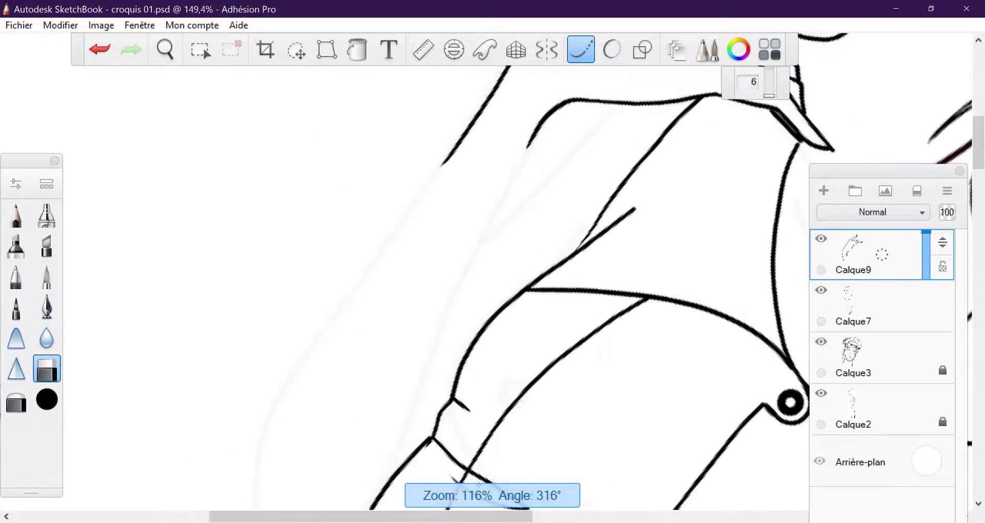
left_click_drag(478, 485, 630, 85)
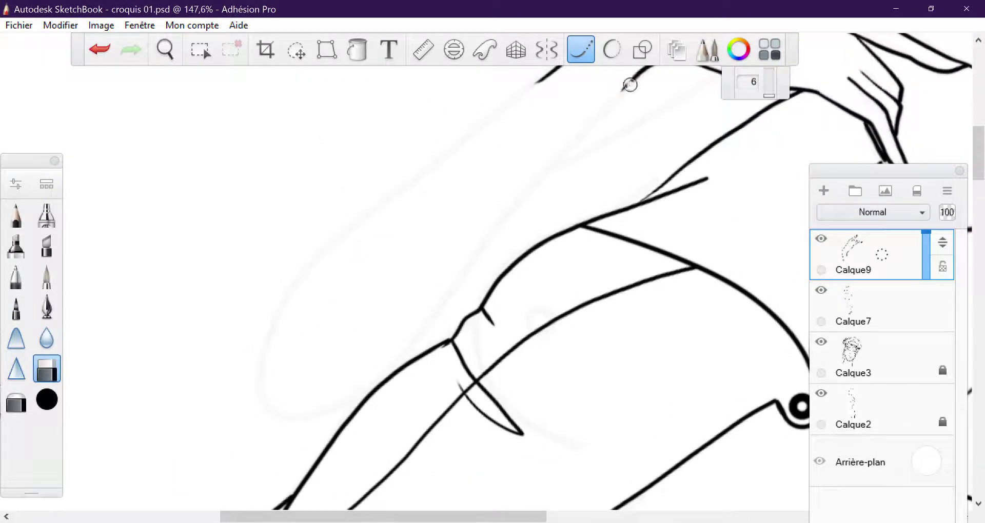
key("e")
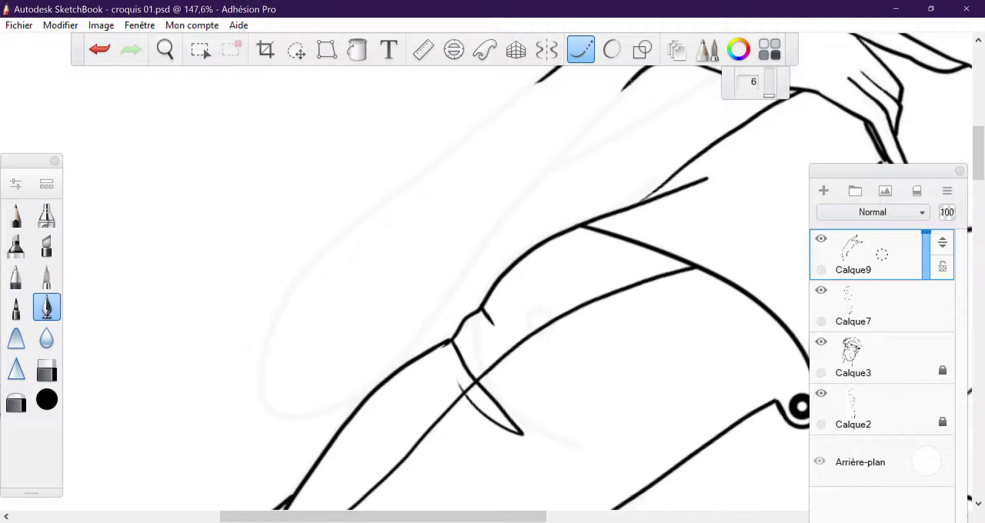
mouse_move(631, 81)
left_mouse_down()
mouse_move(303, 409)
mouse_move(262, 403)
left_mouse_up()
mouse_move(539, 81)
left_mouse_down()
mouse_move(277, 307)
mouse_move(259, 398)
left_mouse_up()
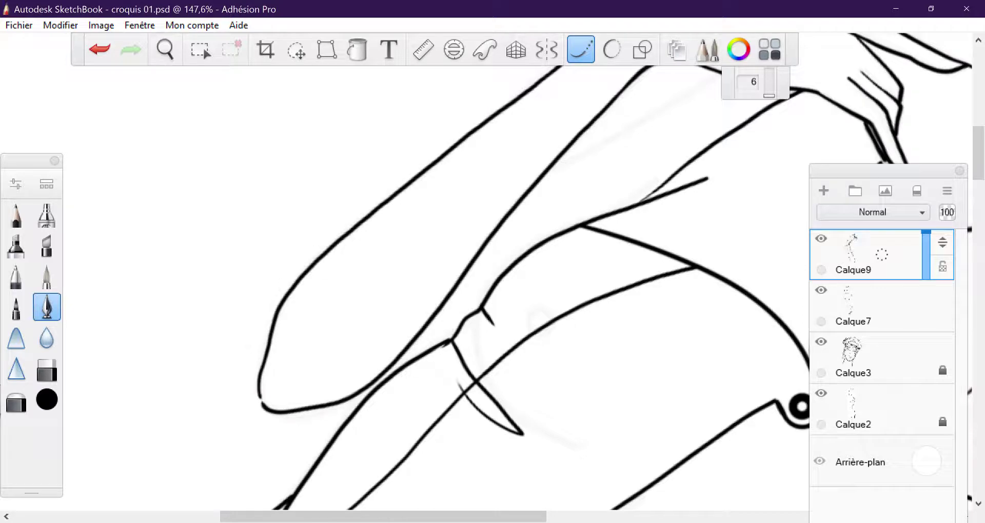
left_click_drag(718, 71, 552, 171)
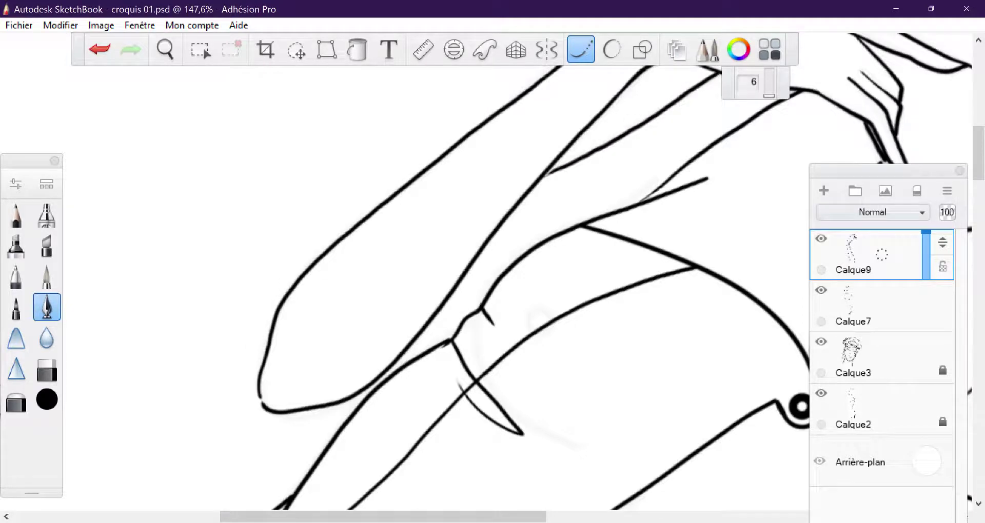
Ink both sides of the neck and the collarbone curve toward the shoulder
scroll(492, 277, "down", 5)
scroll(492, 277, "up", 3)
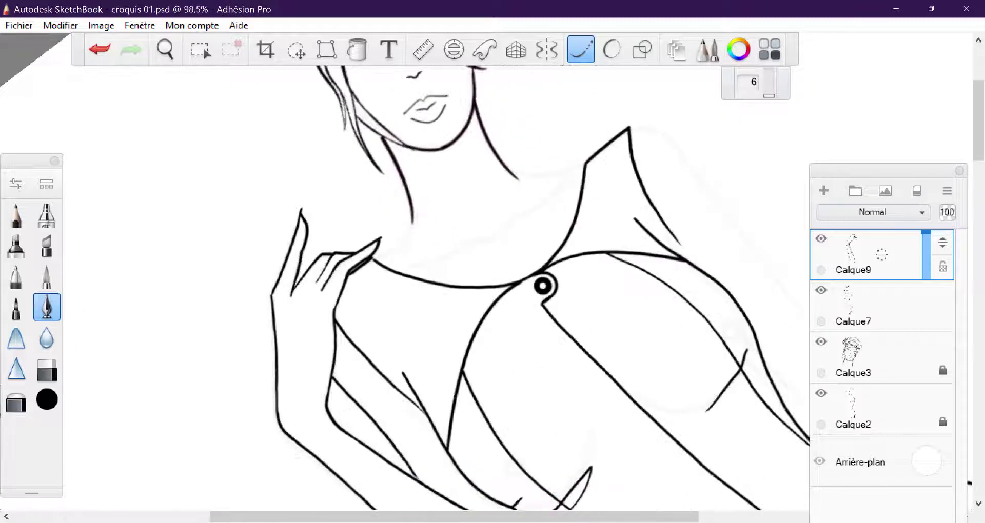
scroll(357, 278, "up", 3)
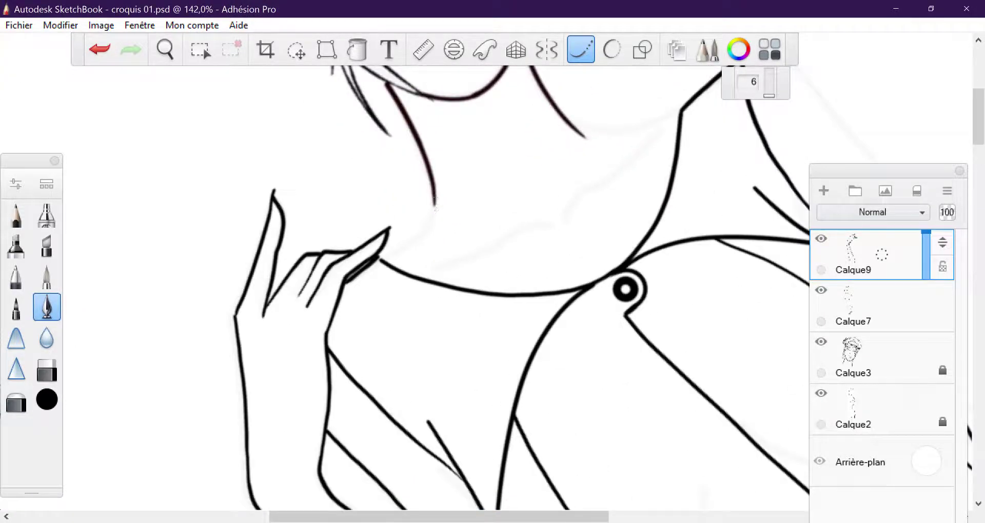
left_click_drag(434, 199, 391, 258)
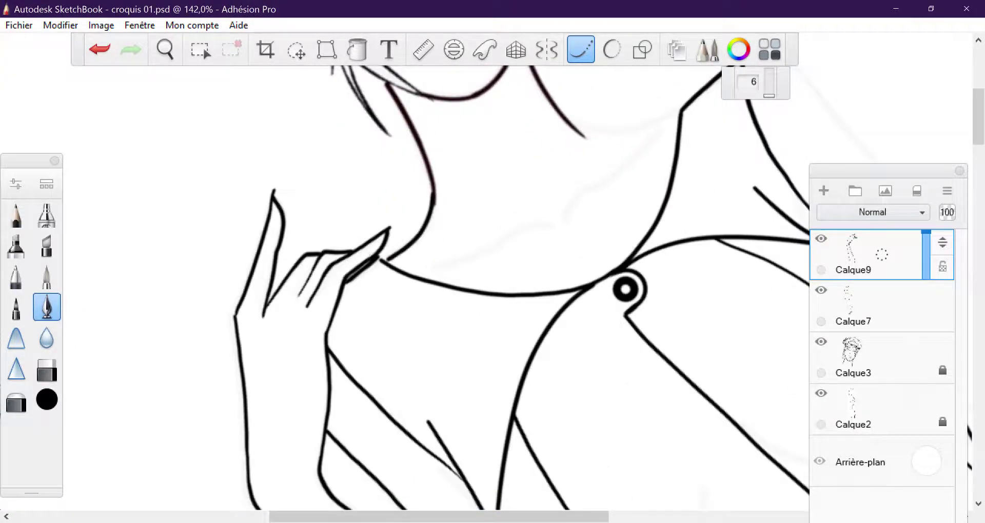
mouse_move(566, 120)
left_mouse_down()
mouse_move(652, 132)
mouse_move(677, 110)
left_mouse_up()
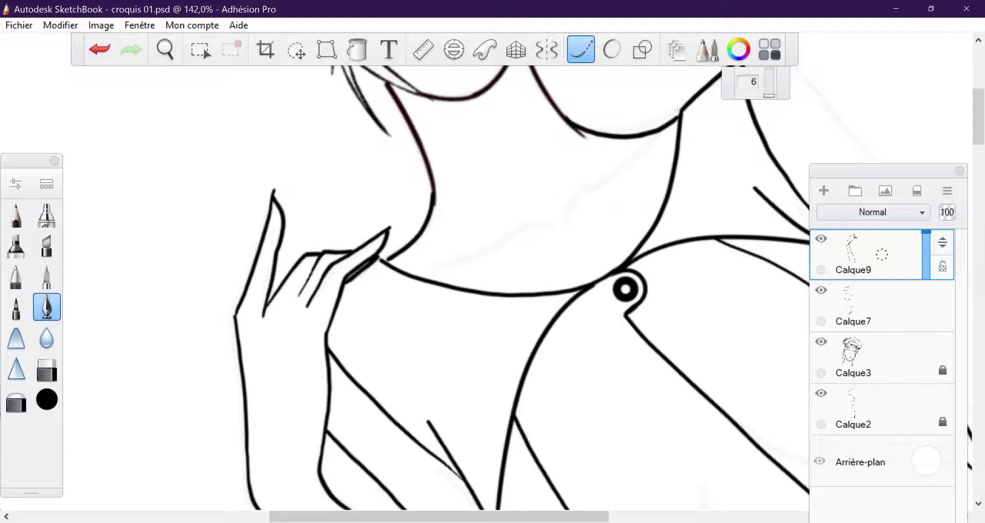
scroll(297, 340, "down", 1)
scroll(297, 341, "down", 2)
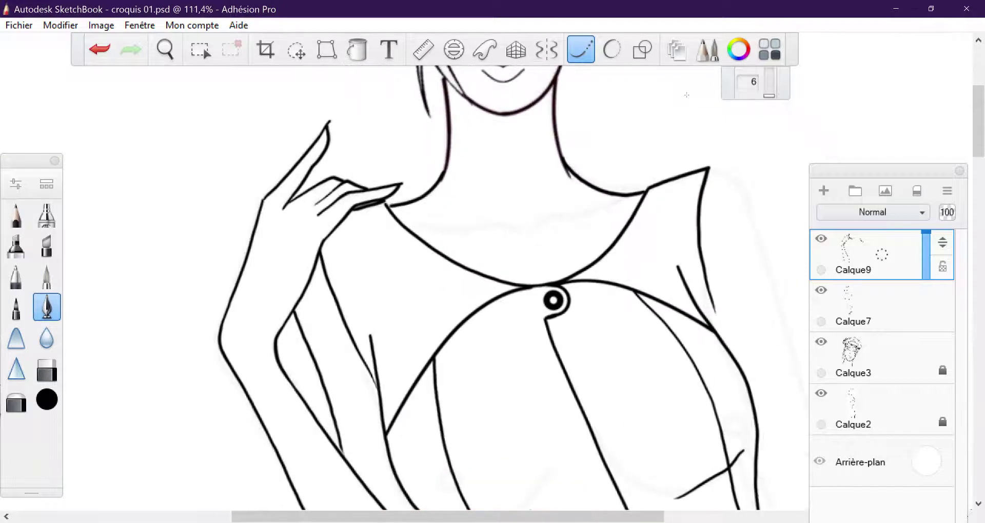
left_click_drag(520, 233, 450, 226)
mouse_move(538, 221)
left_mouse_down()
mouse_move(601, 210)
mouse_move(565, 257)
left_mouse_up()
Ink the outer arm contour down from the shoulder as one clean stroke
scroll(564, 257, "down", 2)
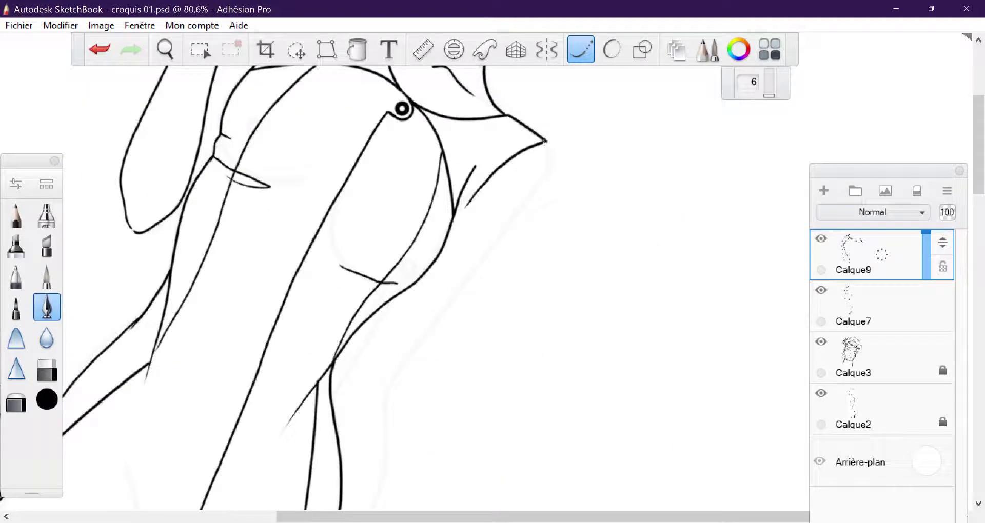
mouse_move(545, 142)
left_mouse_down()
mouse_move(544, 180)
mouse_move(388, 376)
mouse_move(384, 403)
left_mouse_up()
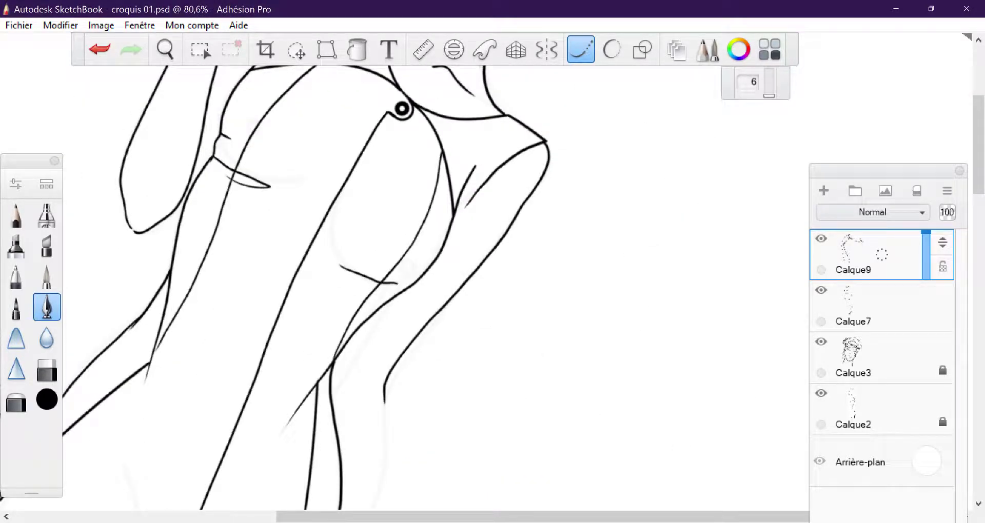
left_click_drag(513, 257, 390, 328)
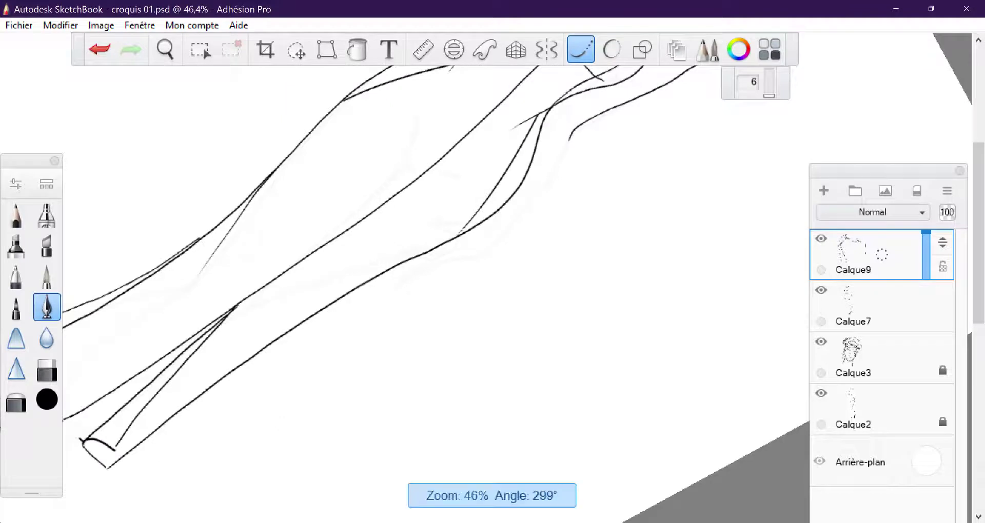
scroll(436, 288, "up", 4)
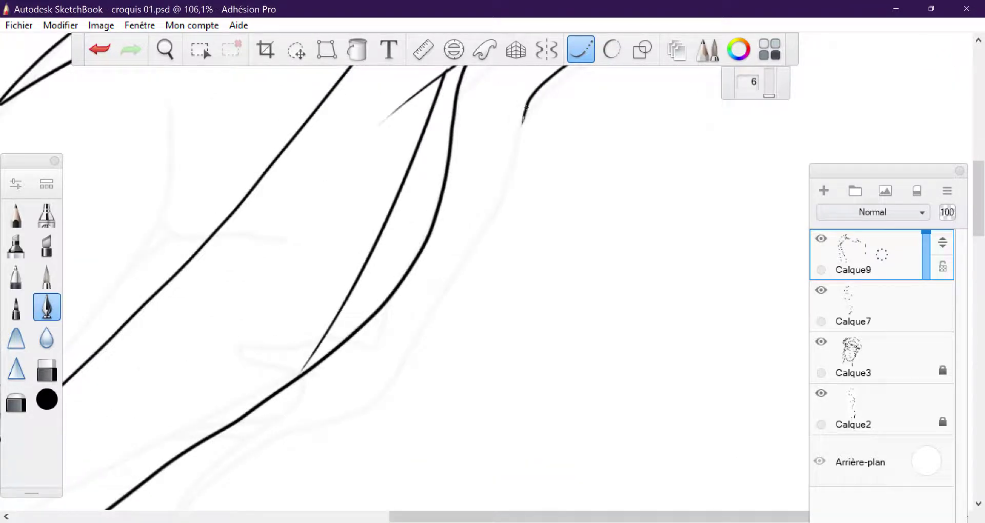
mouse_move(523, 122)
left_mouse_down()
mouse_move(501, 202)
mouse_move(376, 401)
left_mouse_up()
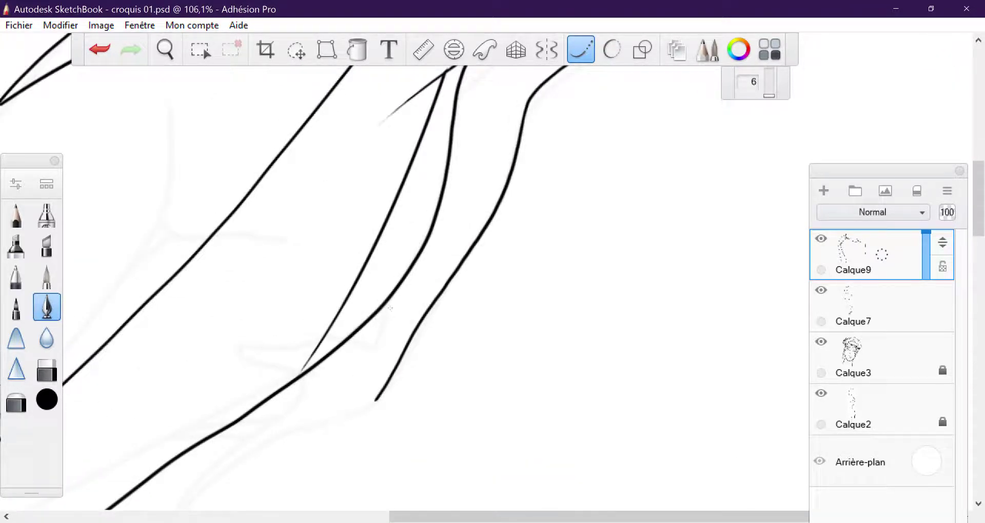
mouse_move(393, 293)
left_mouse_down()
mouse_move(378, 339)
mouse_move(459, 196)
mouse_move(395, 340)
left_mouse_up()
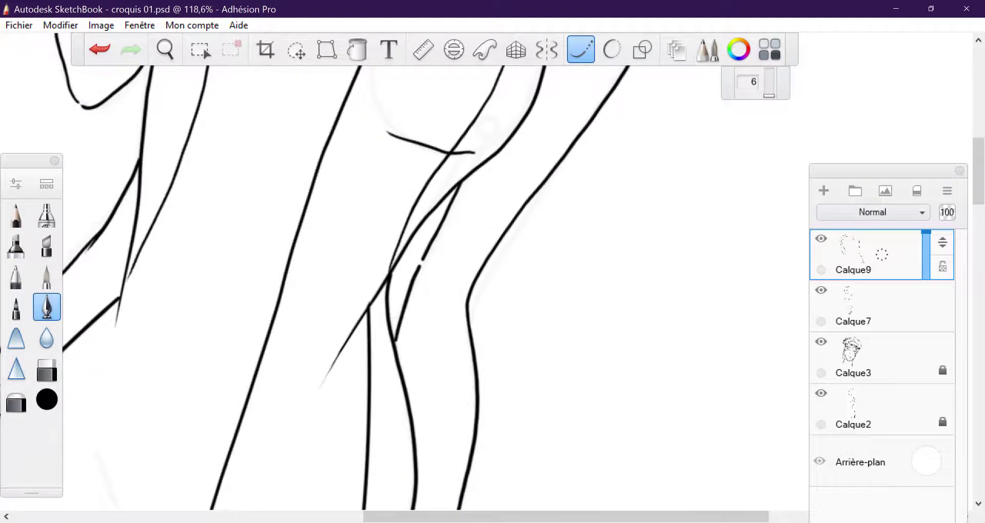
left_click(99, 49)
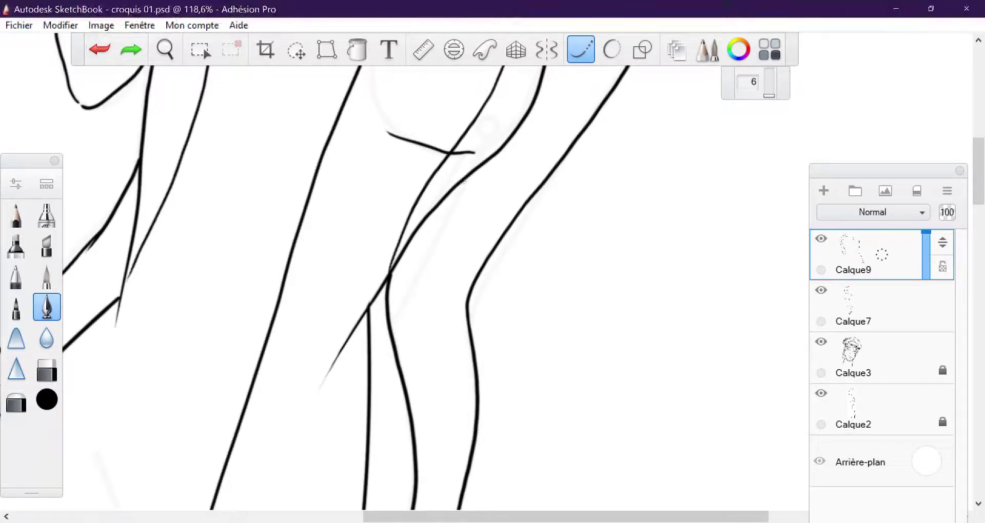
left_click_drag(465, 181, 393, 324)
Ink the first two finger lines curving down from the hand
mouse_move(378, 398)
left_mouse_down()
mouse_move(571, 186)
mouse_move(468, 317)
mouse_move(544, 272)
left_mouse_up()
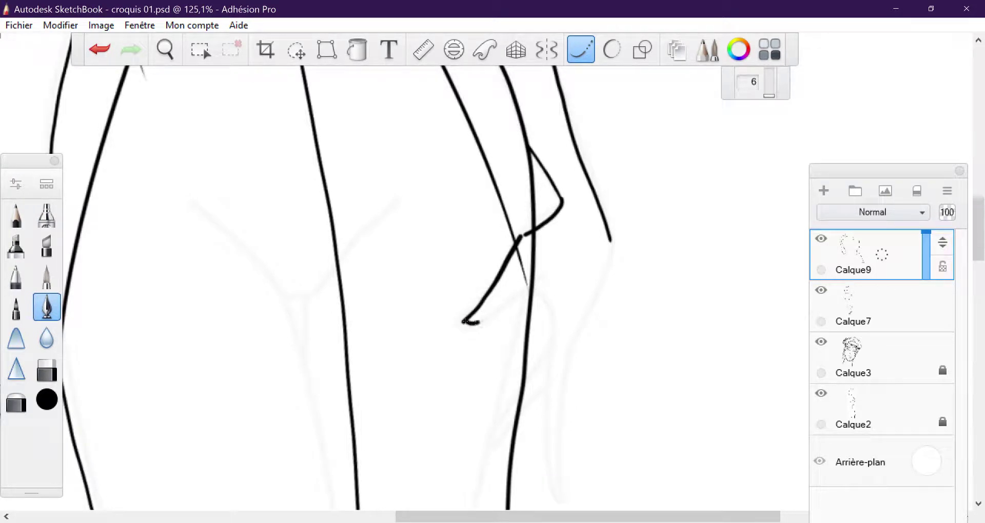
scroll(585, 250, "up", 3)
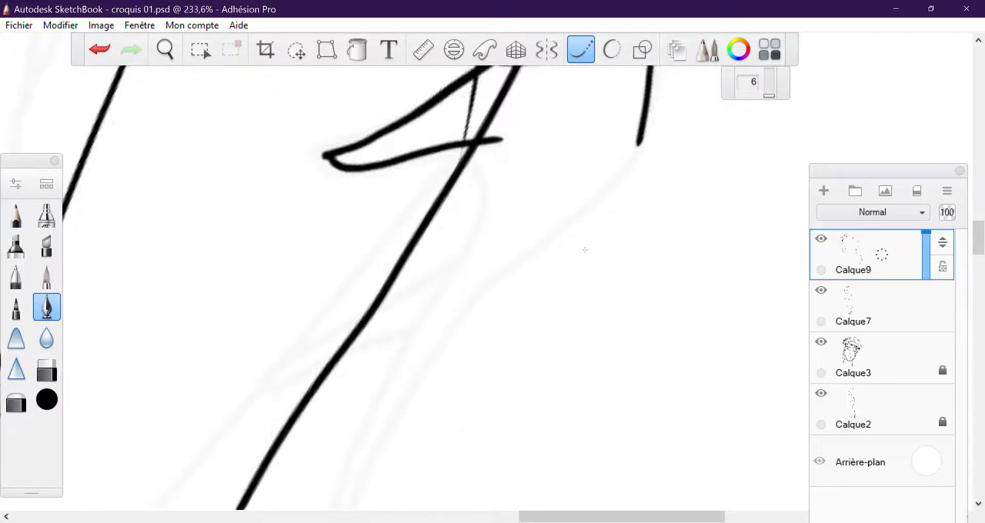
mouse_move(463, 146)
left_mouse_down()
mouse_move(483, 195)
mouse_move(400, 355)
left_mouse_up()
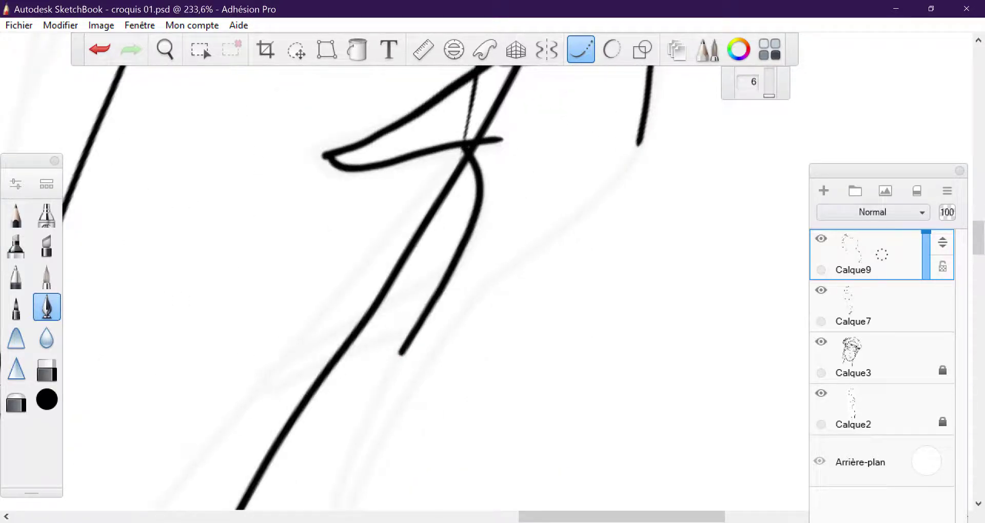
scroll(411, 287, "down", 2)
scroll(410, 287, "down", 1)
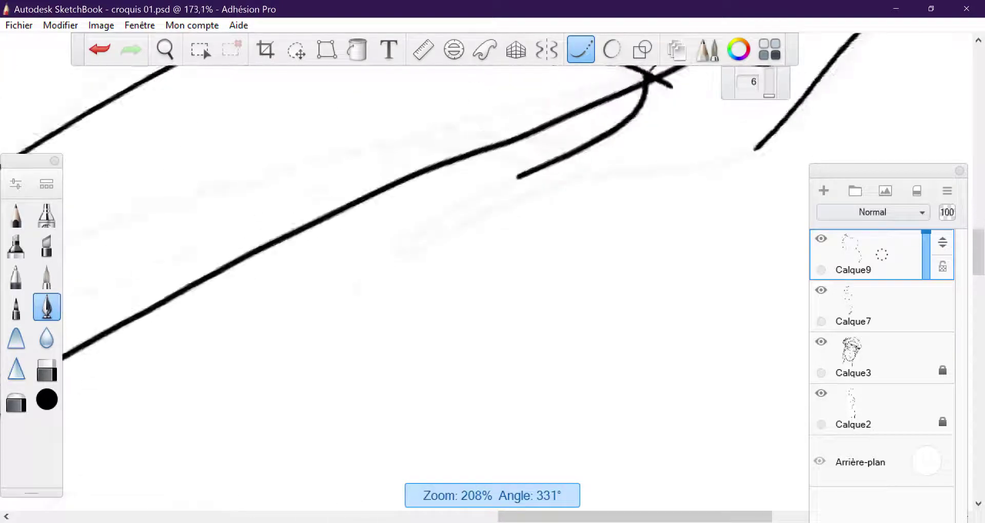
left_click_drag(518, 191, 446, 259)
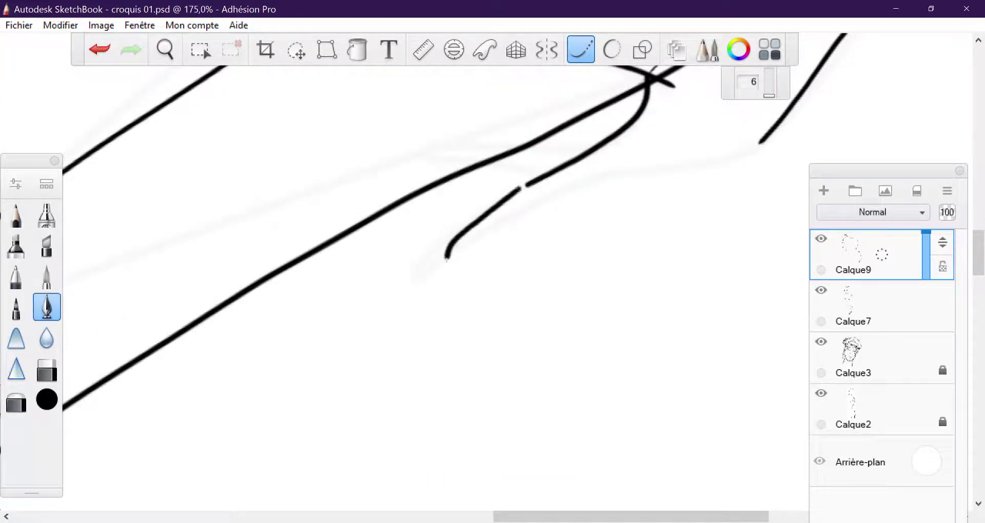
Redraw the long finger line cleanly and add two more fingers curving downward beside it
scroll(446, 258, "down", 1)
scroll(446, 258, "down", 2)
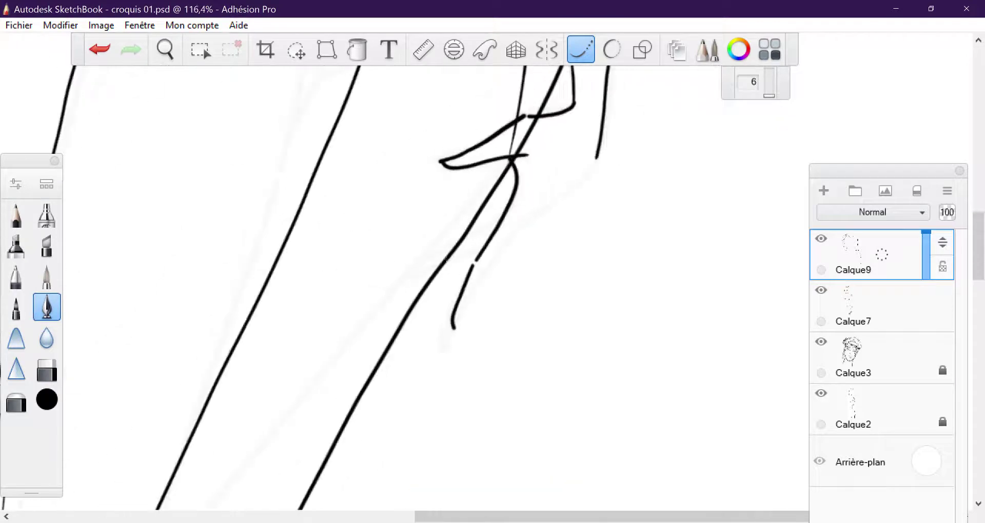
mouse_move(595, 158)
left_mouse_down()
mouse_move(491, 265)
mouse_move(446, 343)
left_mouse_up()
key("ctrl+z")
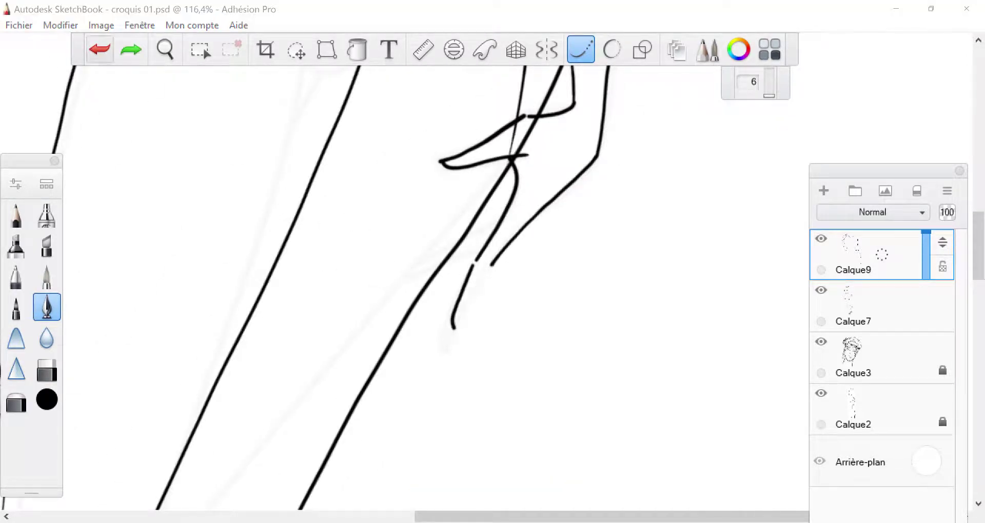
key("ctrl+z")
mouse_move(596, 155)
left_mouse_down()
mouse_move(490, 266)
mouse_move(450, 337)
left_mouse_up()
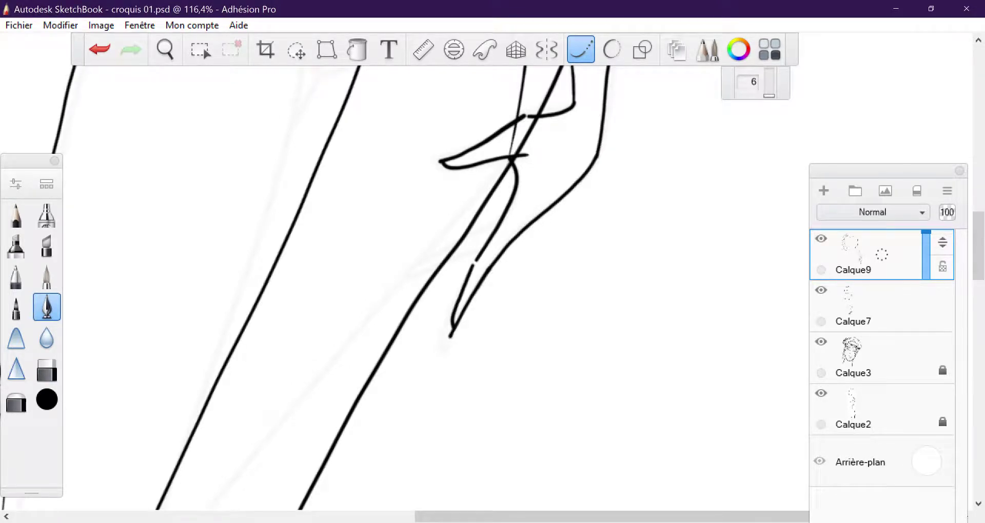
left_click_drag(492, 287, 523, 267)
left_click_drag(535, 206, 487, 312)
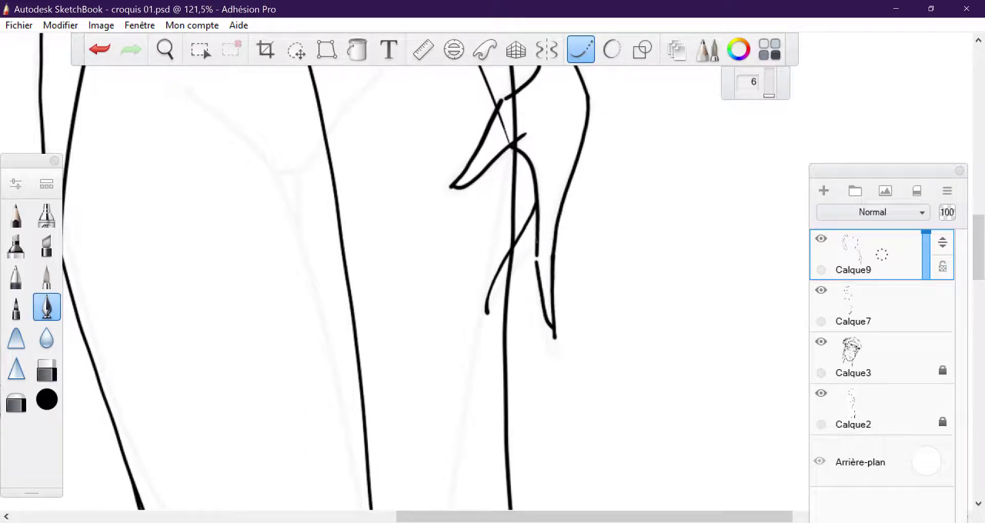
left_click_drag(537, 241, 485, 316)
On Calque7, erase the two dress-line bits crossing the hand and finger, then zoom out
left_click(867, 308)
left_click(46, 370)
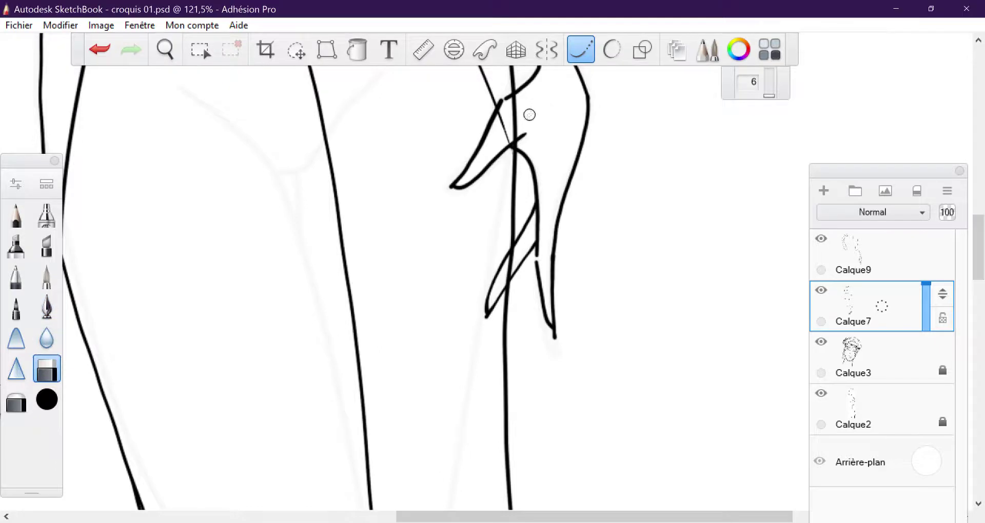
mouse_move(514, 123)
left_mouse_down()
mouse_move(515, 138)
mouse_move(511, 98)
left_mouse_up()
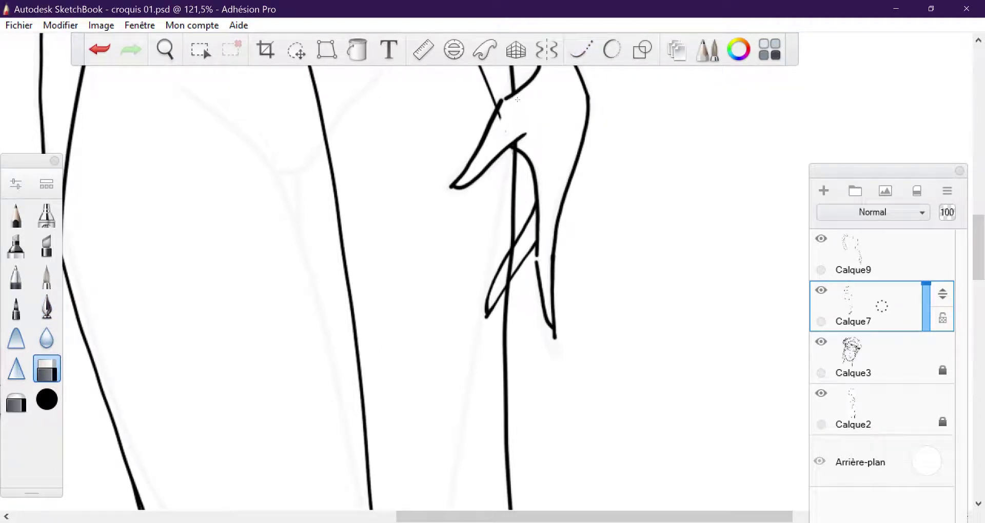
left_click_drag(513, 251, 509, 274)
scroll(450, 374, "down", 10)
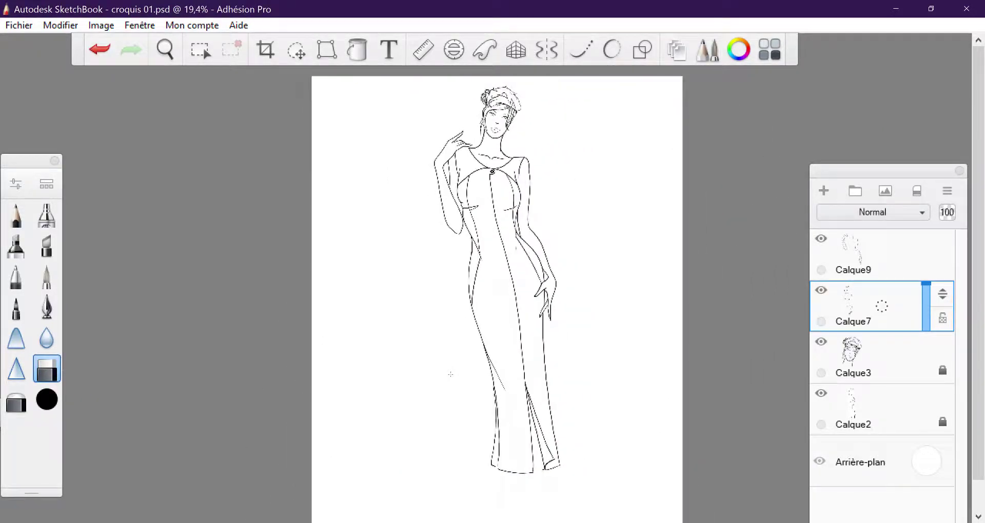
scroll(451, 375, "down", 1)
scroll(450, 375, "down", 2)
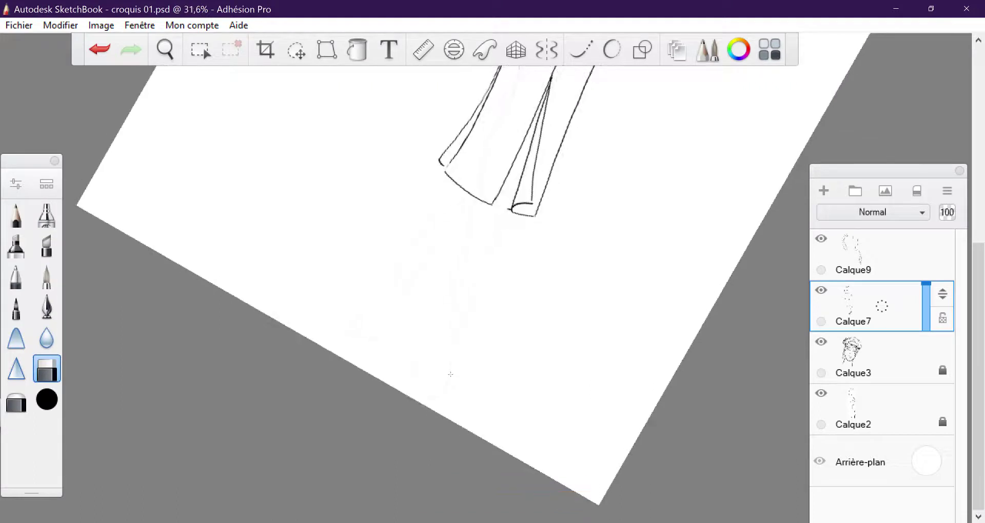
On Calque9 with the ink pen, draw both leg contours below the hem and round off the foot
left_click(580, 49)
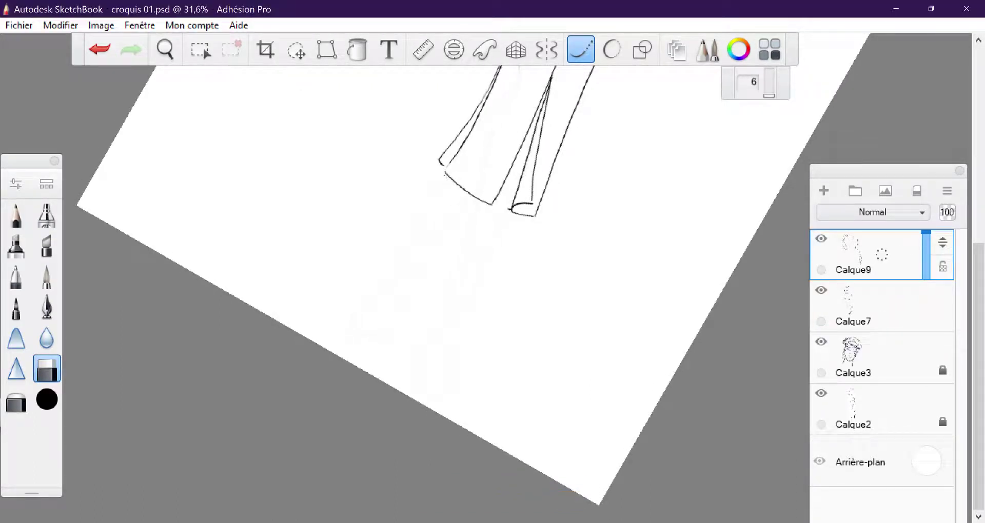
left_click_drag(492, 256, 446, 174)
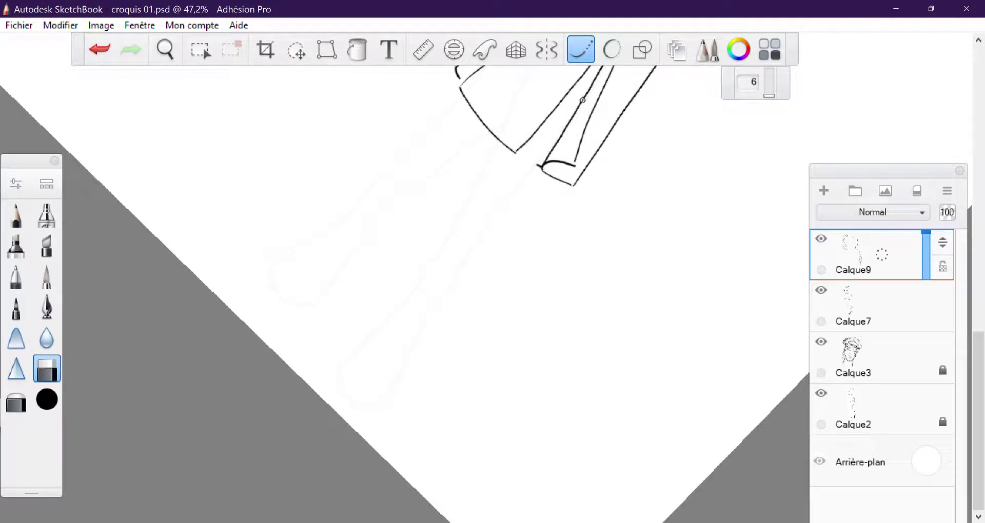
left_click(56, 317)
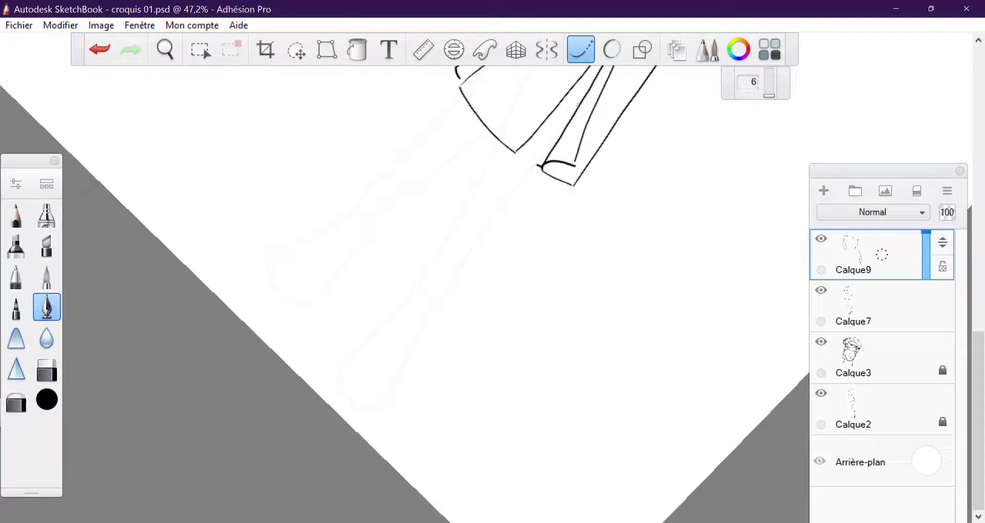
mouse_move(578, 105)
left_mouse_down()
mouse_move(415, 331)
mouse_move(386, 401)
mouse_move(362, 410)
left_mouse_up()
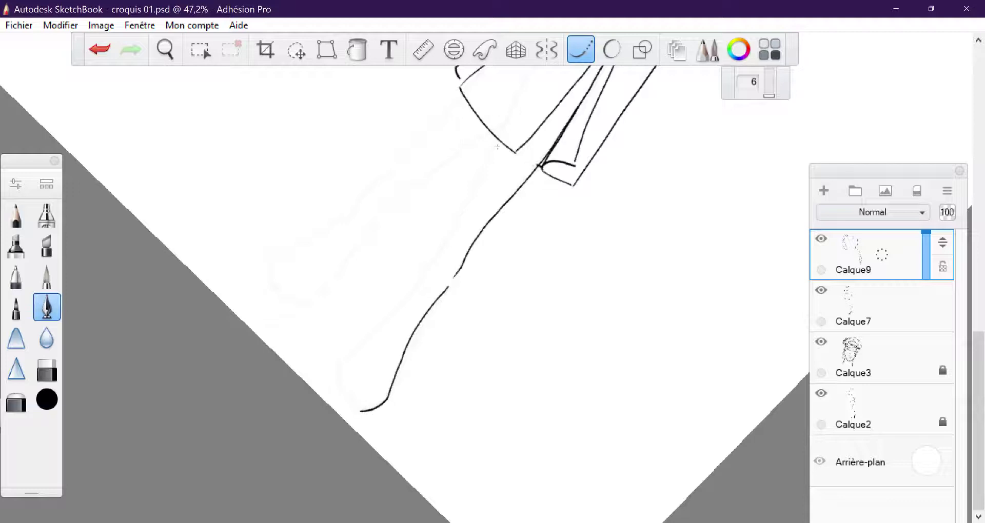
mouse_move(496, 138)
left_mouse_down()
mouse_move(444, 251)
mouse_move(334, 377)
mouse_move(344, 408)
left_mouse_up()
left_click_drag(353, 376, 368, 402)
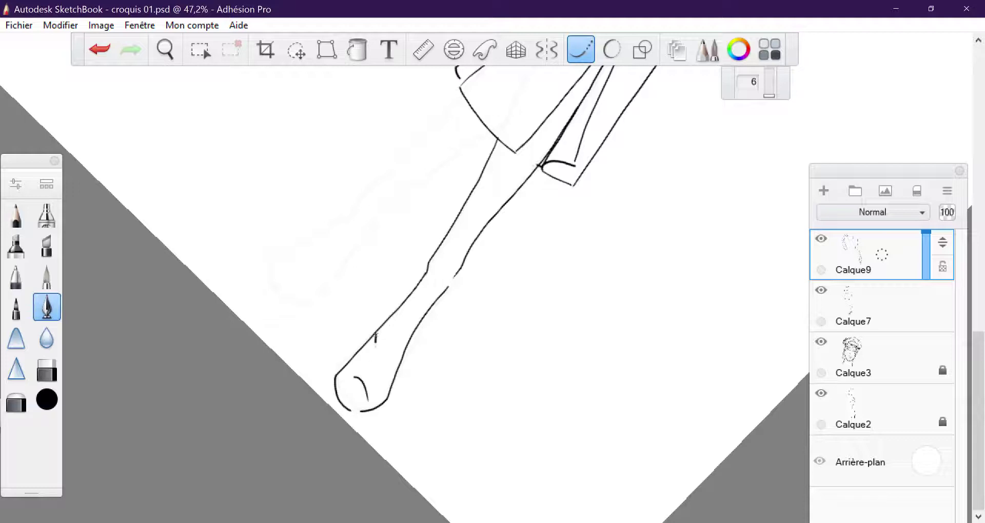
left_click_drag(375, 338, 384, 381)
scroll(410, 282, "up", 3)
Replace the last foot stroke with two pairs of parallel crossed strap lines on the first shoe
key("ctrl+z")
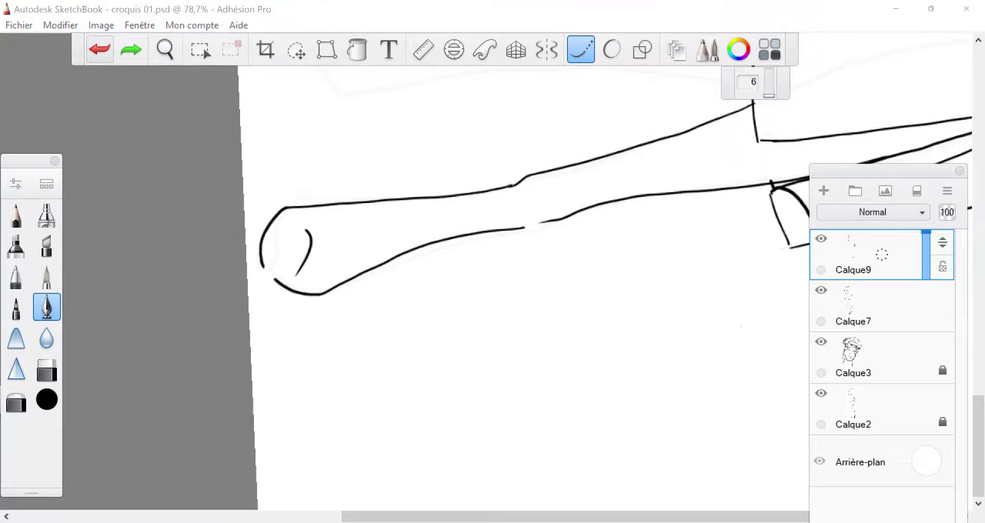
left_click_drag(382, 201, 328, 286)
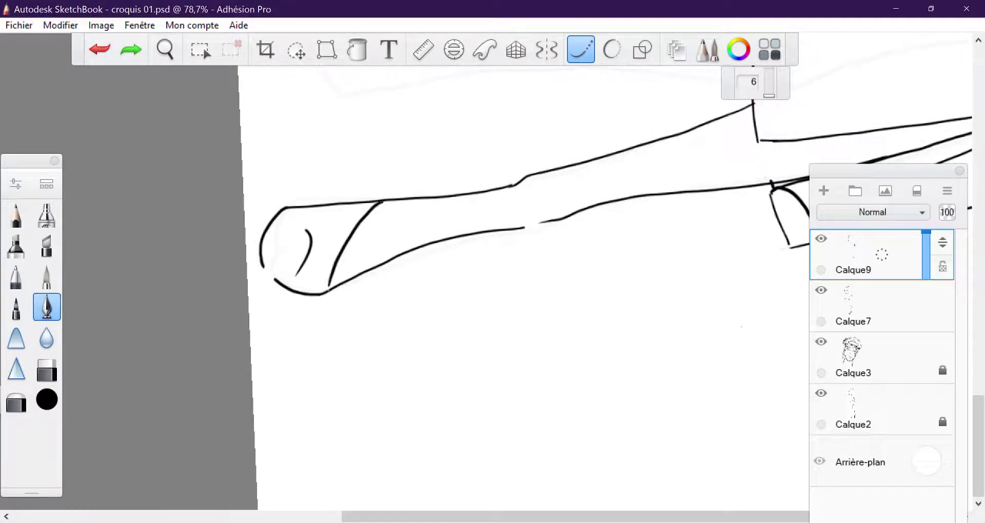
left_click_drag(367, 202, 322, 289)
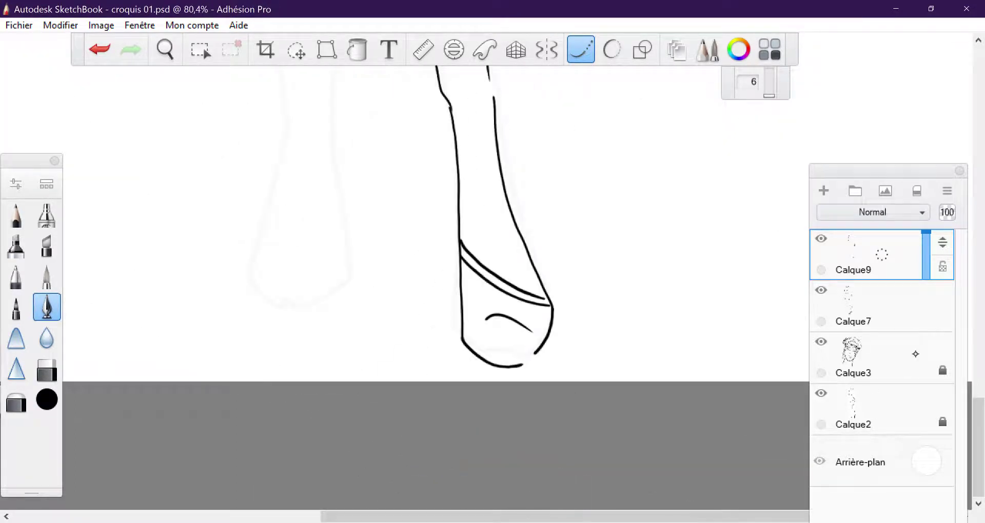
left_click_drag(522, 242, 466, 324)
left_click_drag(526, 248, 465, 332)
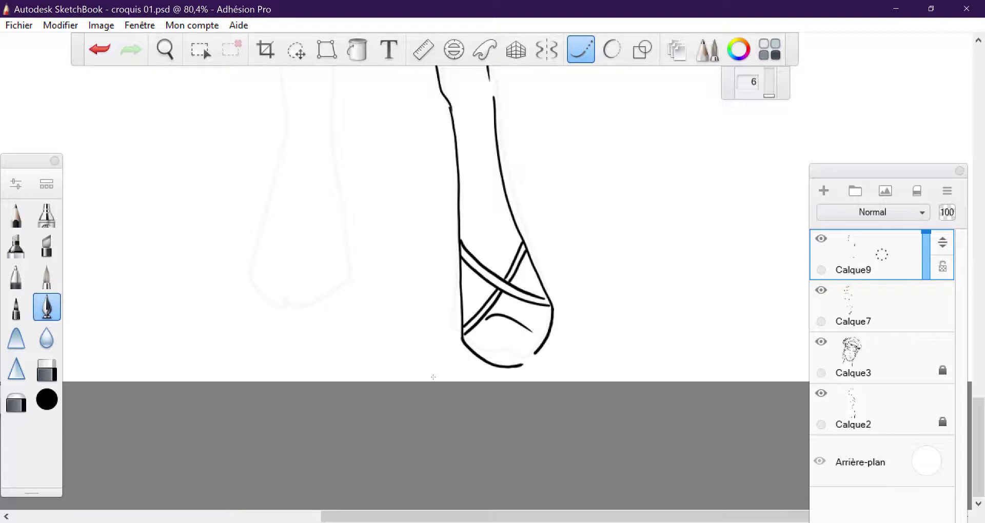
Ink the second leg's inner and outer contours down to a curved toe
left_click_drag(433, 377, 433, 378)
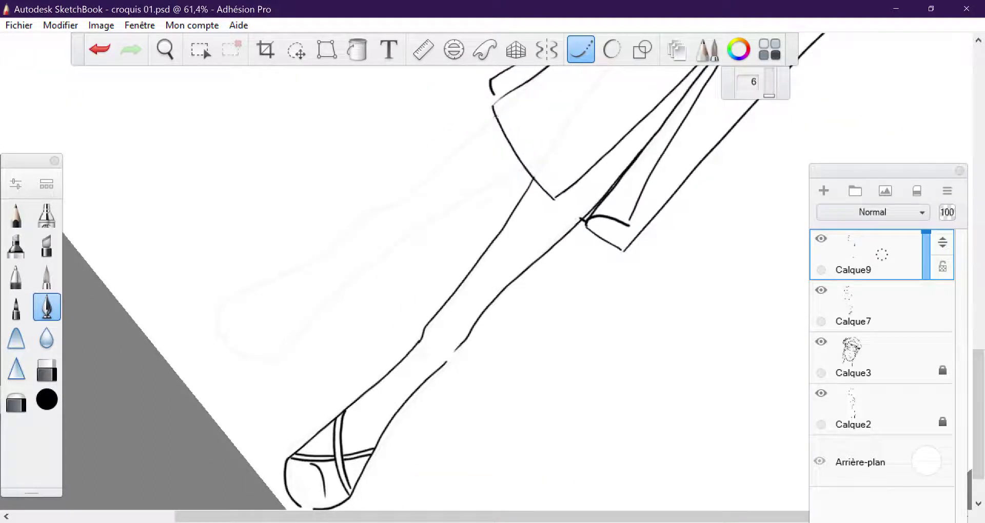
mouse_move(496, 115)
left_mouse_down()
mouse_move(339, 252)
mouse_move(220, 321)
mouse_move(214, 339)
left_mouse_up()
mouse_move(523, 167)
left_mouse_down()
mouse_move(382, 254)
mouse_move(263, 367)
mouse_move(223, 359)
left_mouse_up()
mouse_move(241, 324)
left_mouse_down()
mouse_move(260, 364)
mouse_move(359, 308)
left_mouse_up()
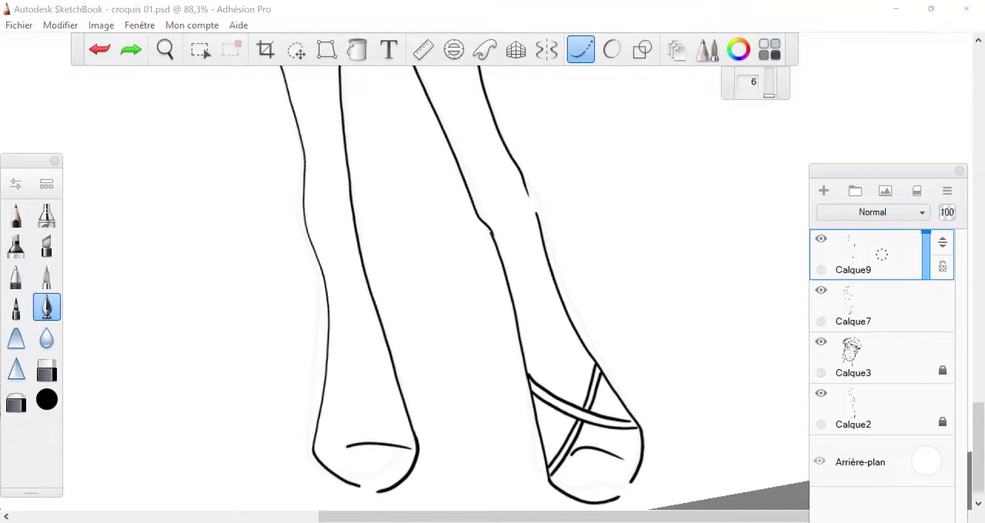
Redraw the second foot's toe curve and its first strap line
left_click(100, 49)
left_click_drag(346, 454, 392, 470)
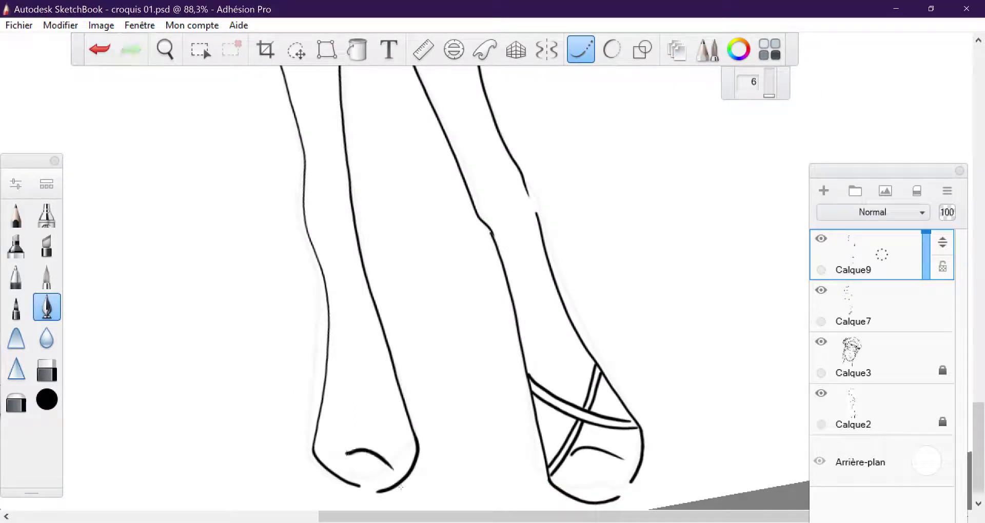
left_click_drag(323, 425, 377, 336)
key("ctrl+z")
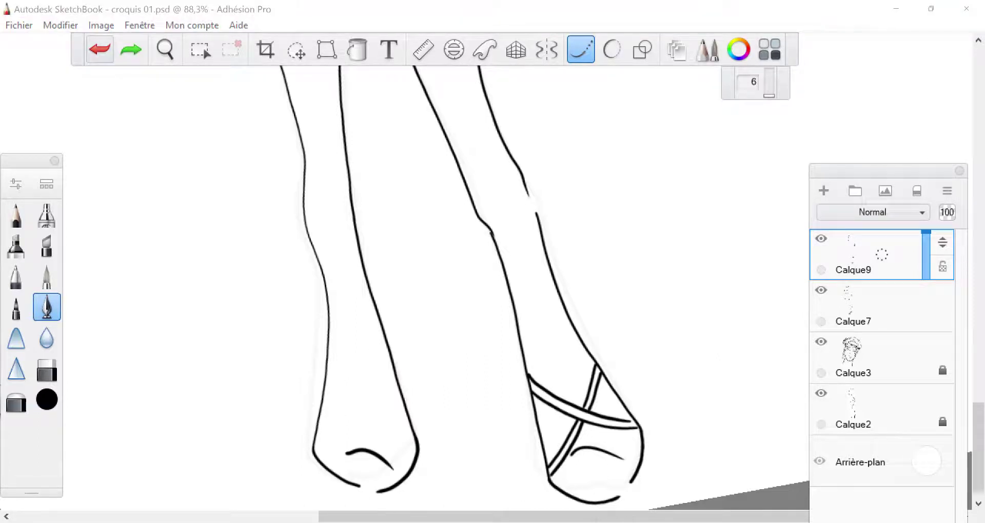
mouse_move(318, 426)
left_mouse_down()
mouse_move(362, 395)
mouse_move(388, 343)
left_mouse_up()
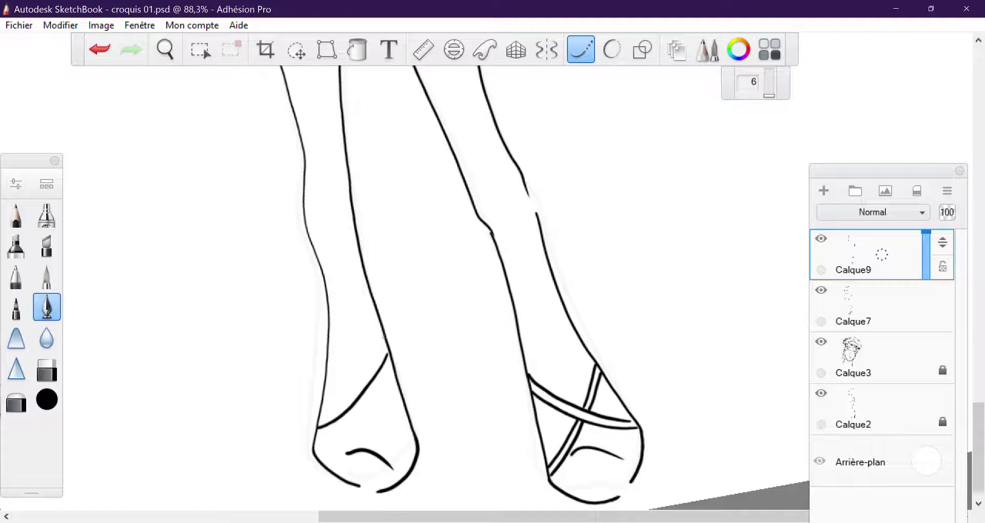
scroll(384, 337, "down", 2)
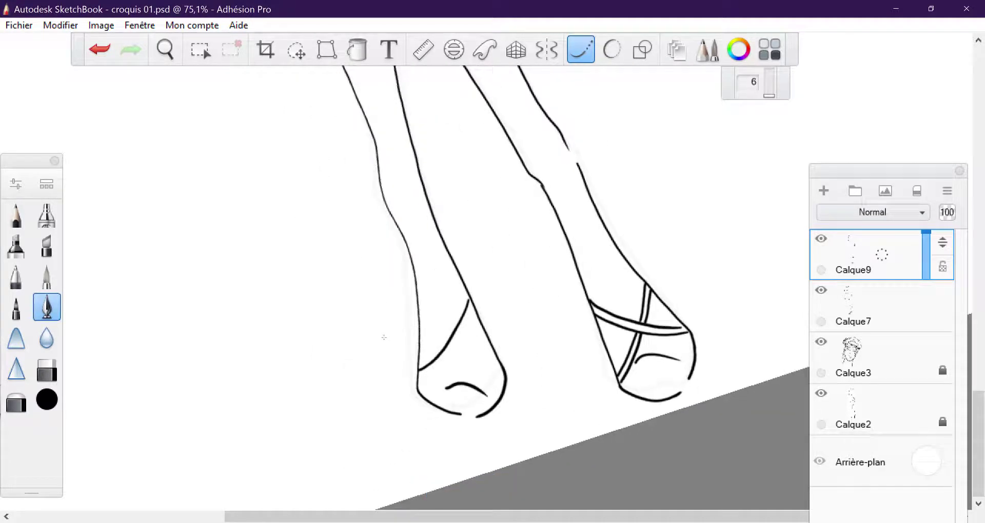
scroll(384, 337, "up", 4)
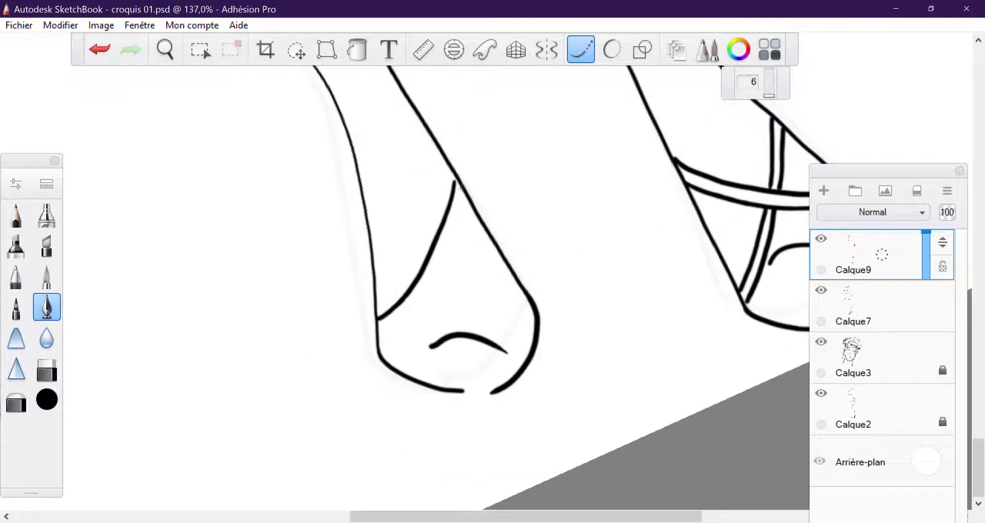
Add the parallel and crossing strap lines to finish the second shoe's double straps
mouse_move(460, 188)
left_mouse_down()
mouse_move(426, 285)
mouse_move(382, 329)
left_mouse_up()
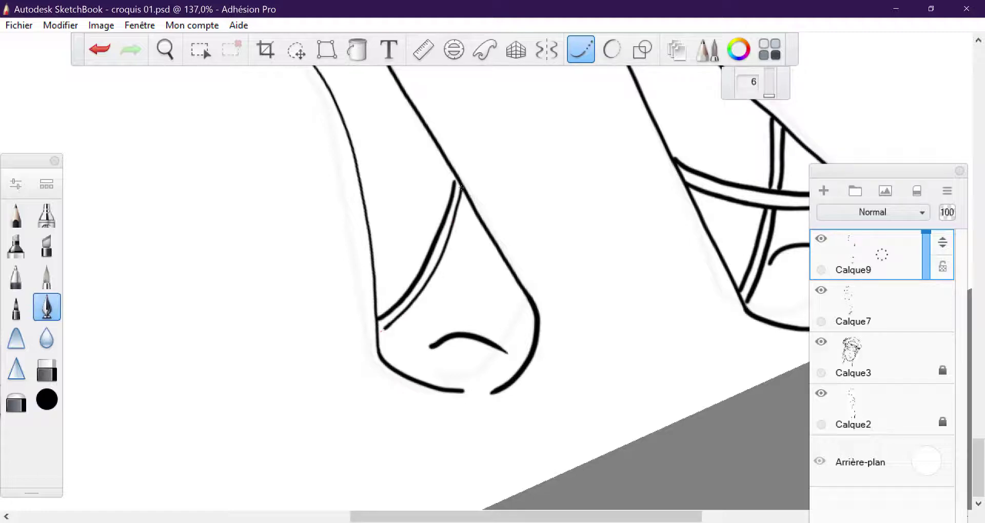
scroll(373, 334, "up", 2)
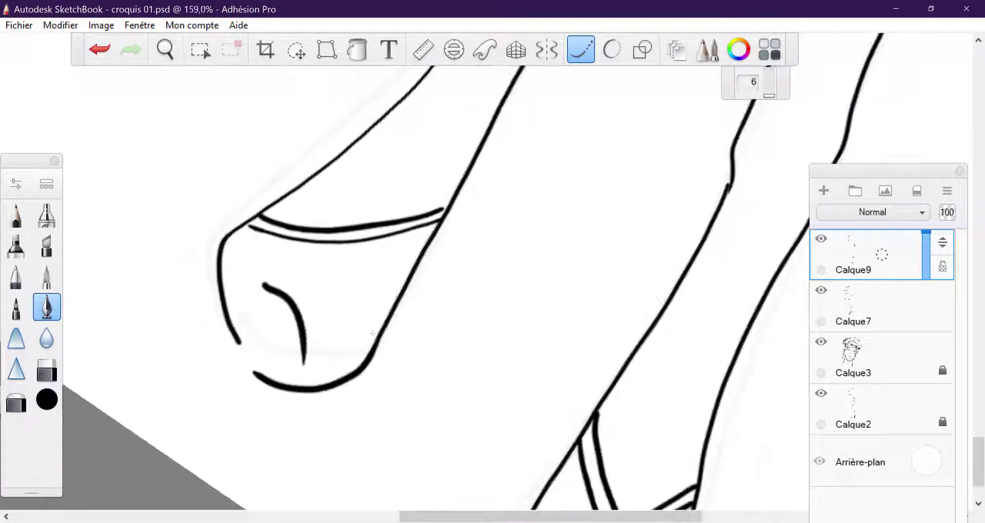
mouse_move(355, 144)
left_mouse_down()
mouse_move(343, 219)
mouse_move(372, 333)
left_mouse_up()
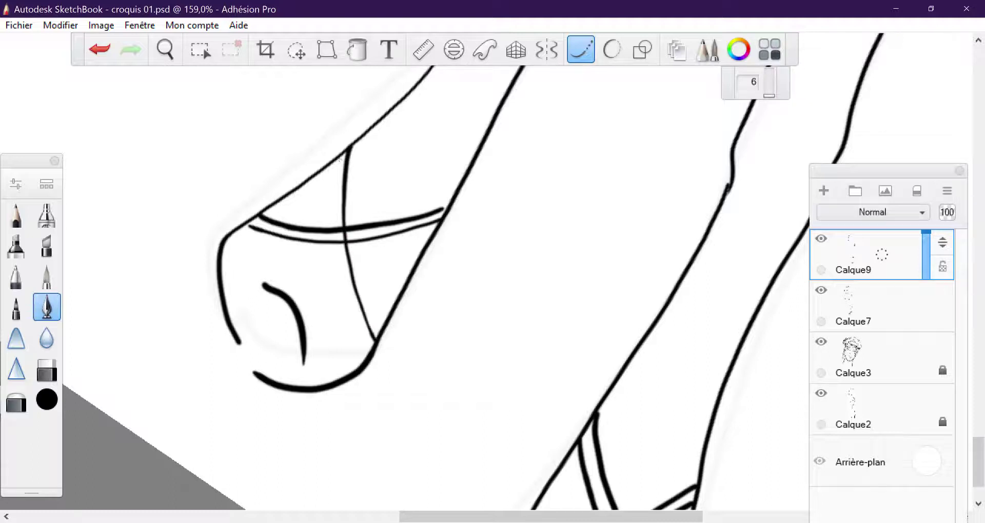
mouse_move(340, 159)
left_mouse_down()
mouse_move(335, 241)
mouse_move(365, 338)
left_mouse_up()
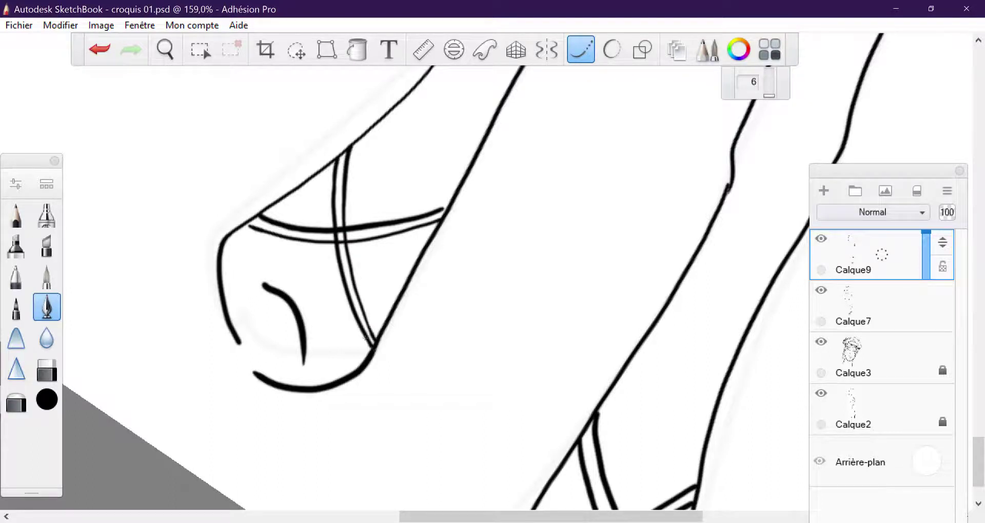
left_click(47, 370)
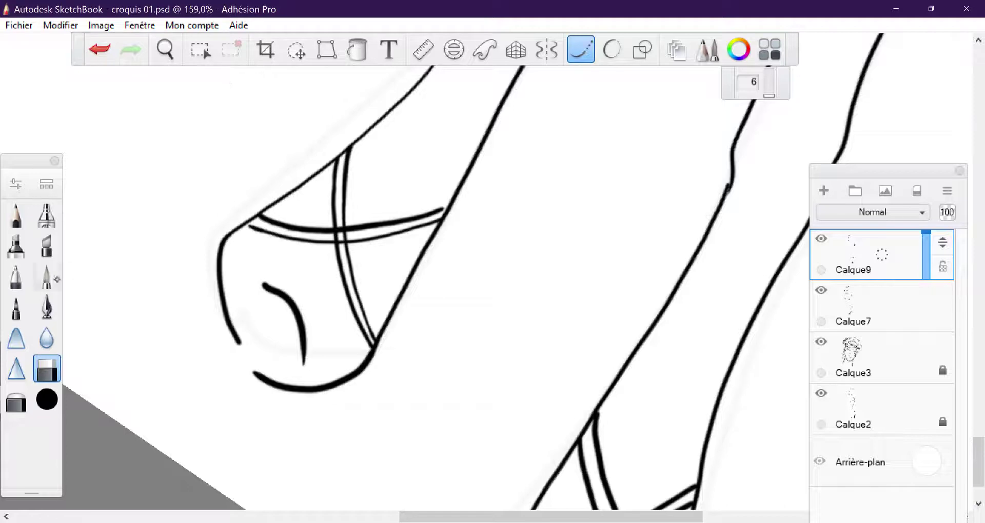
Set the hard eraser to size 2,0, erase the strap overlap, and zoom out to the whole page
left_click(16, 183)
left_click_drag(128, 280, 123, 280)
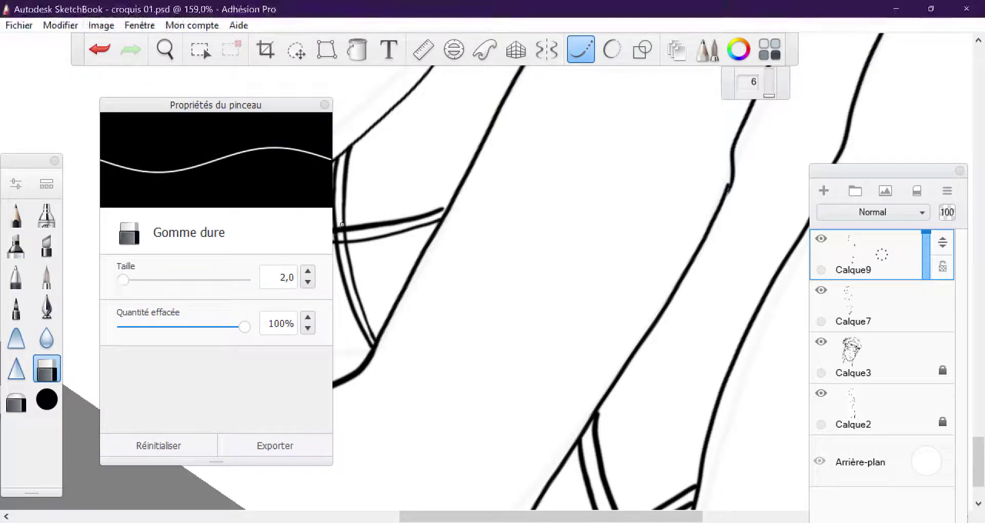
left_click_drag(340, 225, 342, 250)
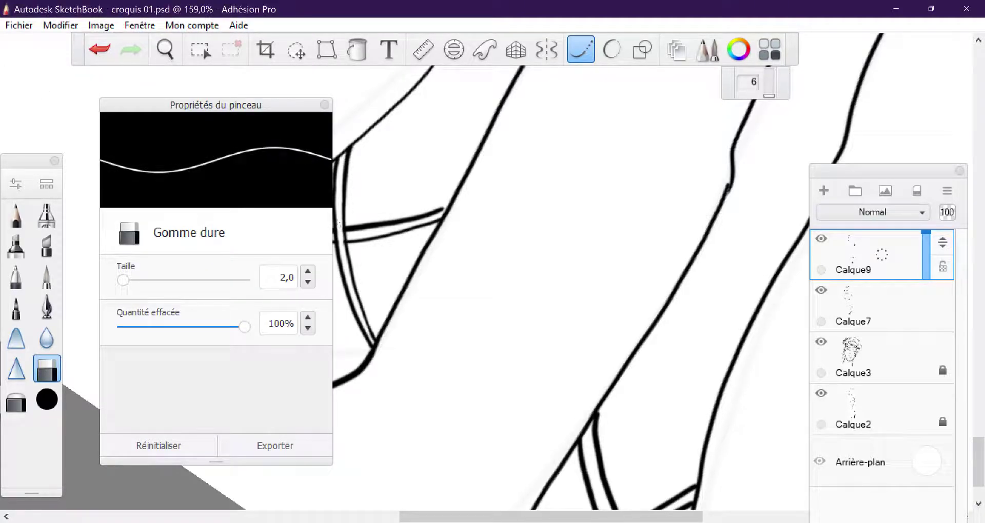
left_click_drag(461, 256, 321, 90)
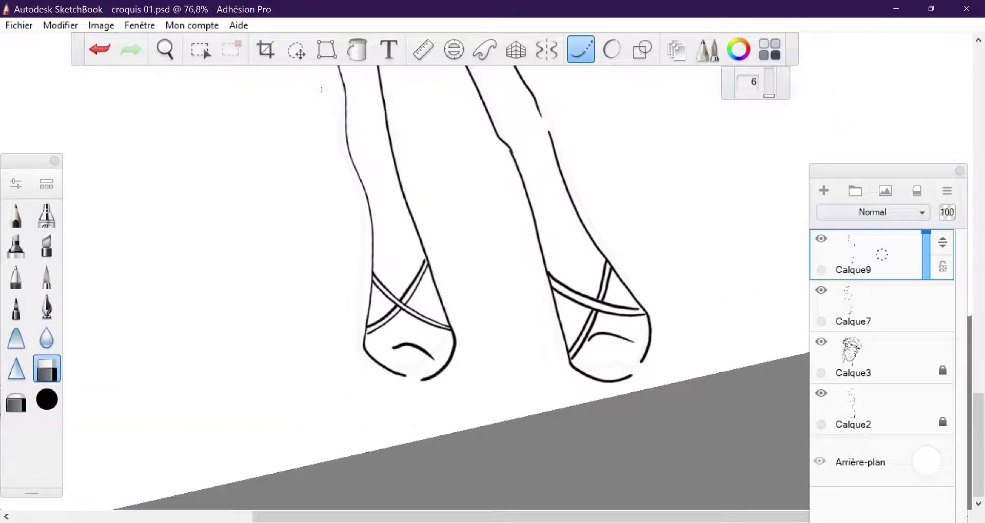
scroll(321, 90, "down", 3)
scroll(321, 90, "down", 3)
scroll(322, 90, "down", 1)
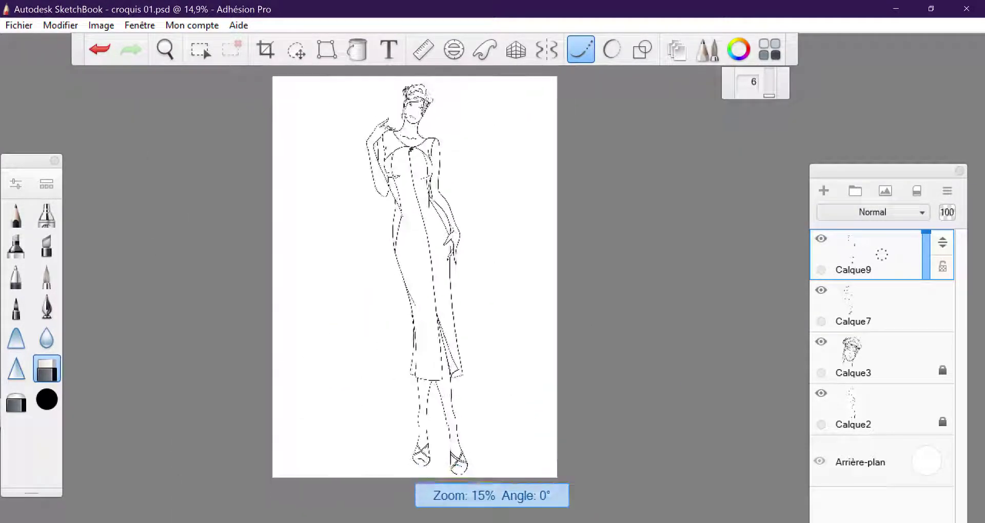